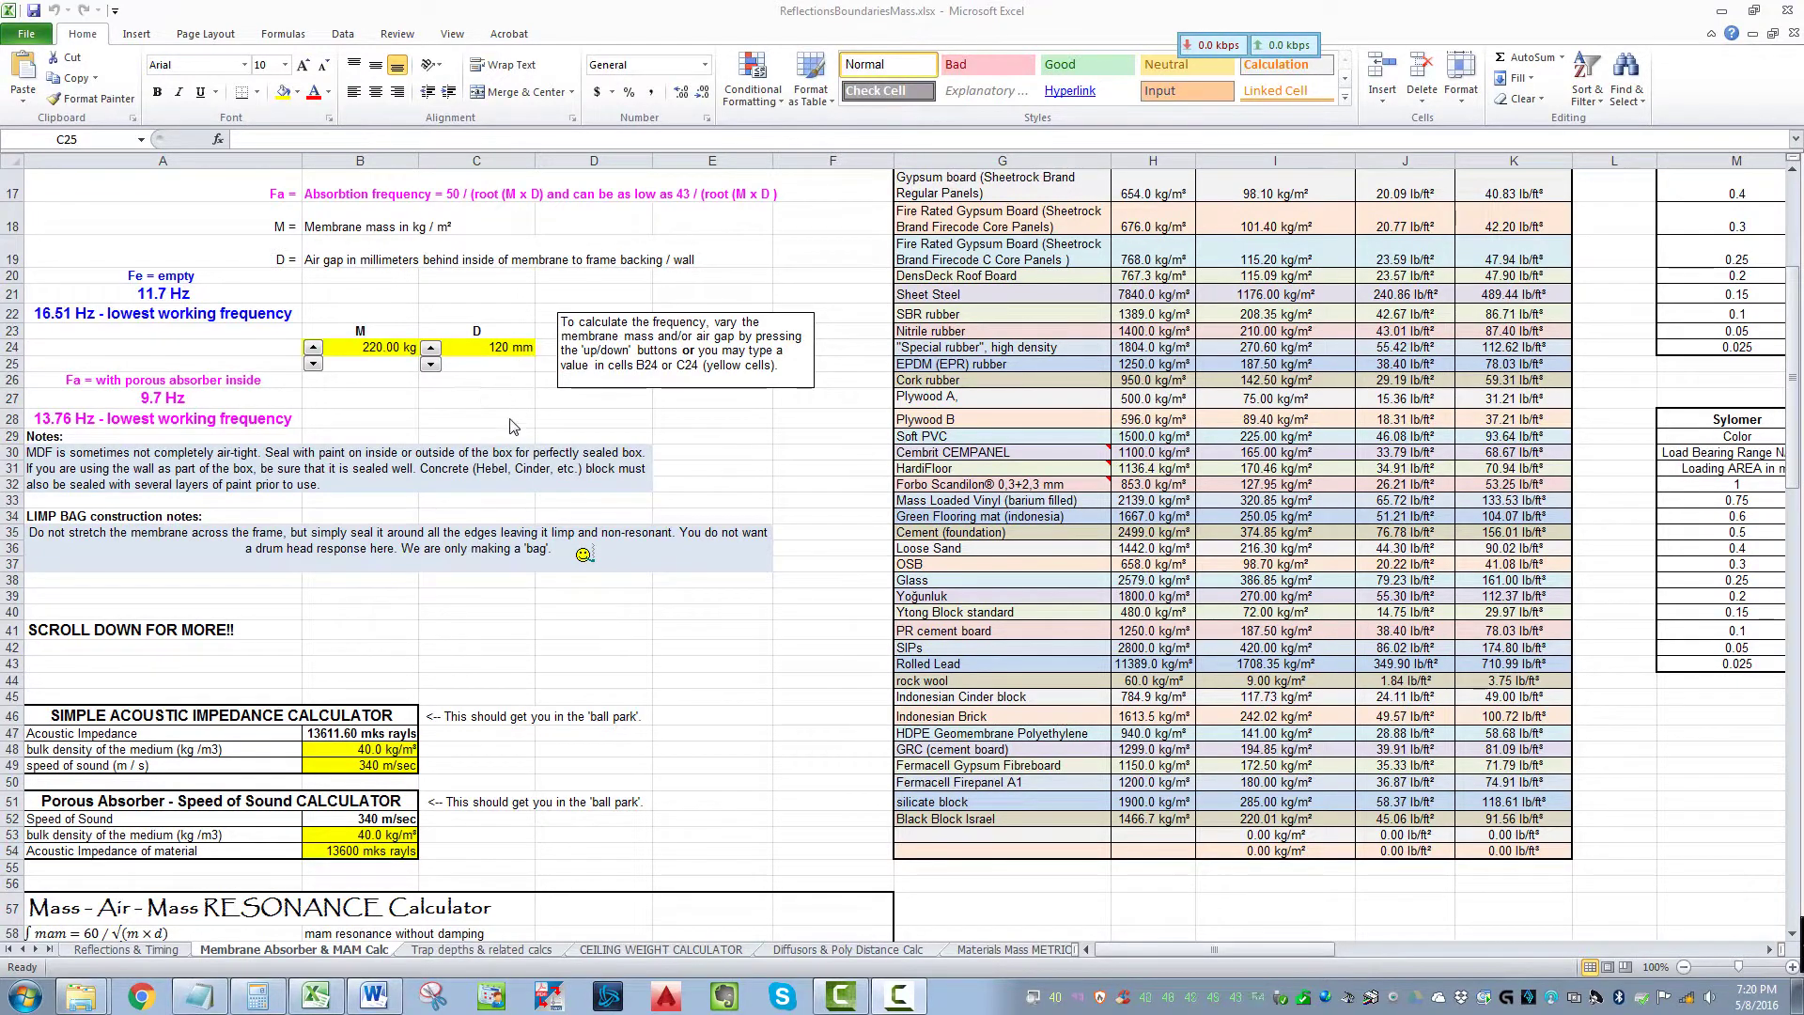
- Check the membrane mass input (220) and the air gap input (120 mm) in row 24
scroll(503, 376, "up", 4)
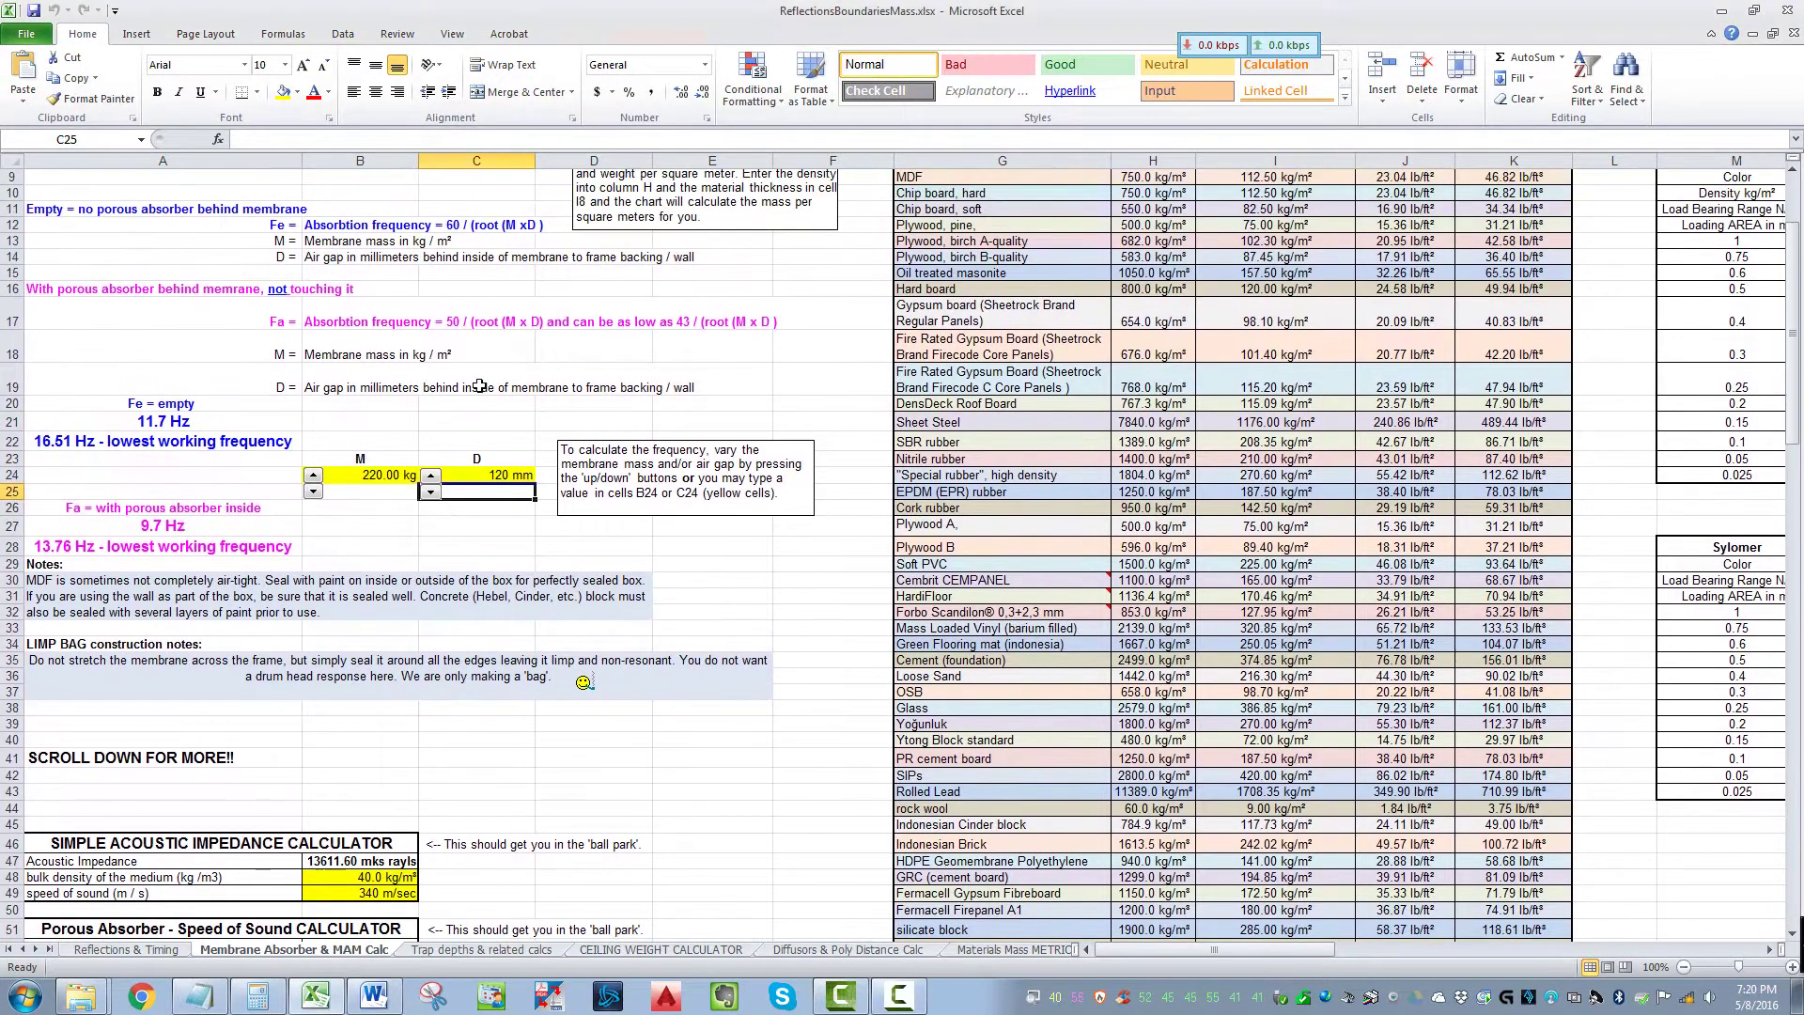
scroll(501, 373, "up", 2)
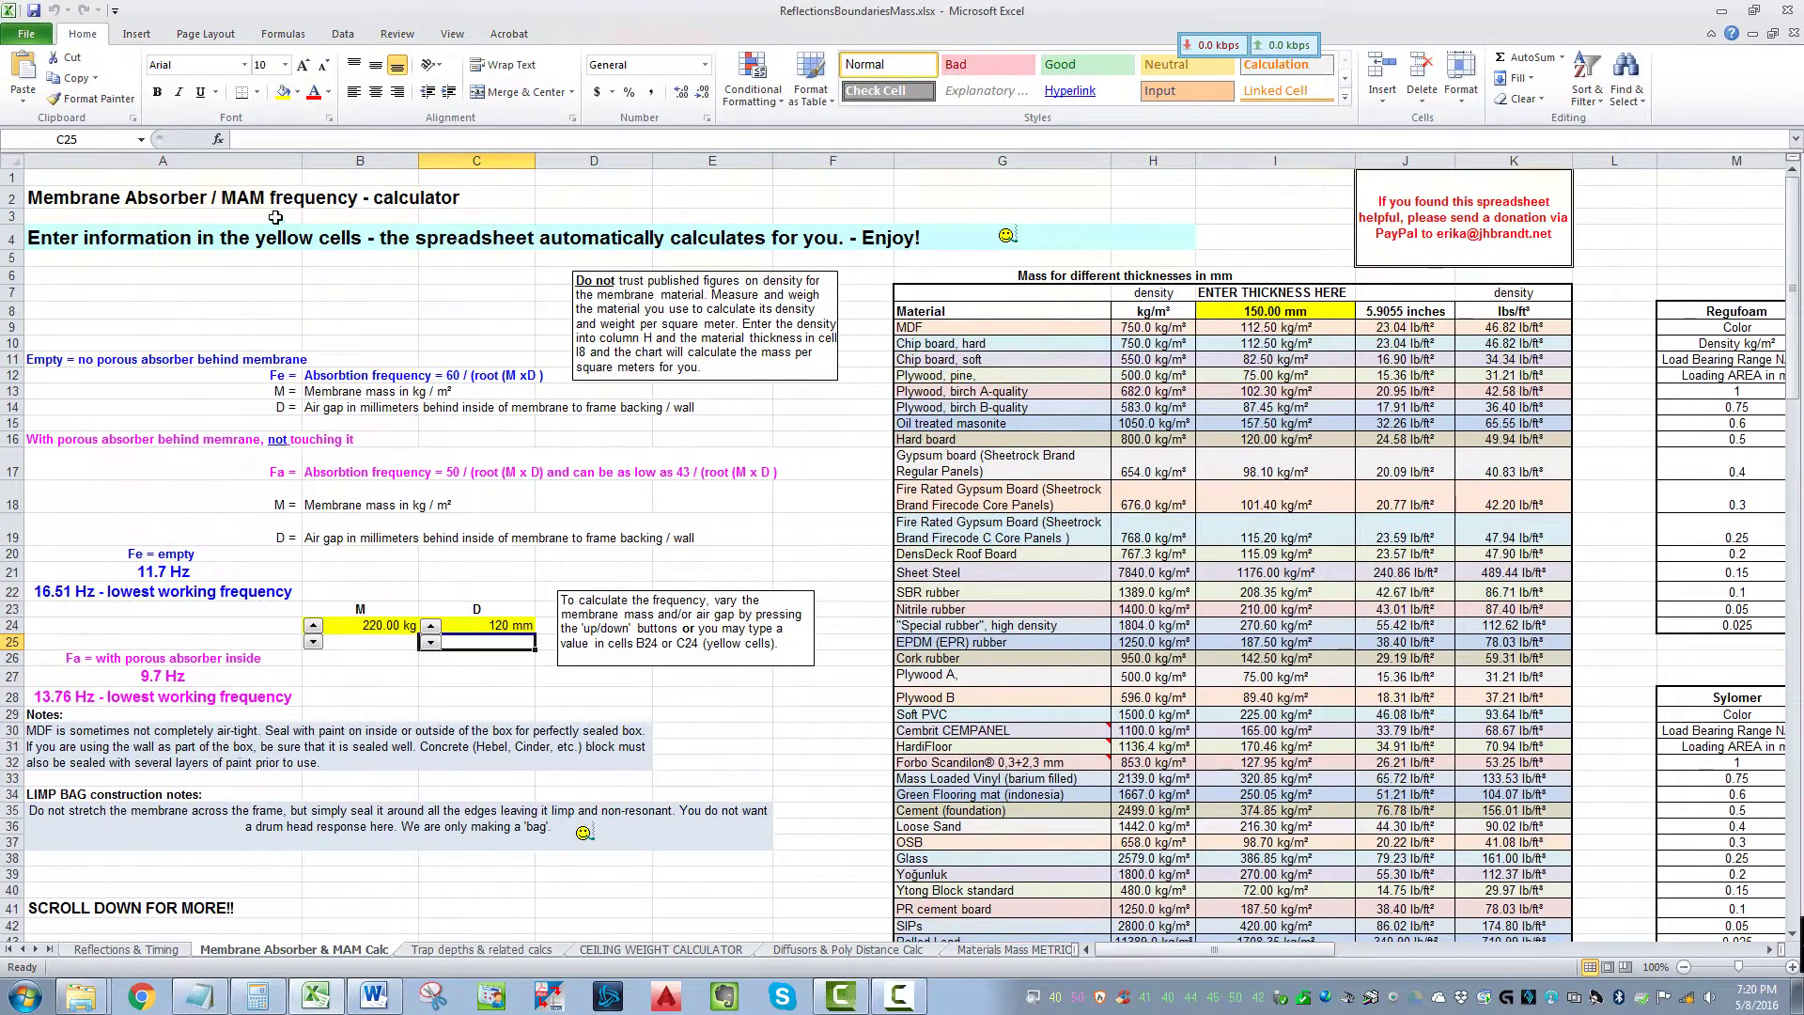
scroll(468, 448, "down", 2)
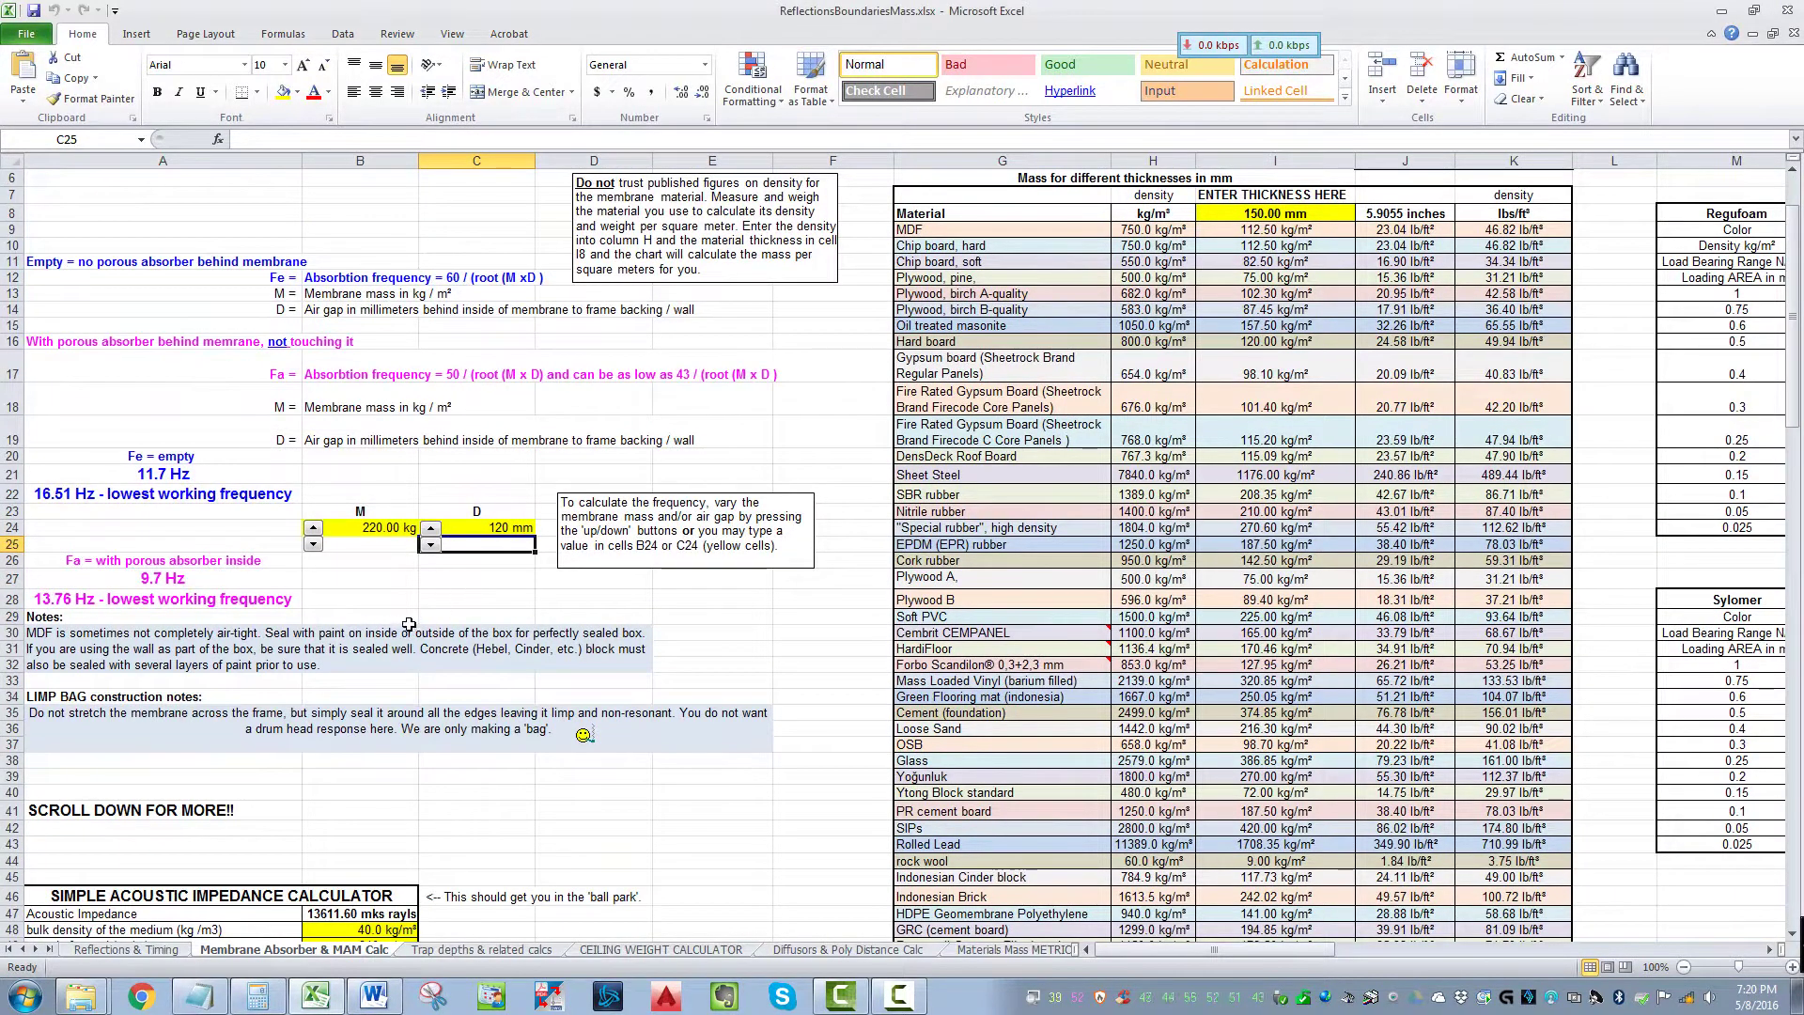
left_click(378, 531)
left_click(490, 529)
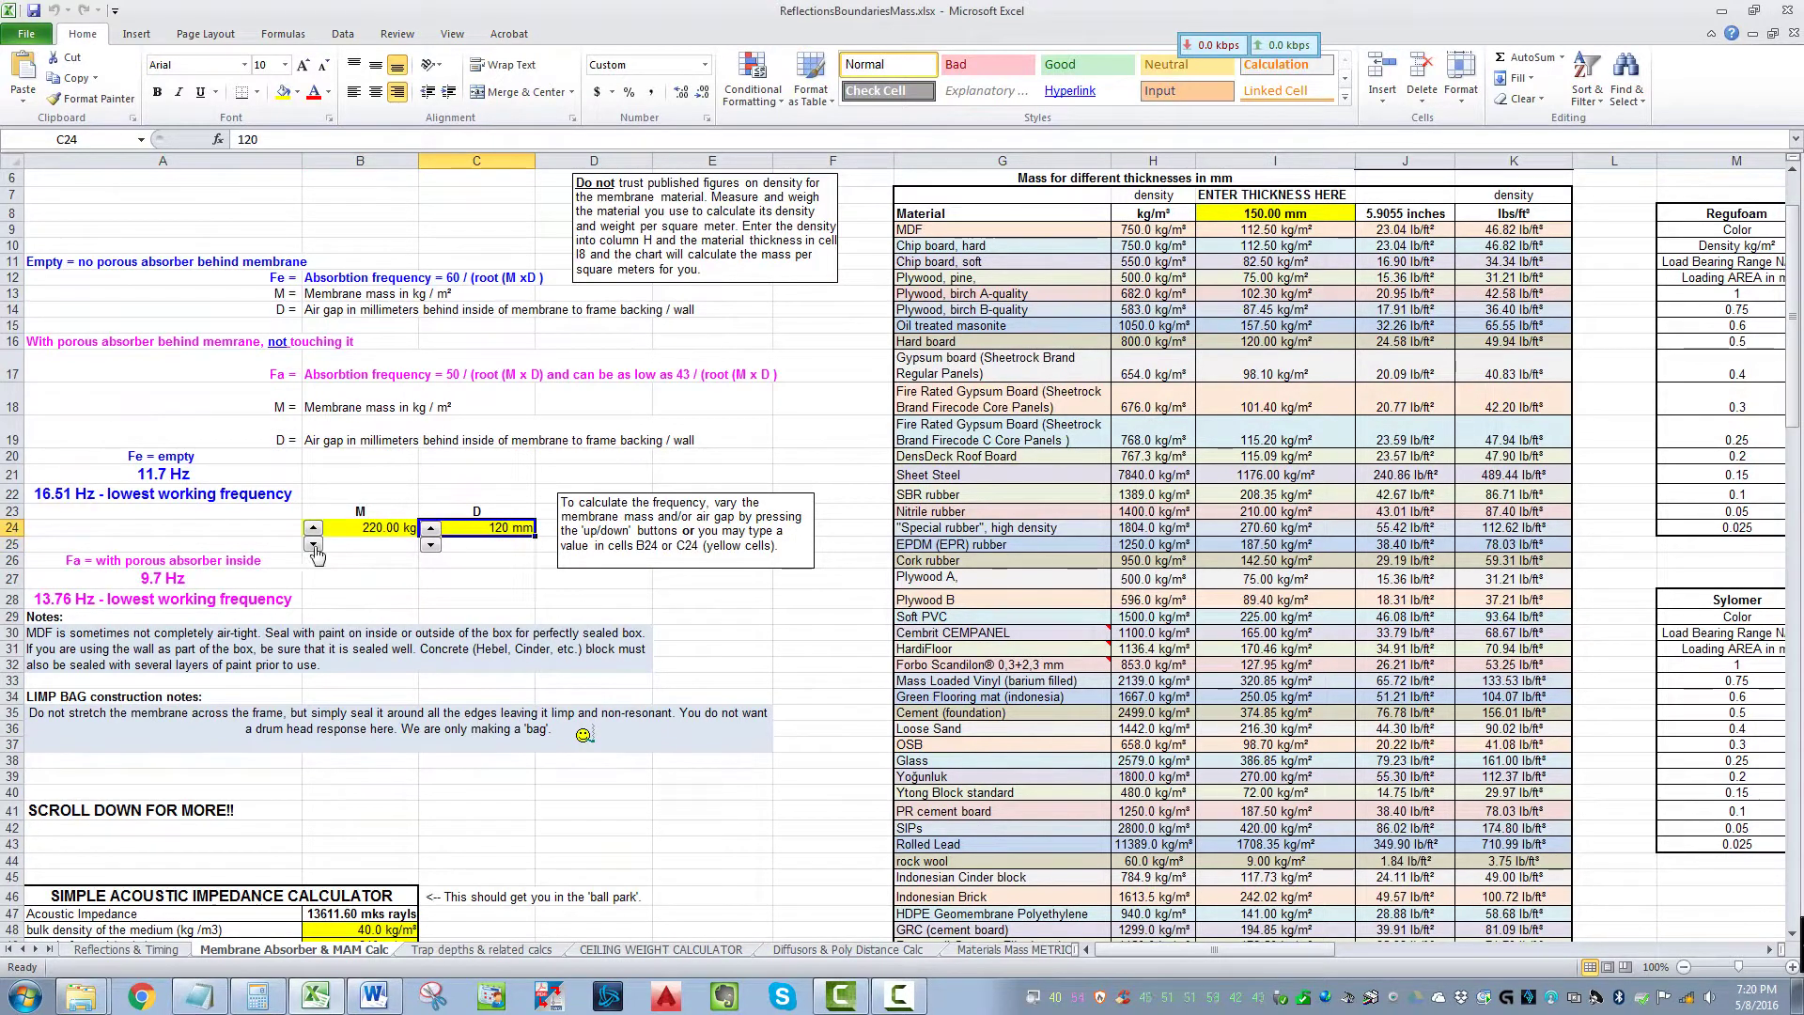
left_click(381, 527)
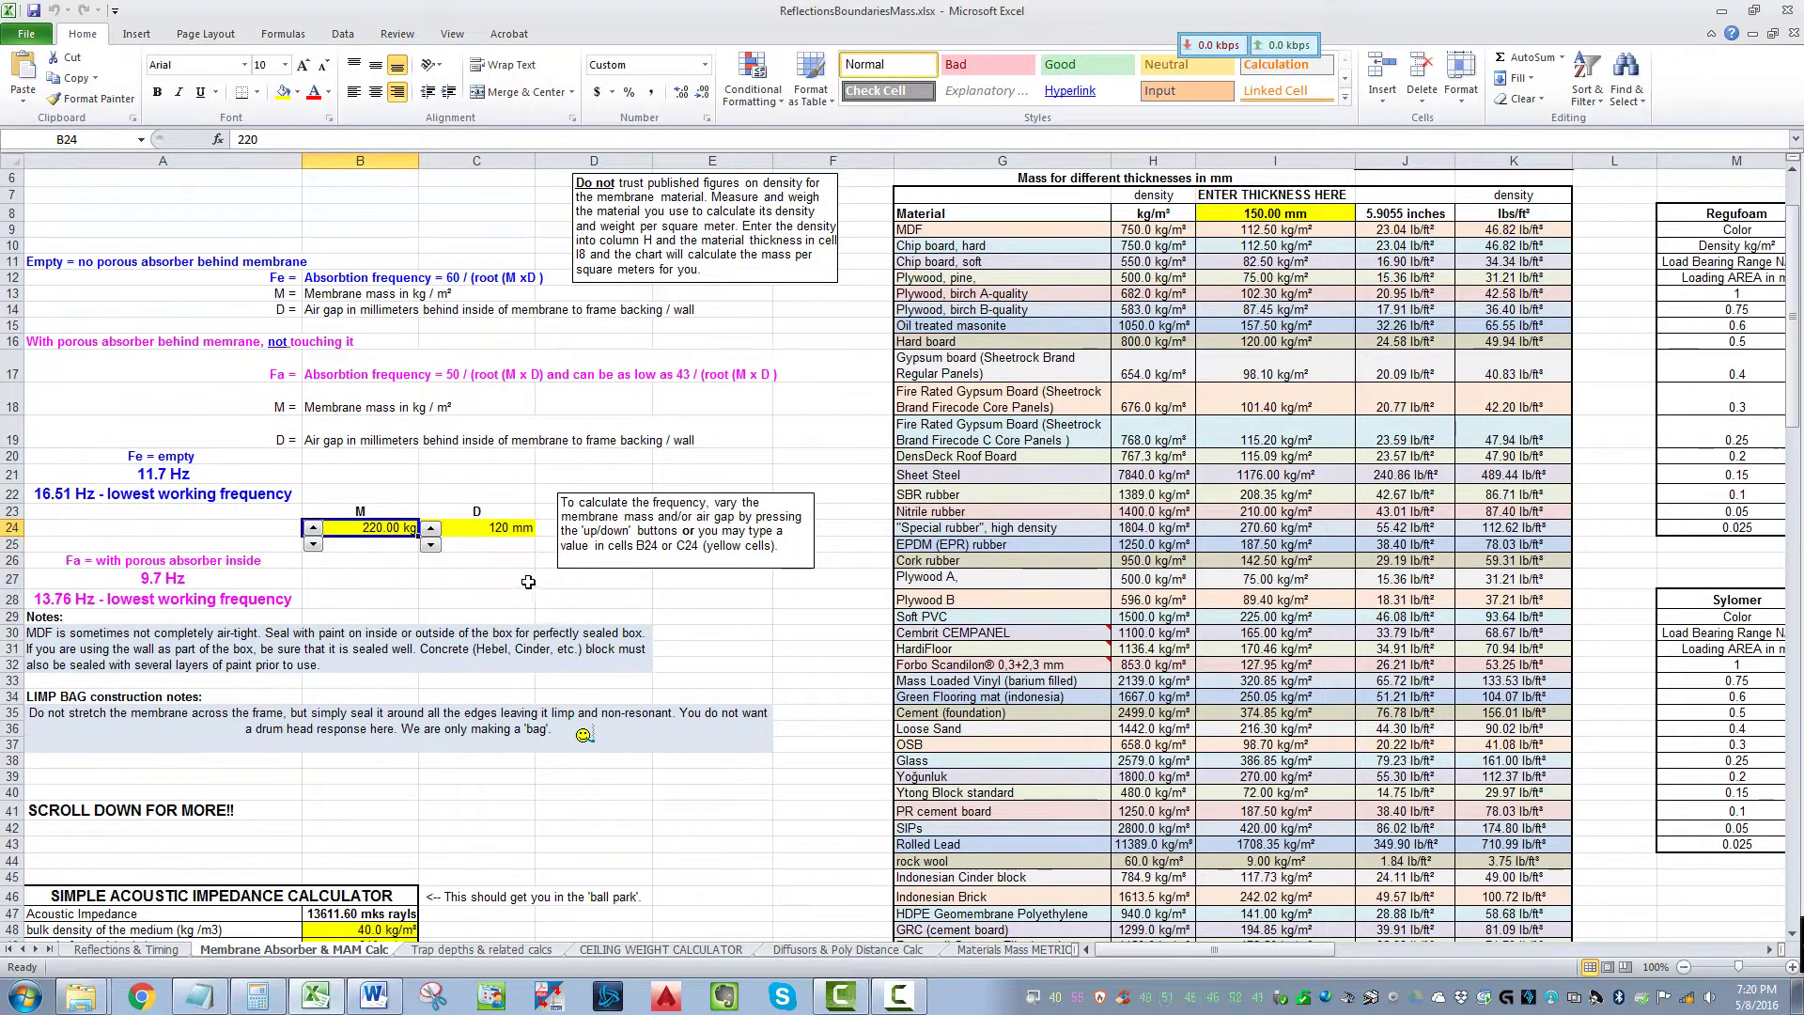
- Scroll down to the Mass-Air-Mass Resonance Calculator showing 61.34 Hz and 51.12 Hz
scroll(523, 576, "down", 7)
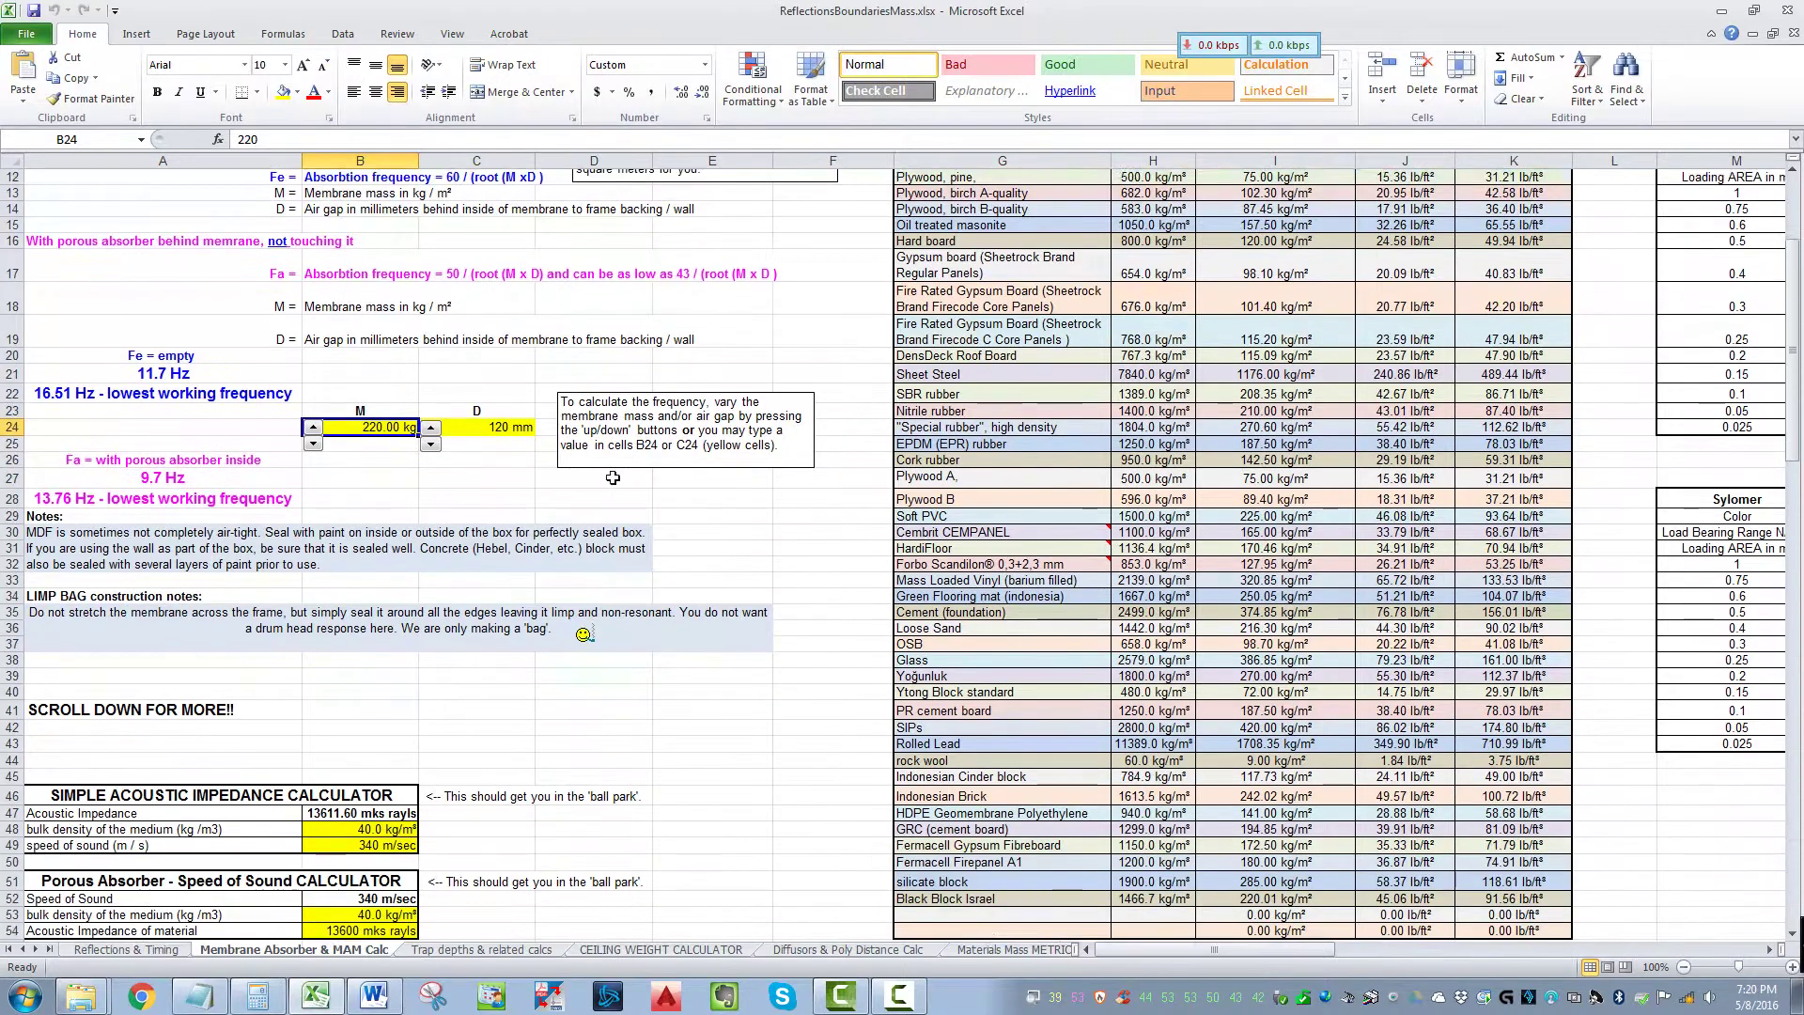
scroll(564, 404, "up", 2)
scroll(564, 405, "up", 5)
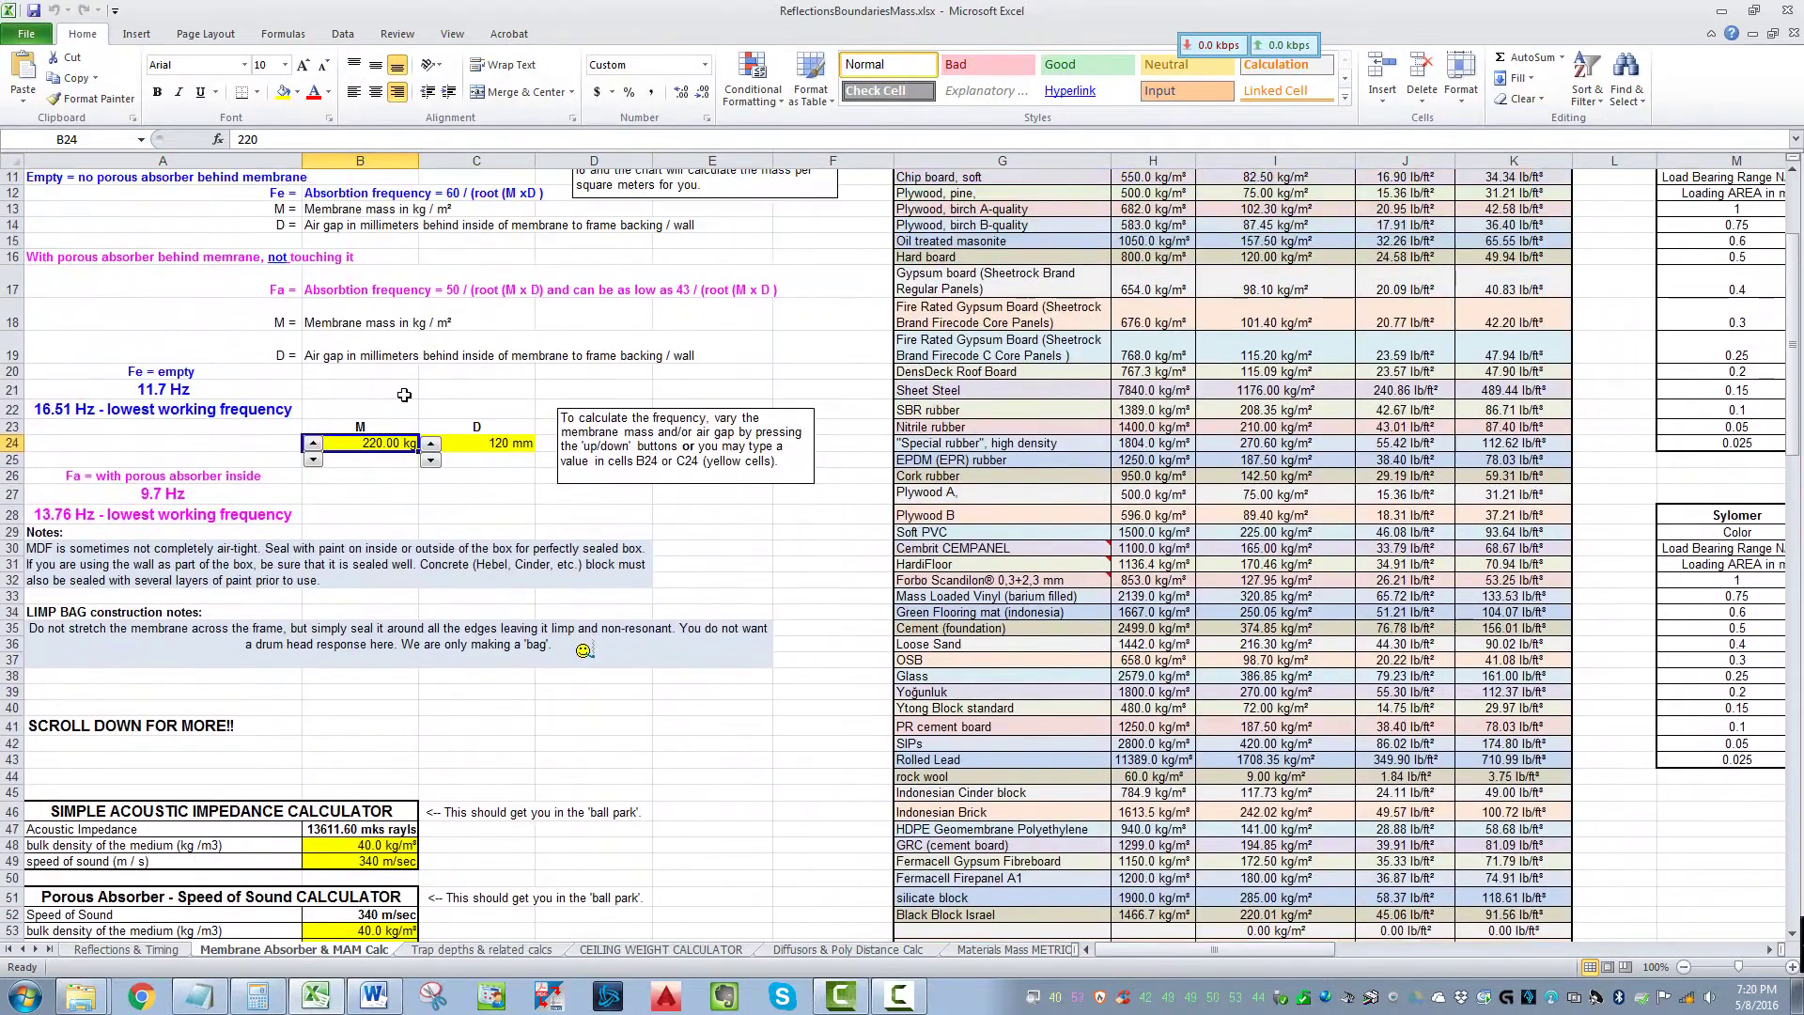
scroll(728, 323, "down", 3)
scroll(728, 323, "down", 12)
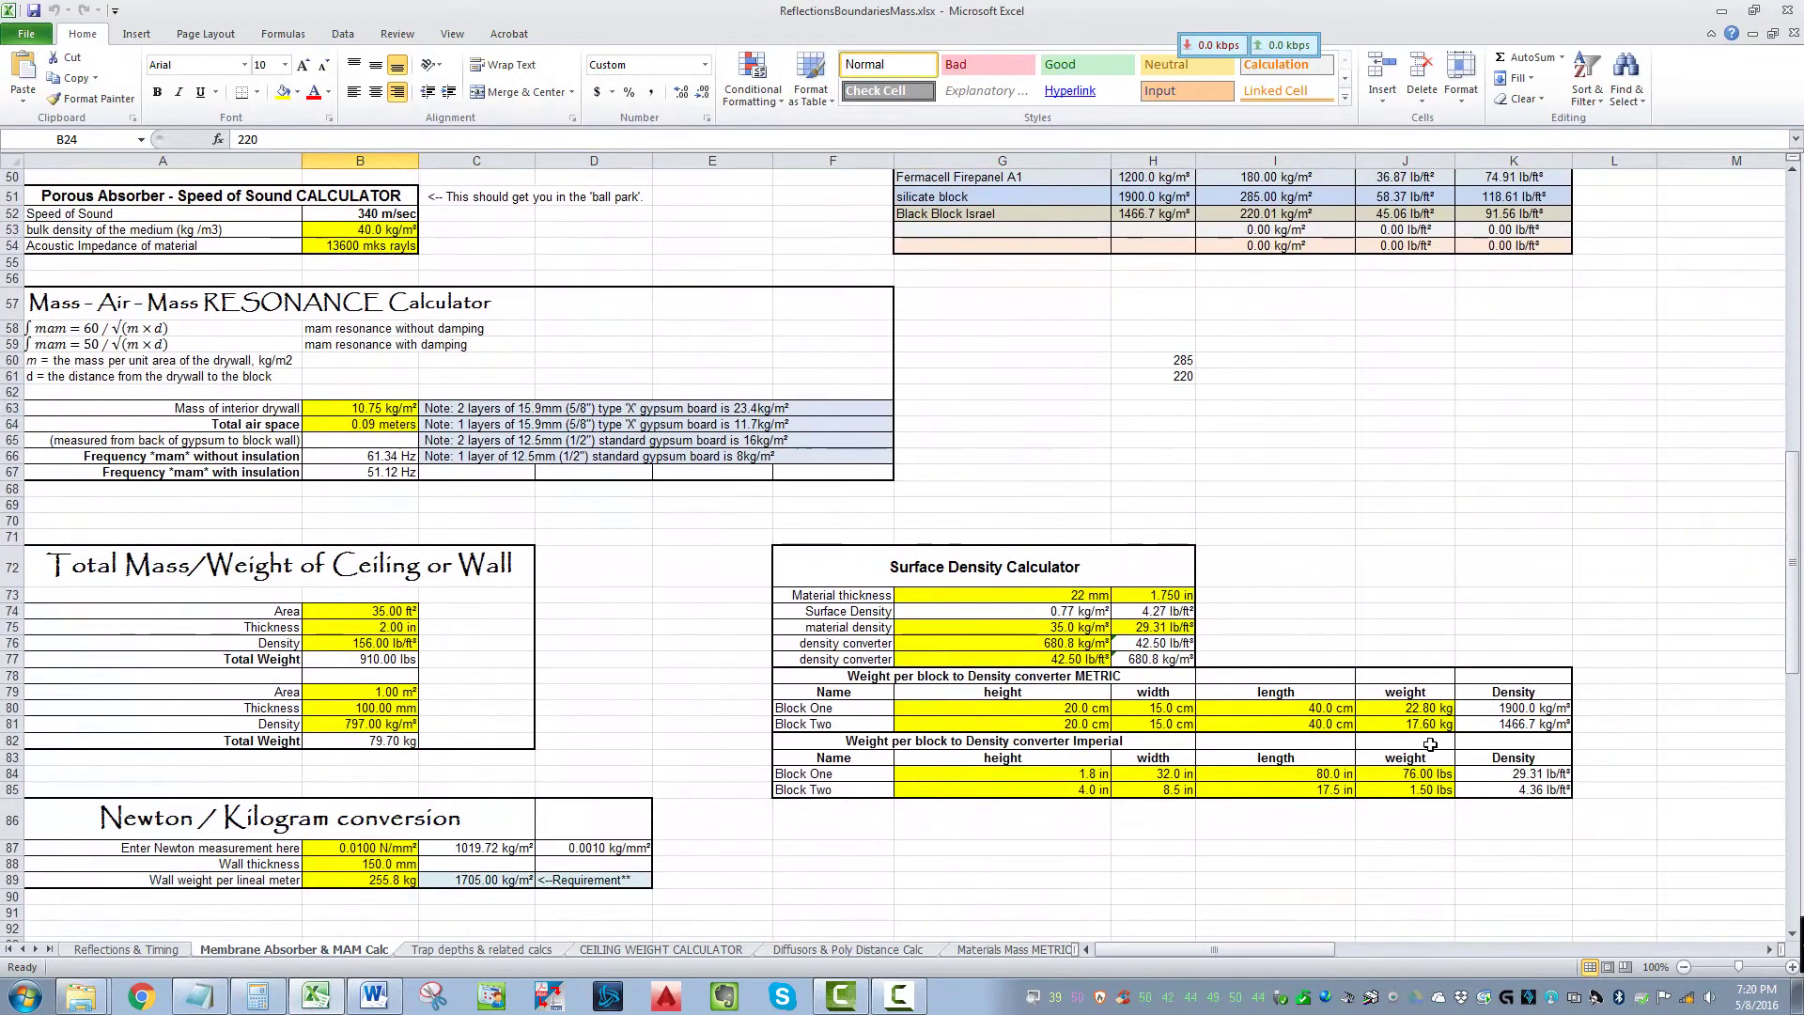
scroll(1622, 747, "up", 3, "ctrl")
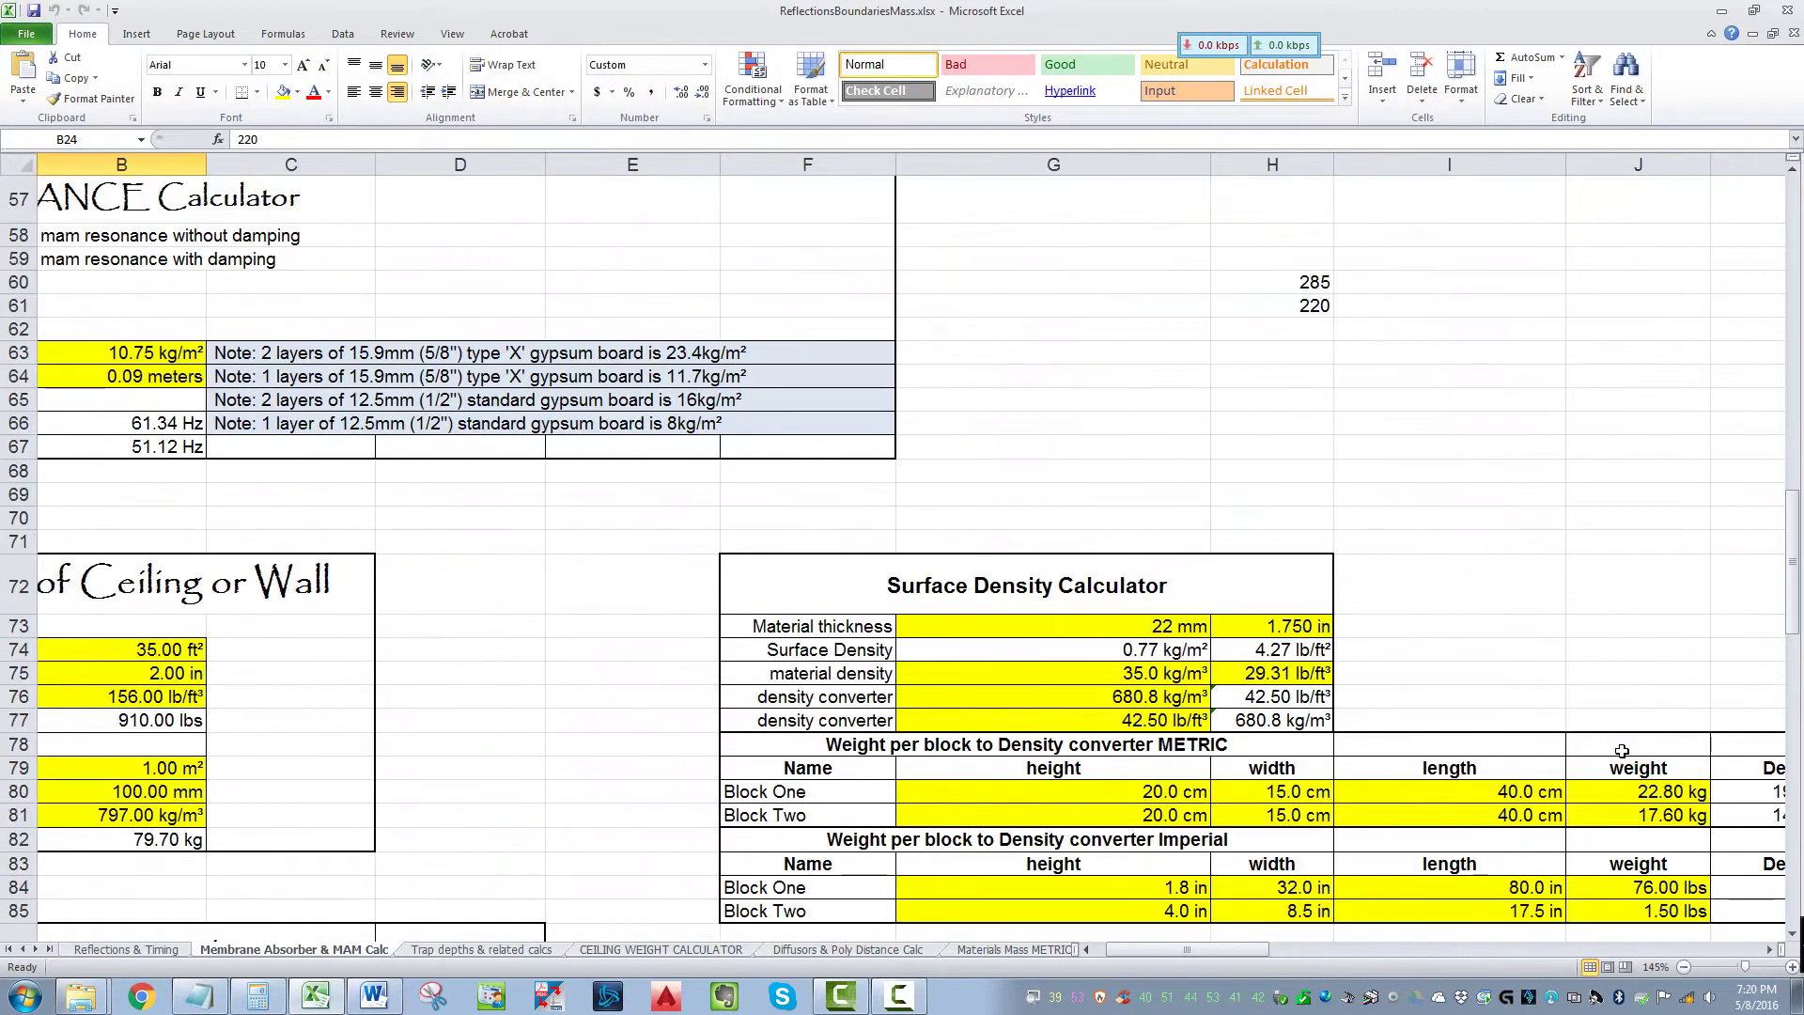
scroll(1659, 799, "up", 1, "ctrl")
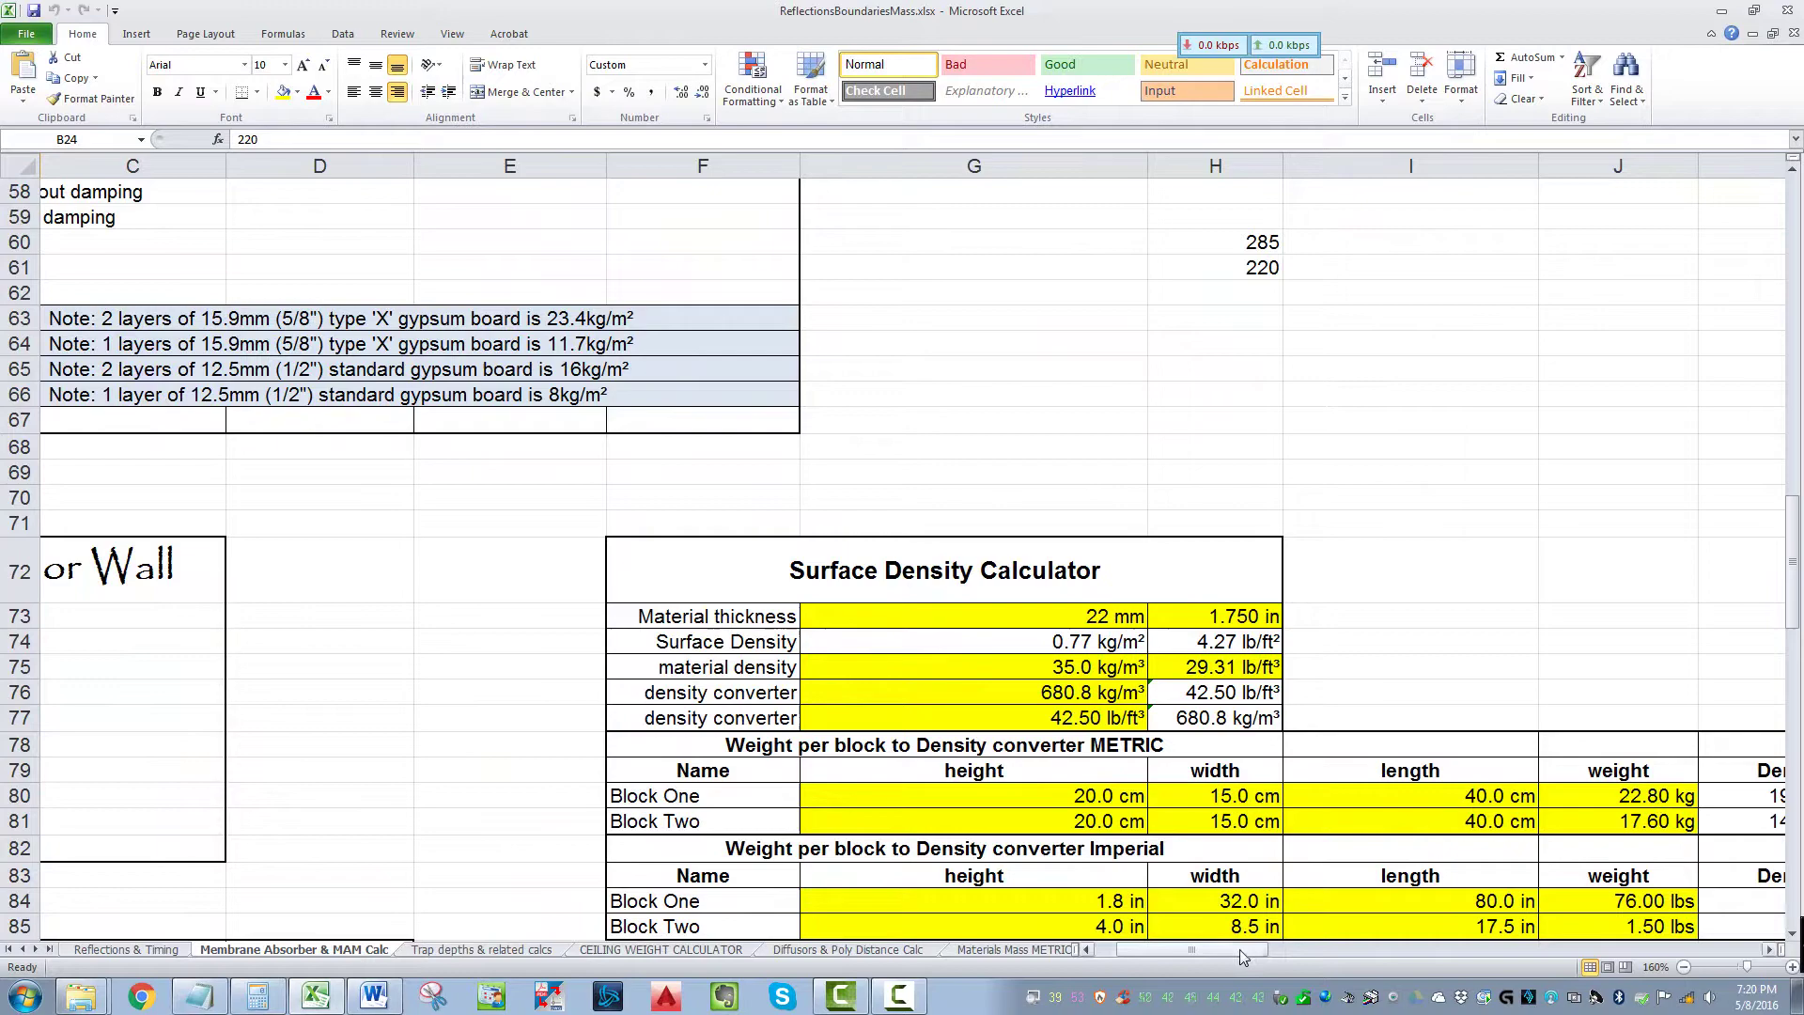
mouse_move(1239, 949)
left_mouse_down()
mouse_move(1296, 963)
mouse_move(1261, 945)
left_mouse_up()
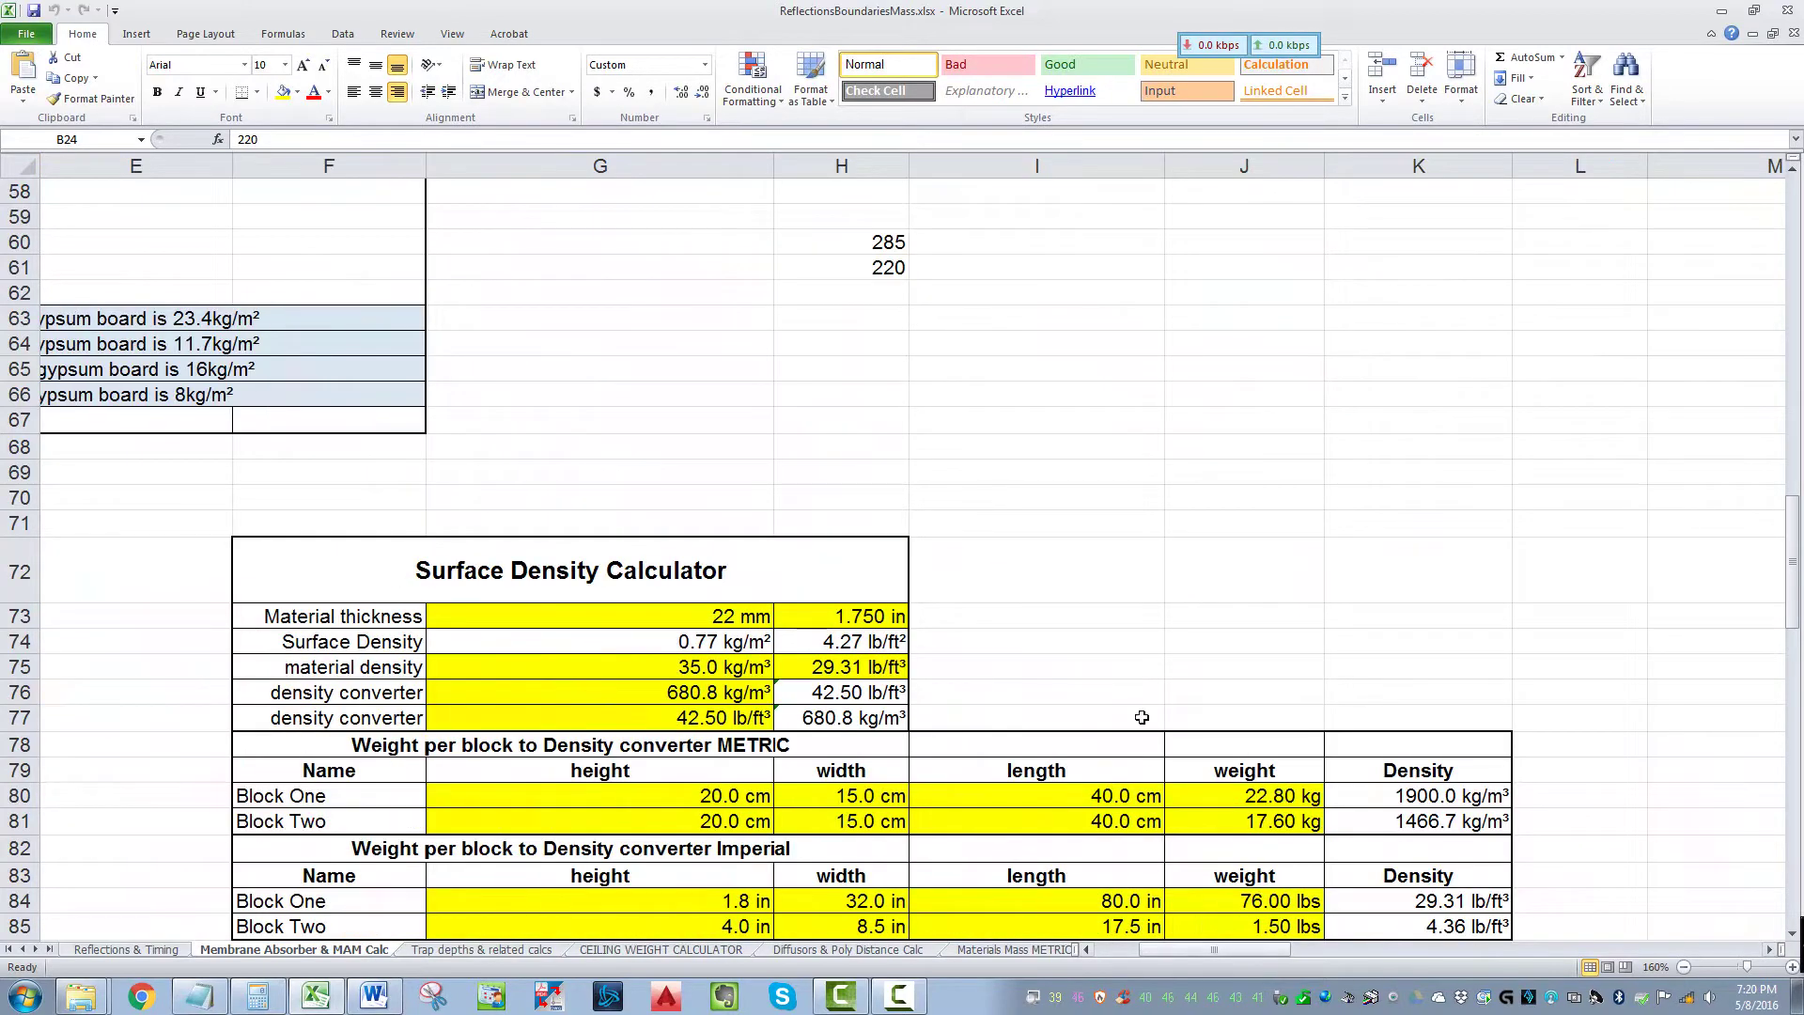
scroll(927, 665, "down", 2)
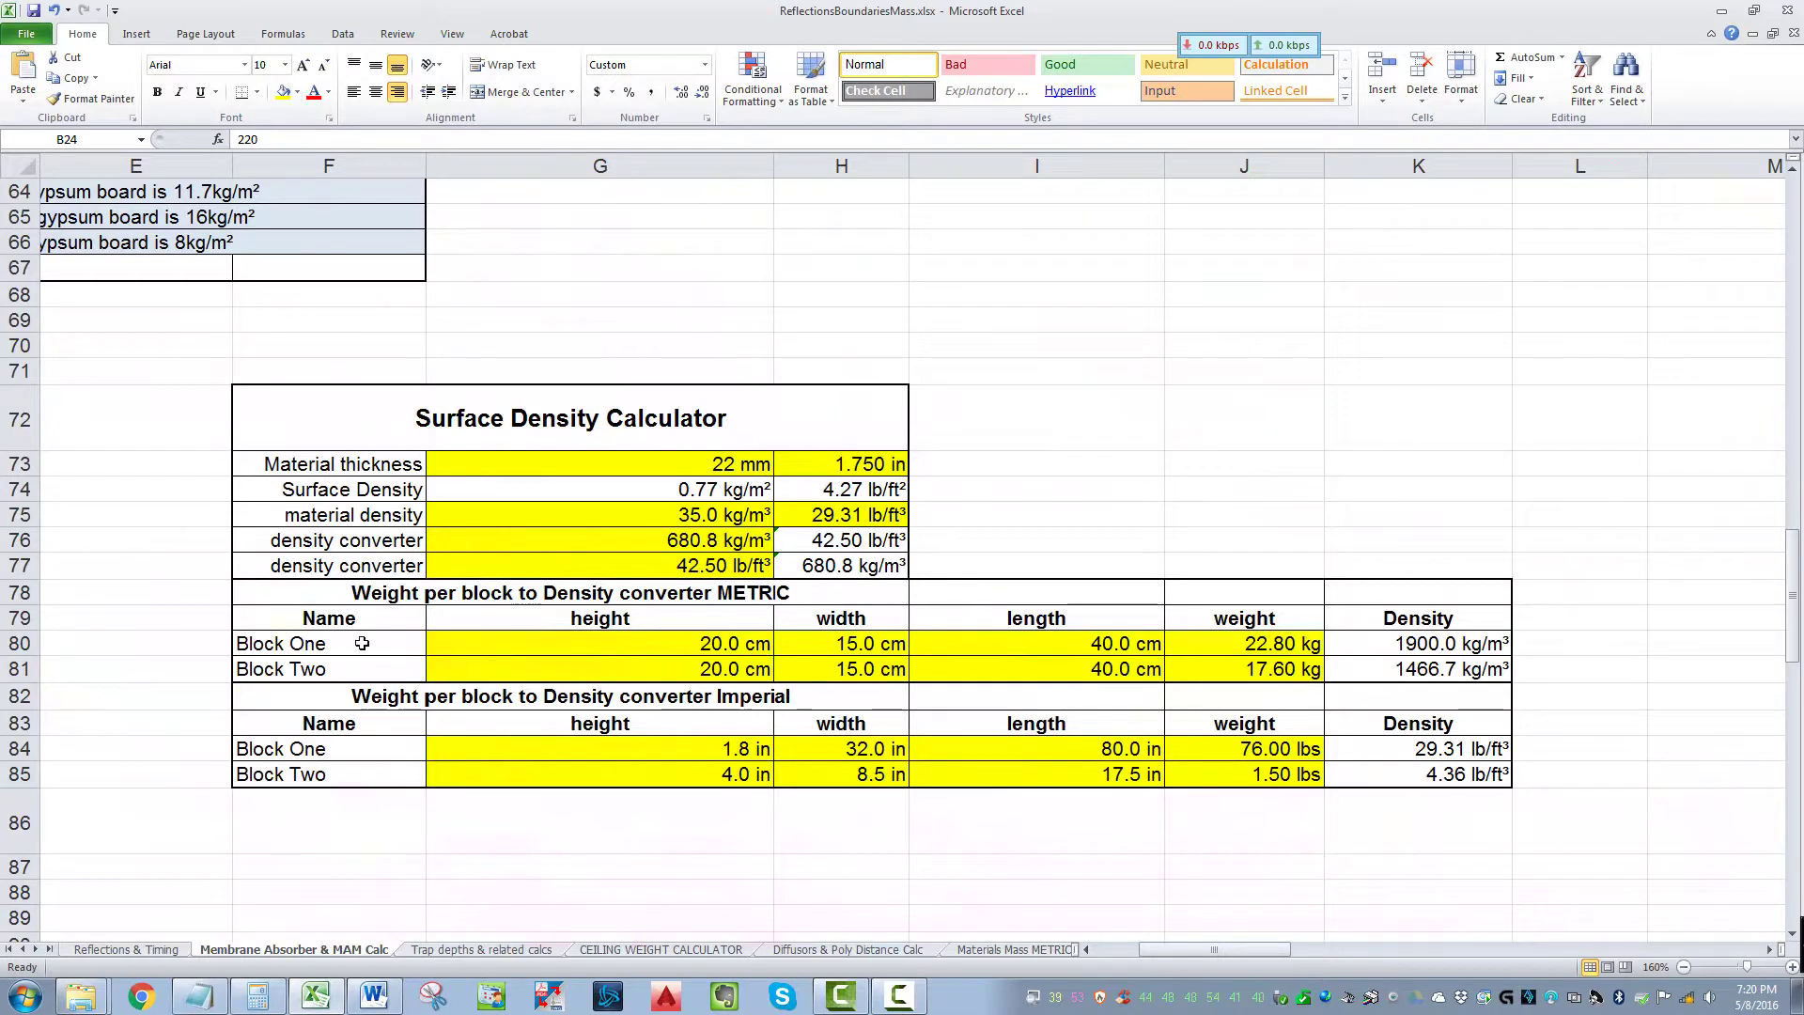
left_click(745, 648)
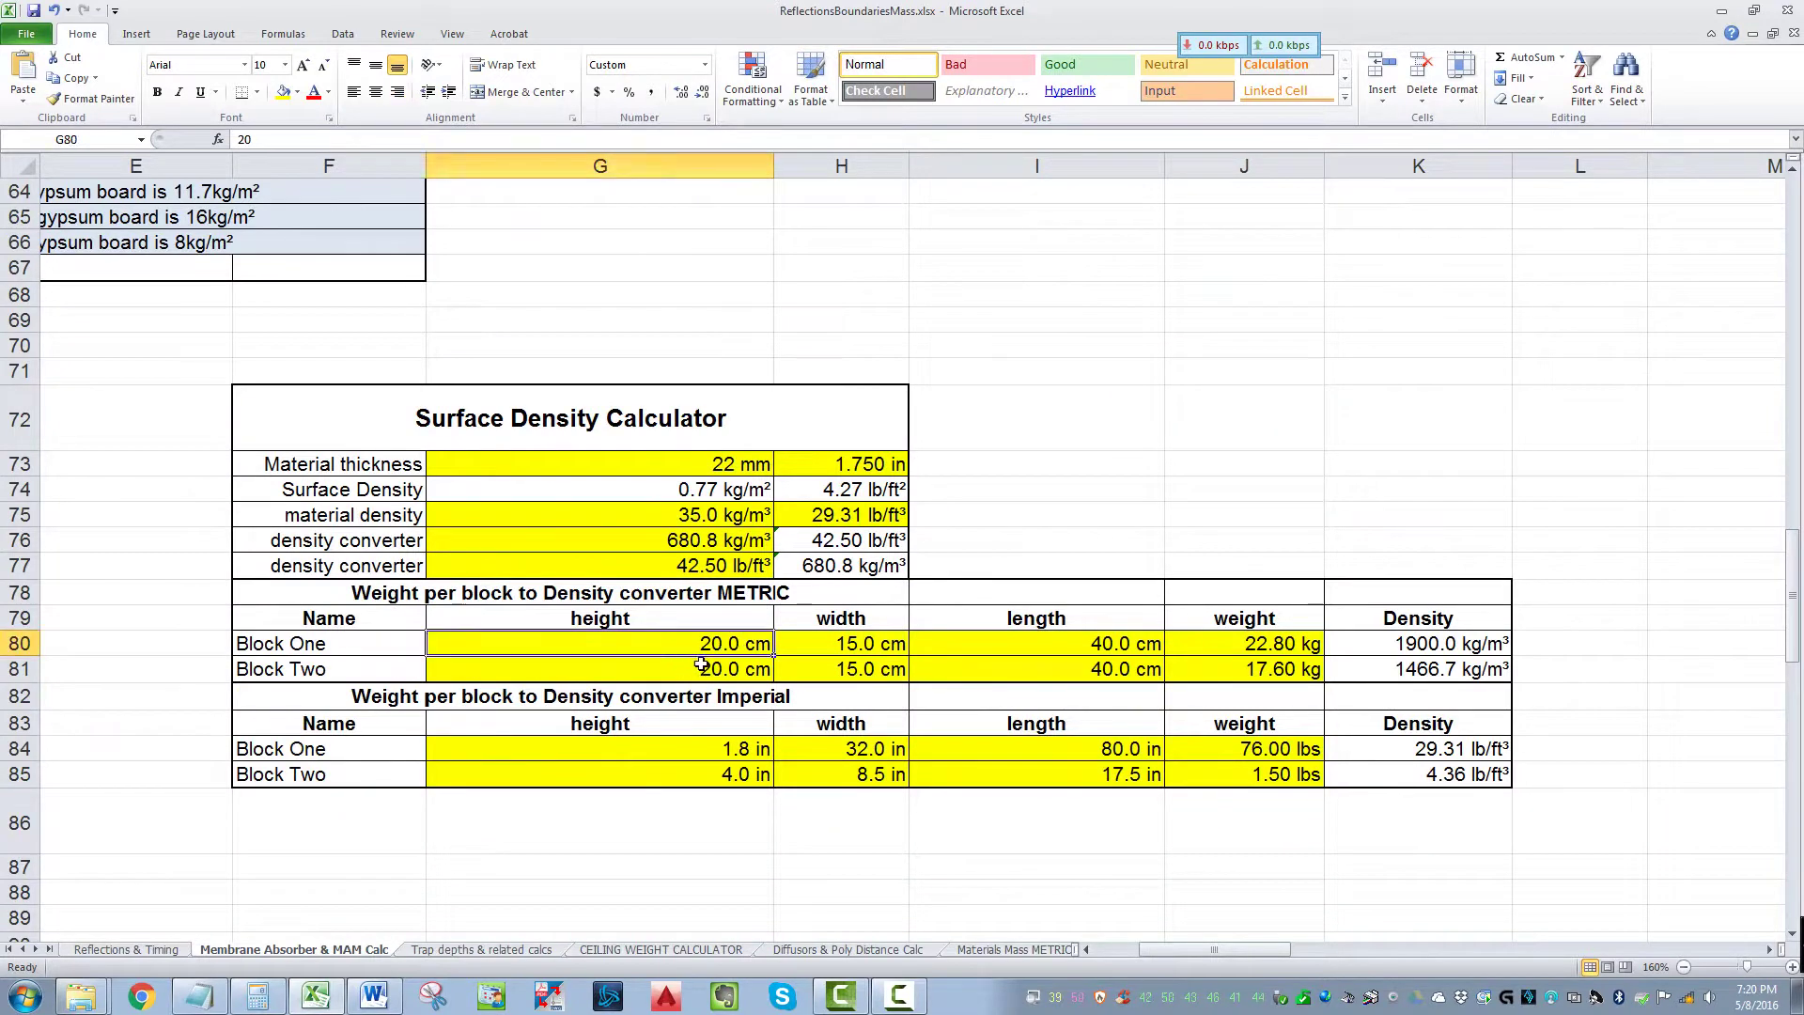
left_click(869, 646)
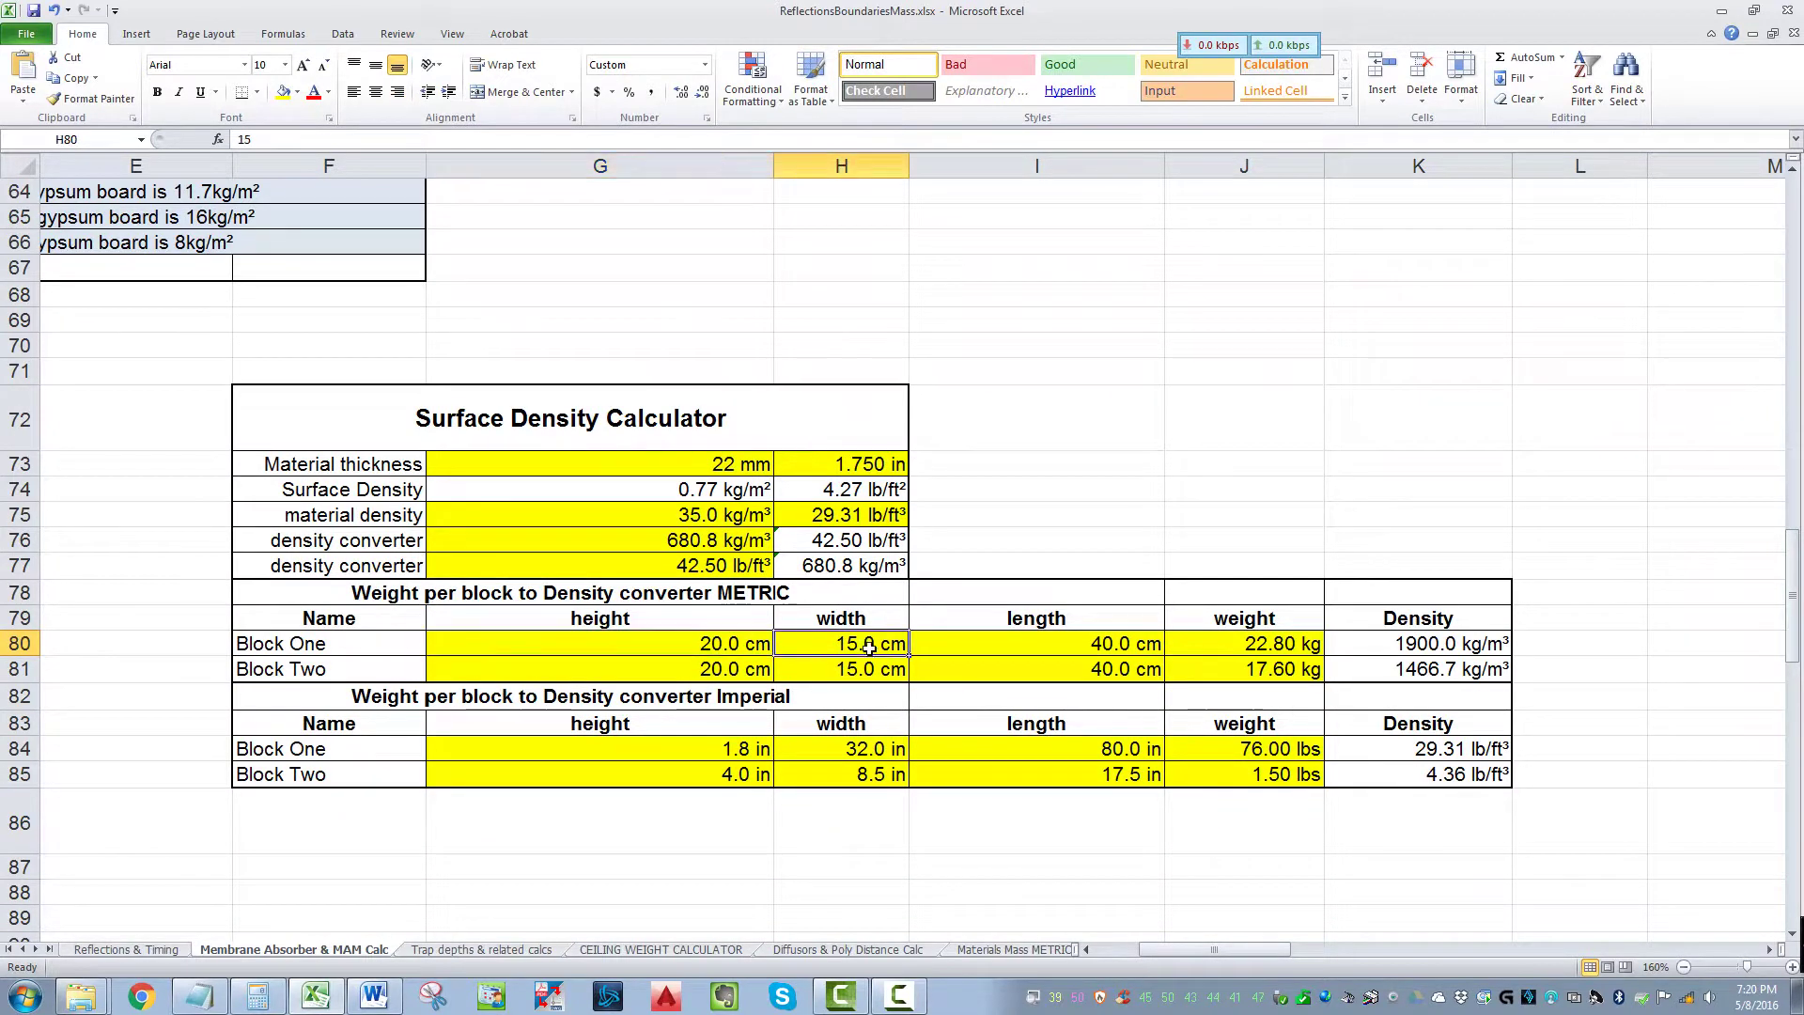
left_click(1114, 648)
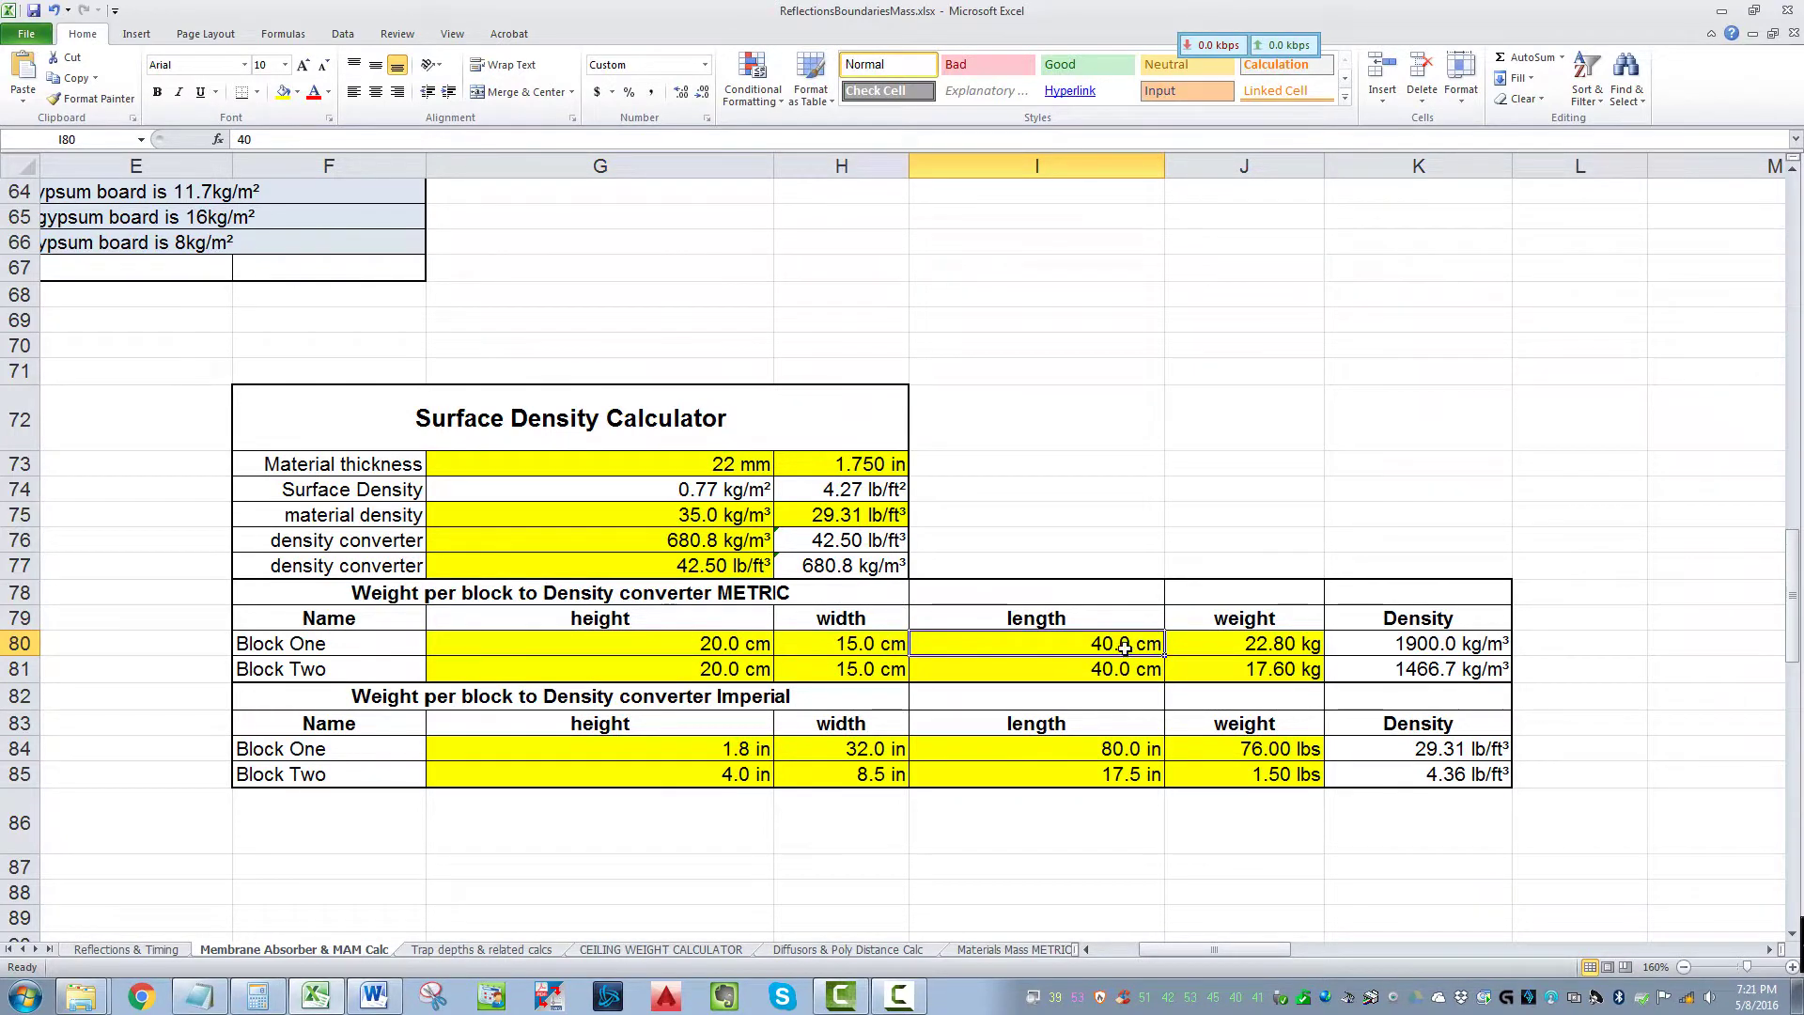
left_click(1283, 645)
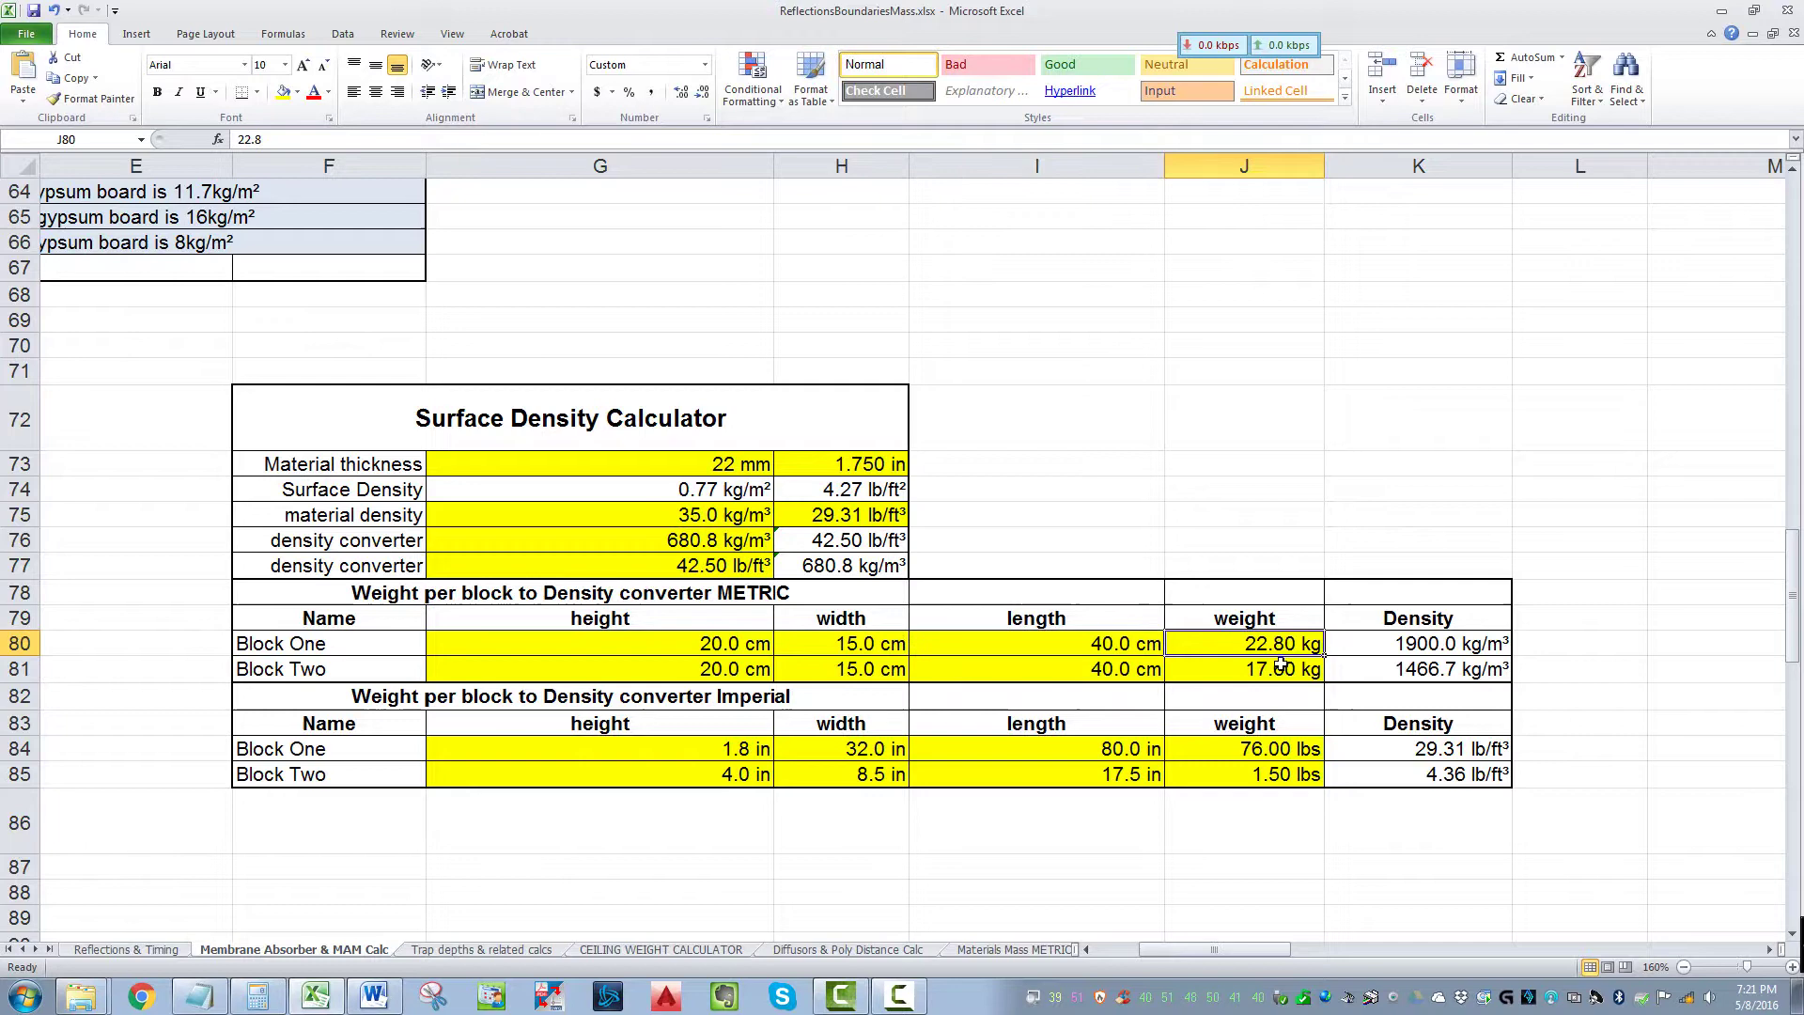
left_click(1396, 648)
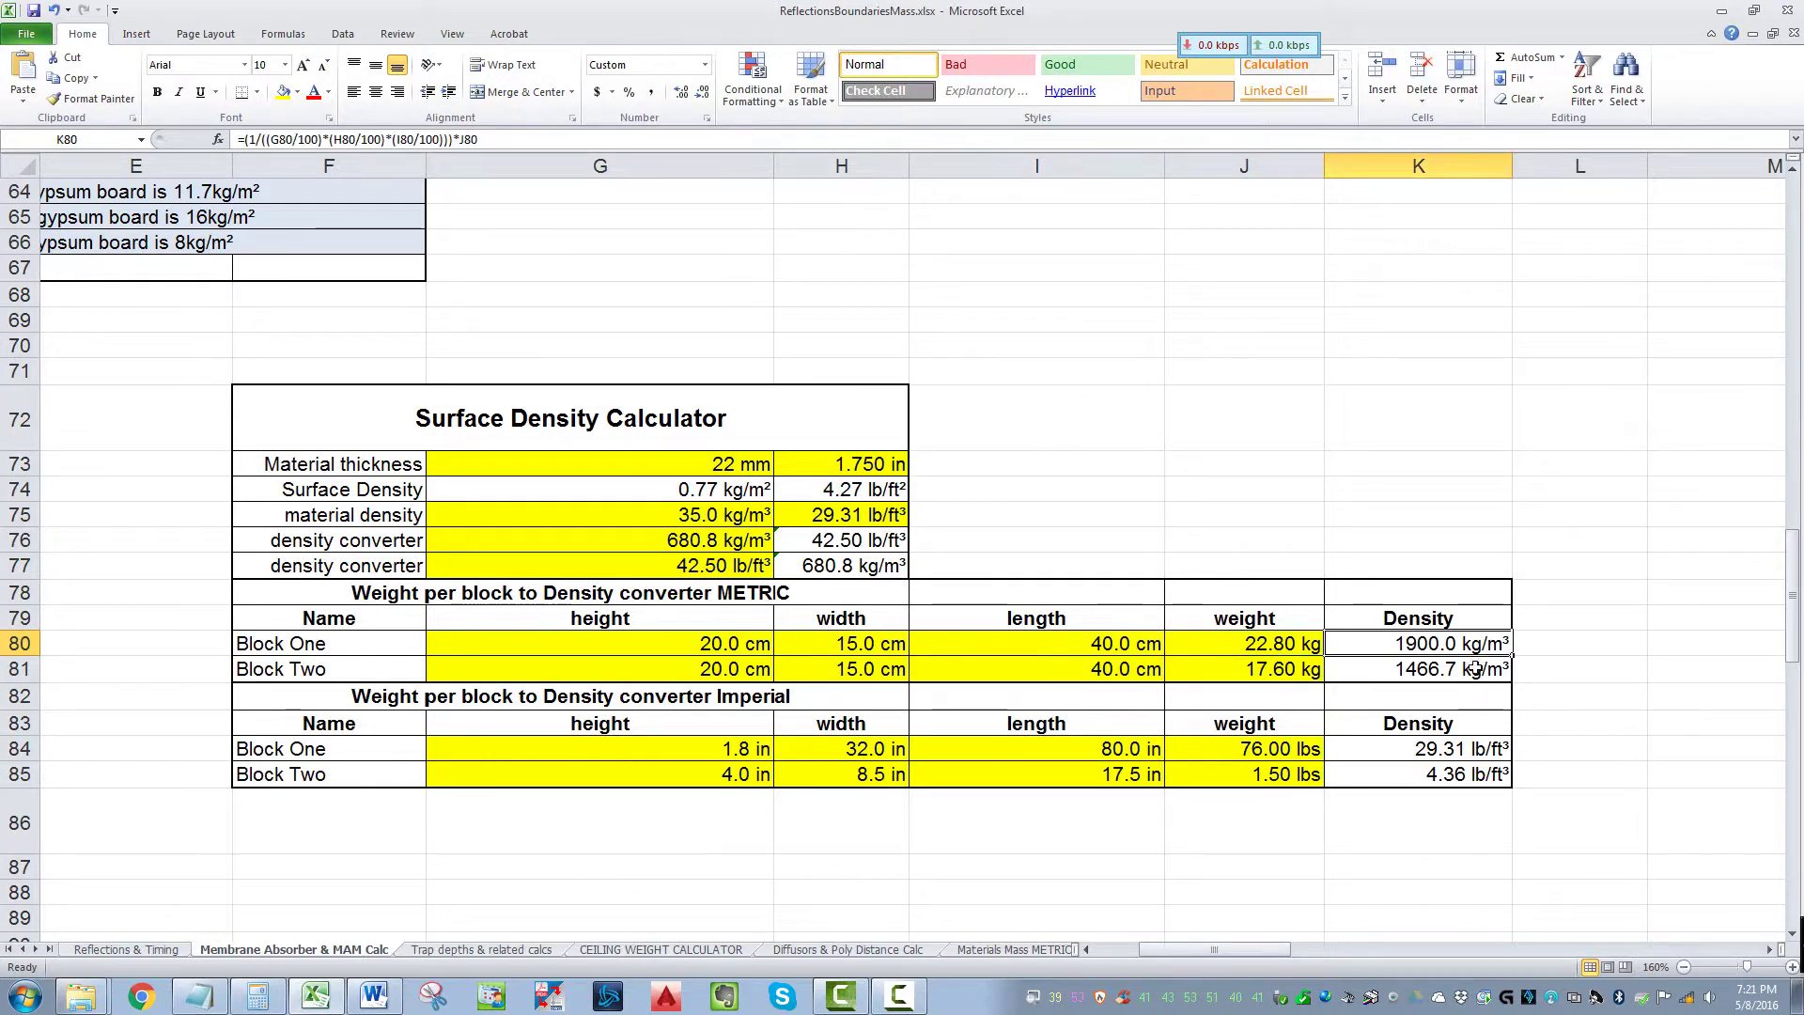
scroll(696, 704, "up", 5)
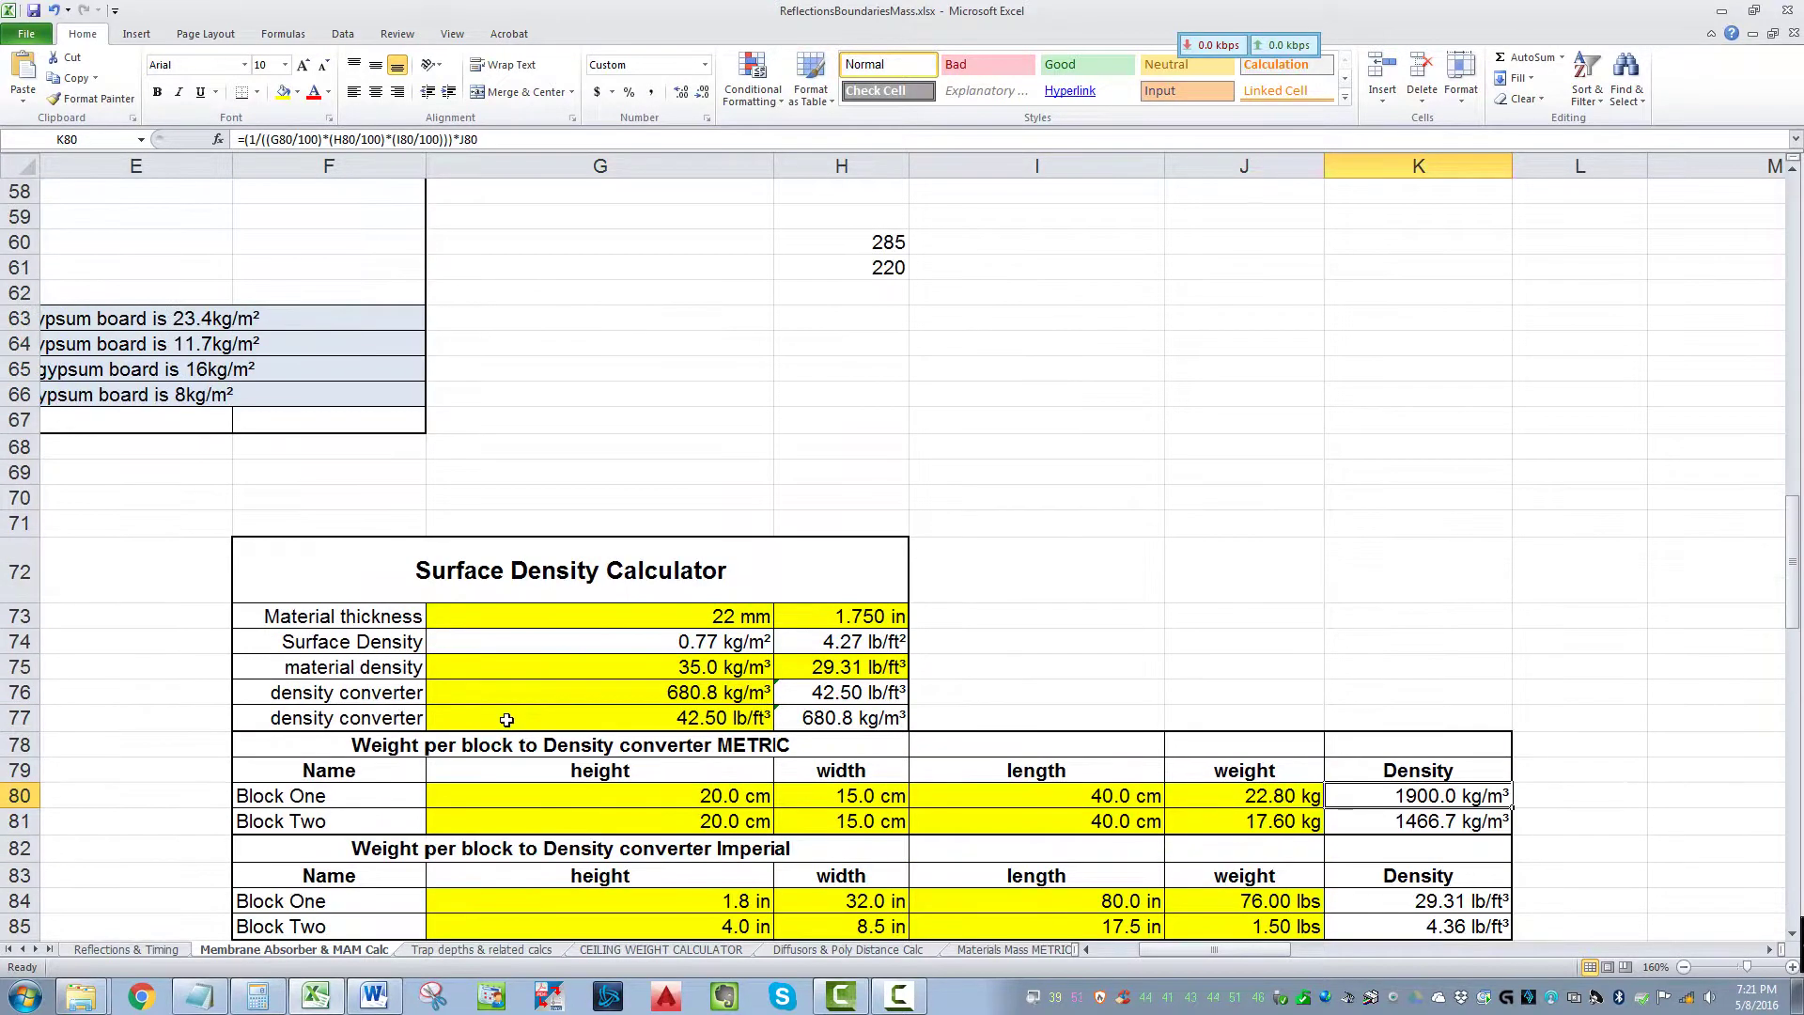
- Review the silicate block material row: density 1900 and surface mass 285
scroll(697, 704, "up", 3)
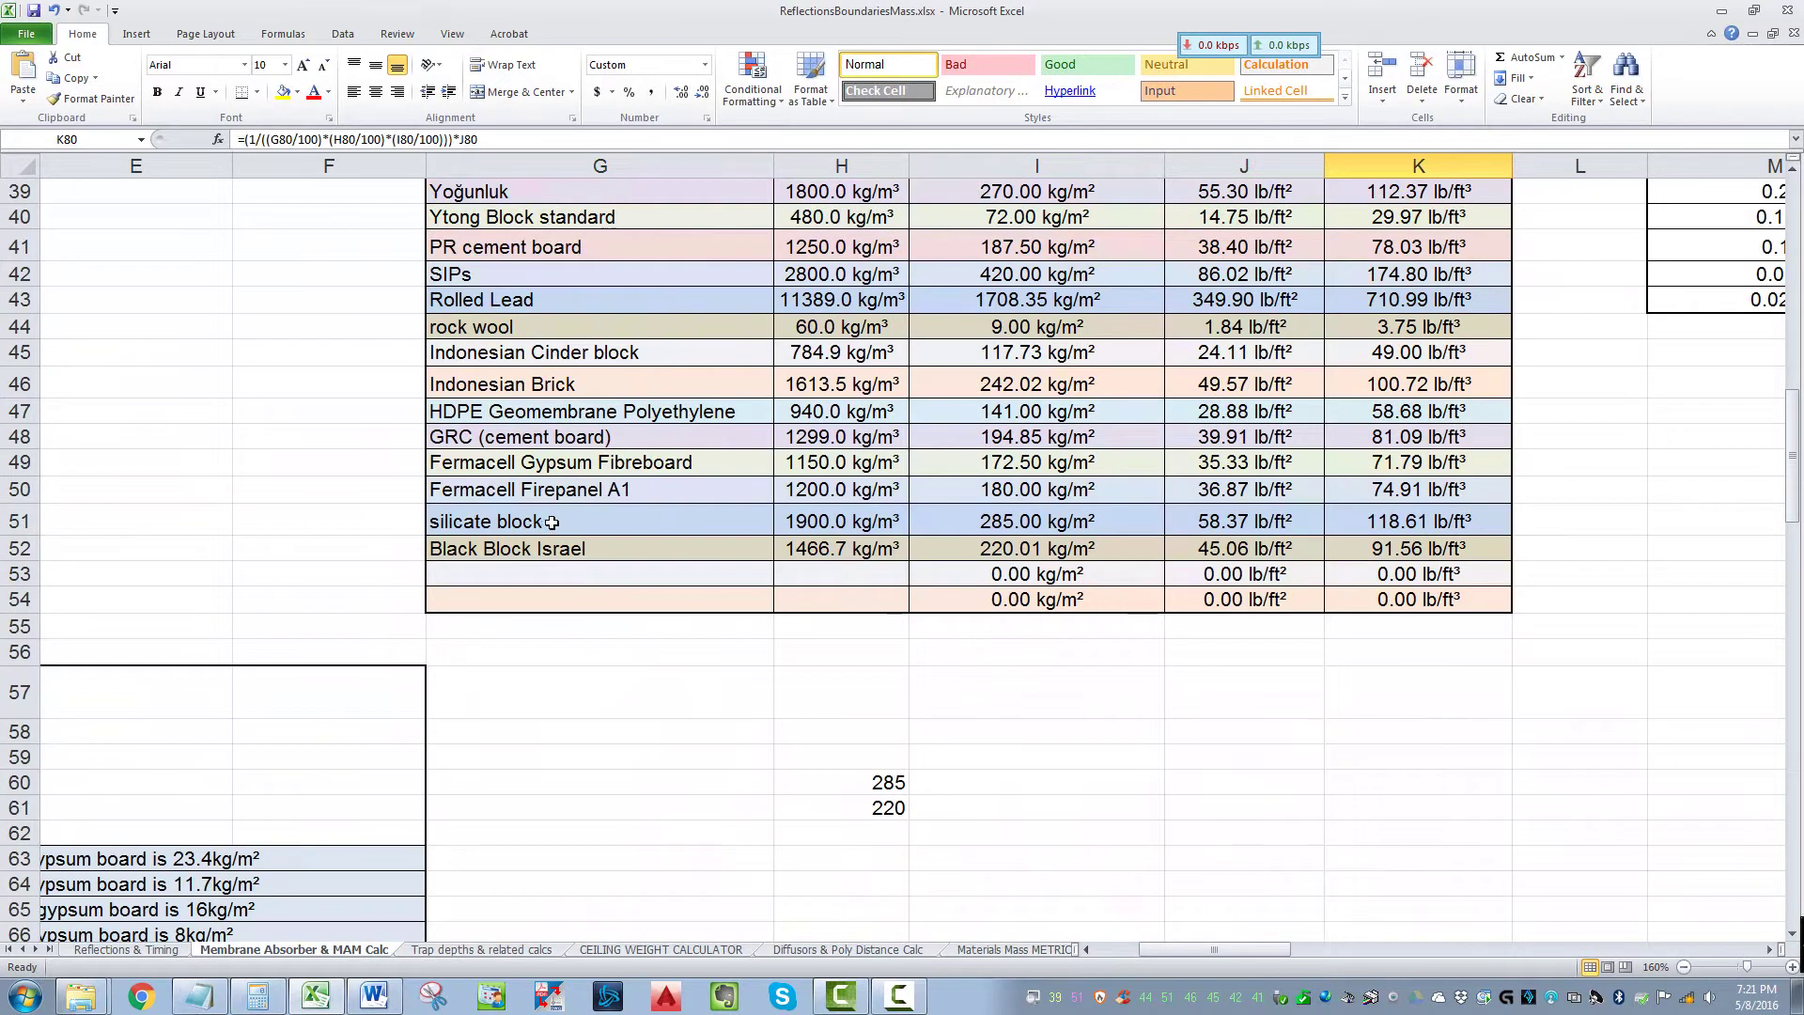
left_click(719, 525)
key("Right")
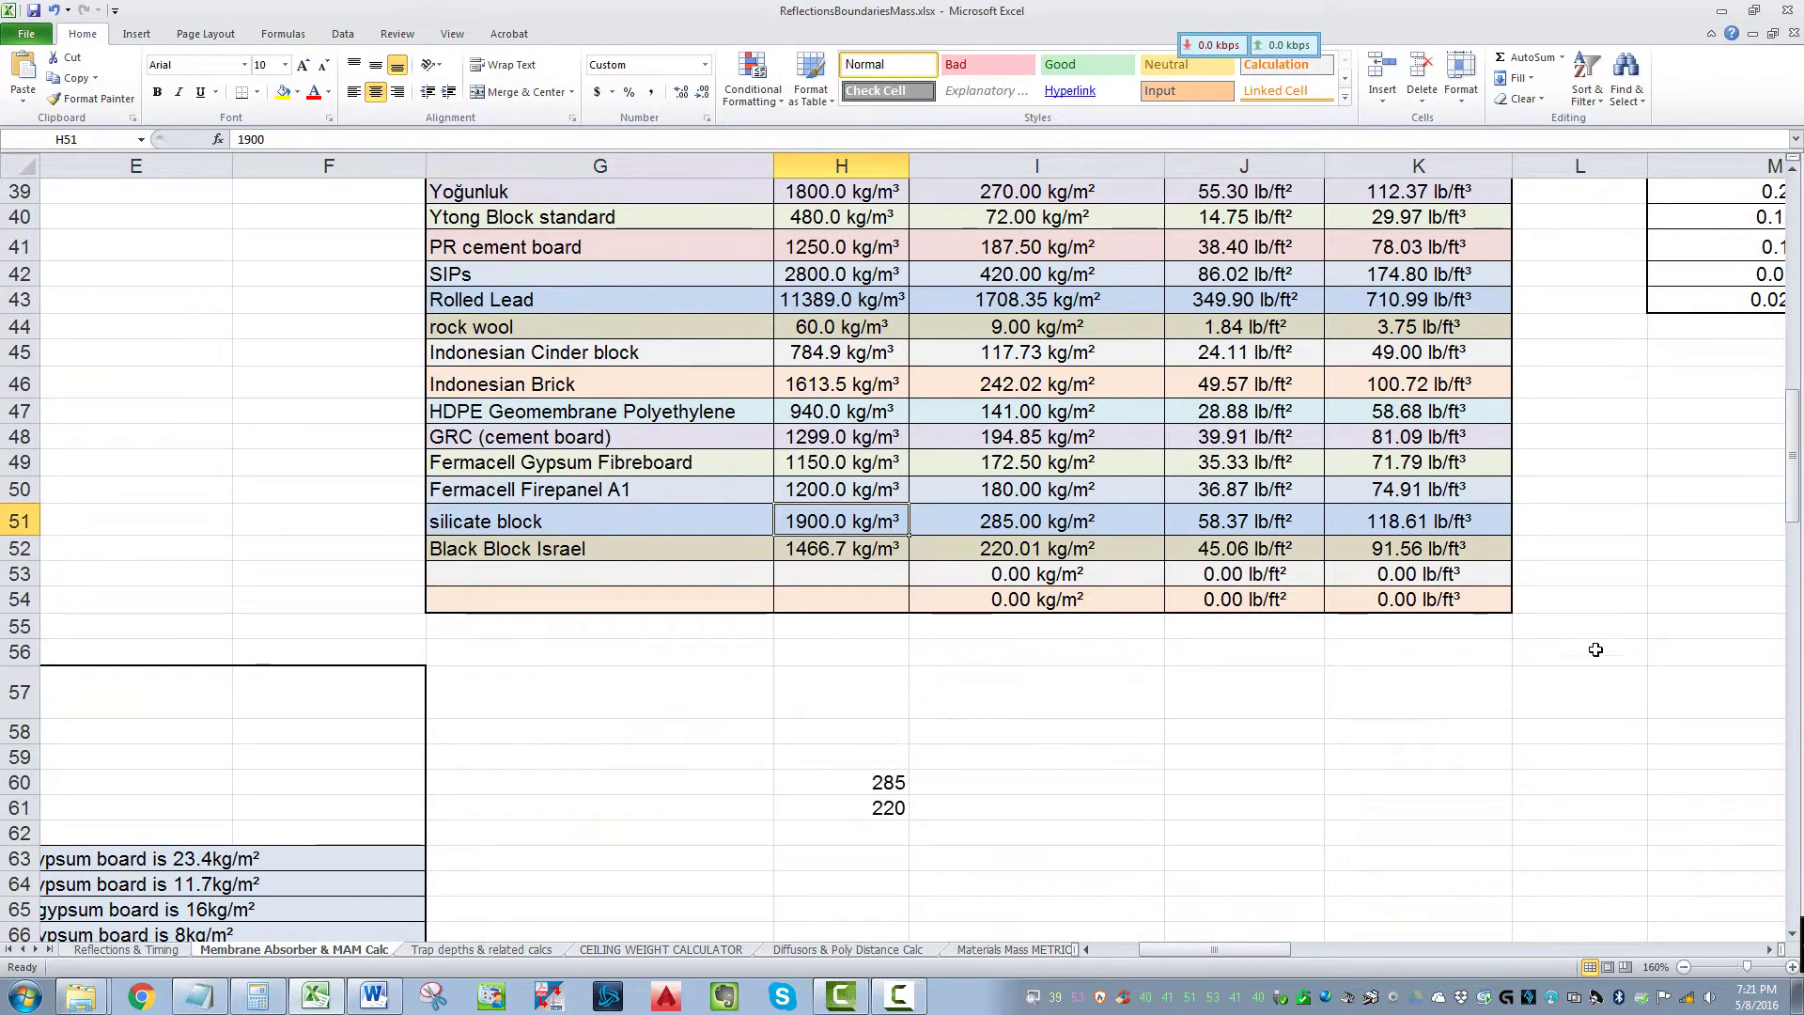
left_click_drag(1795, 479, 1800, 265)
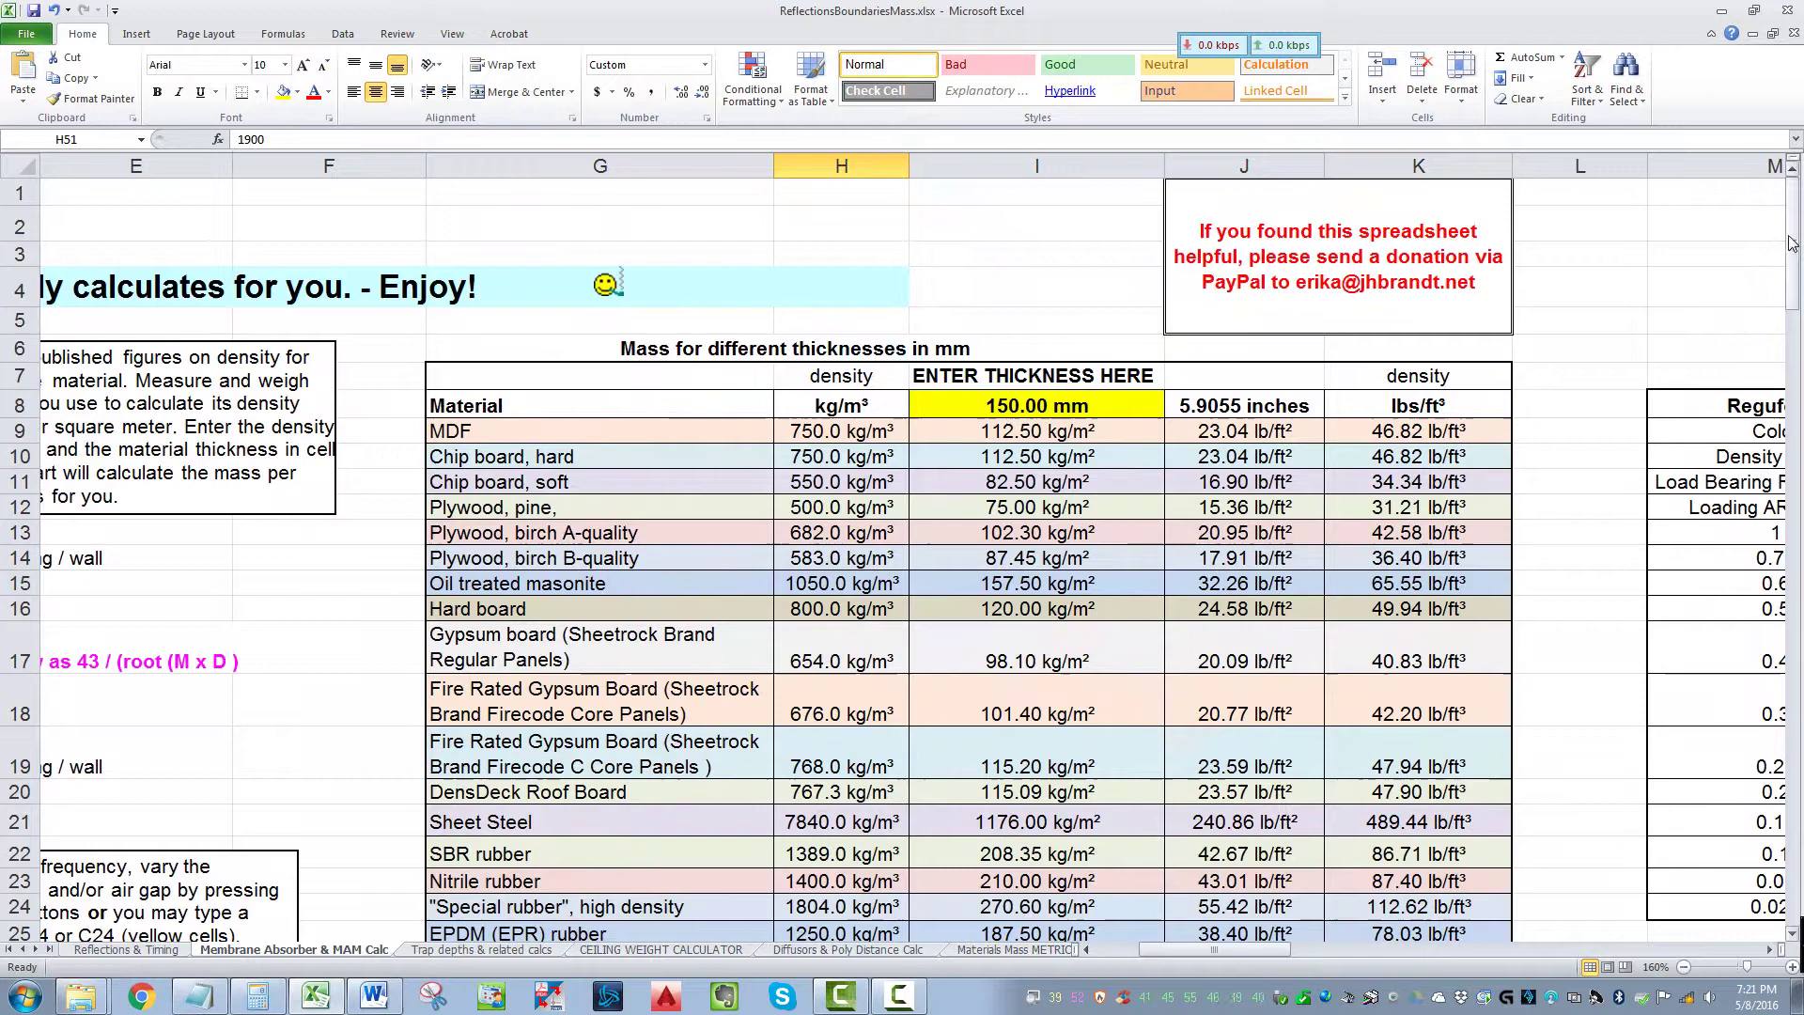
left_click_drag(1796, 244, 1801, 406)
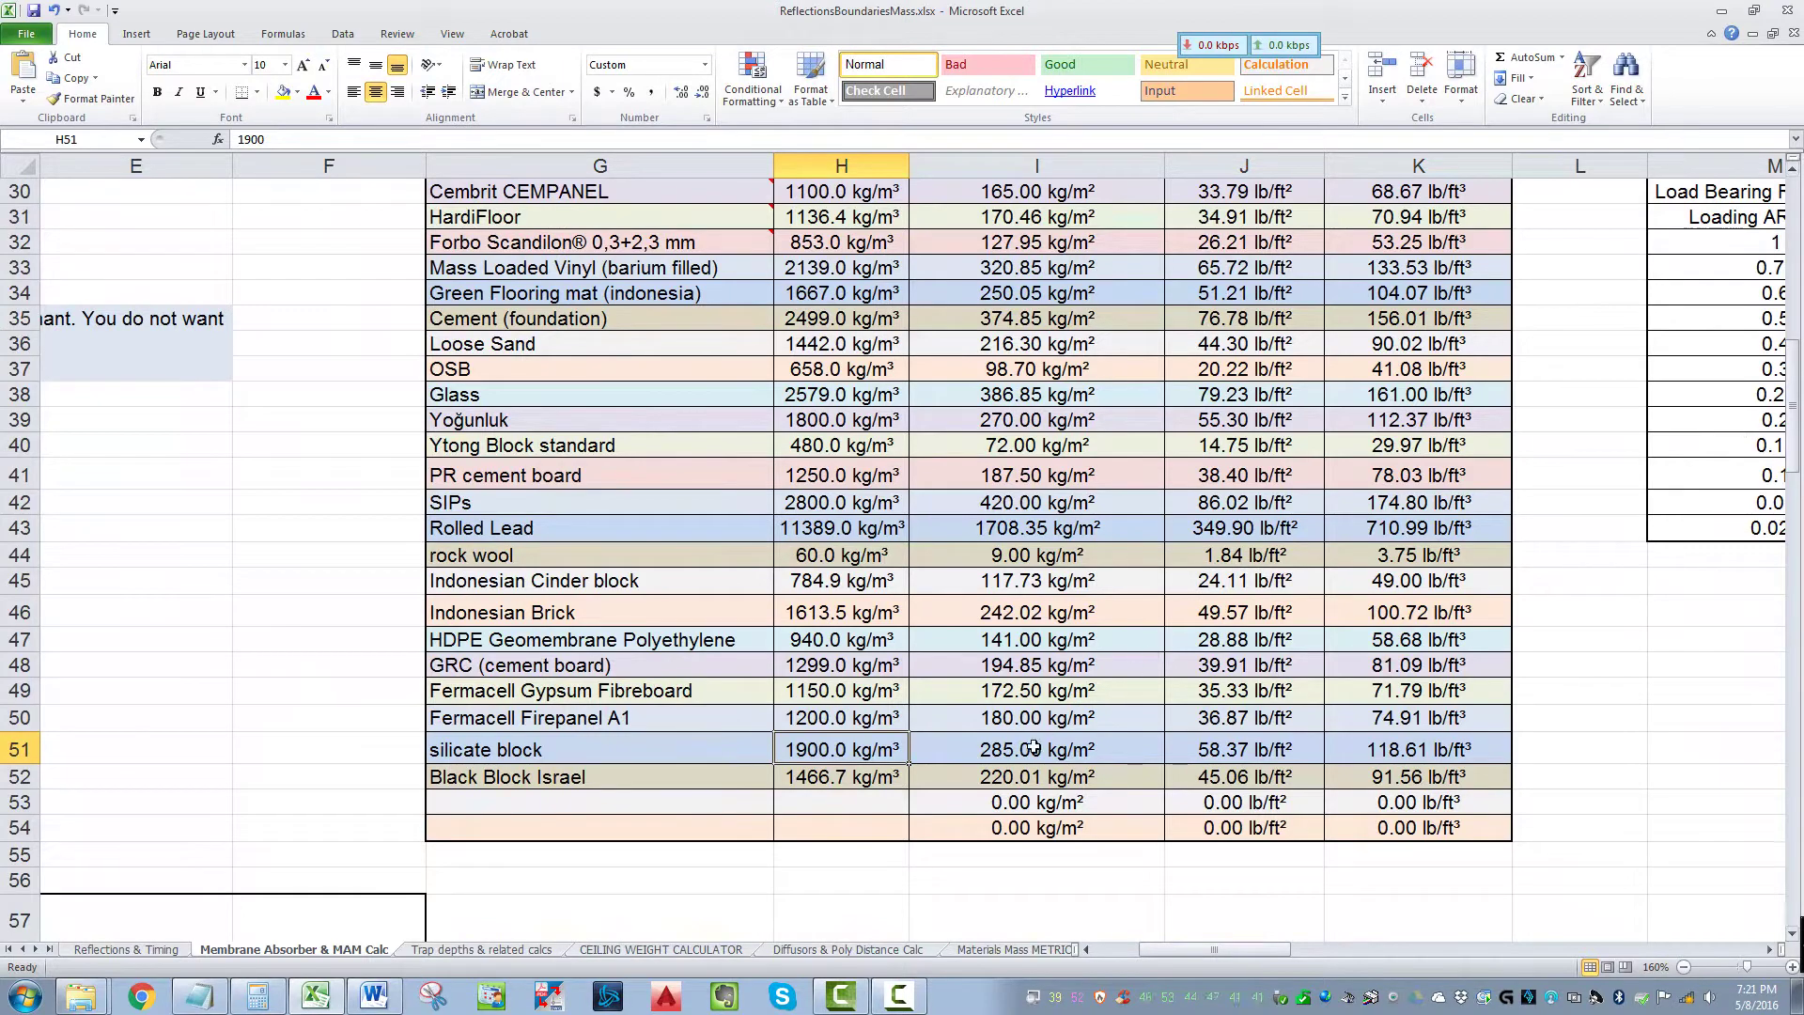
key("Right")
left_click_drag(1204, 951, 1160, 951)
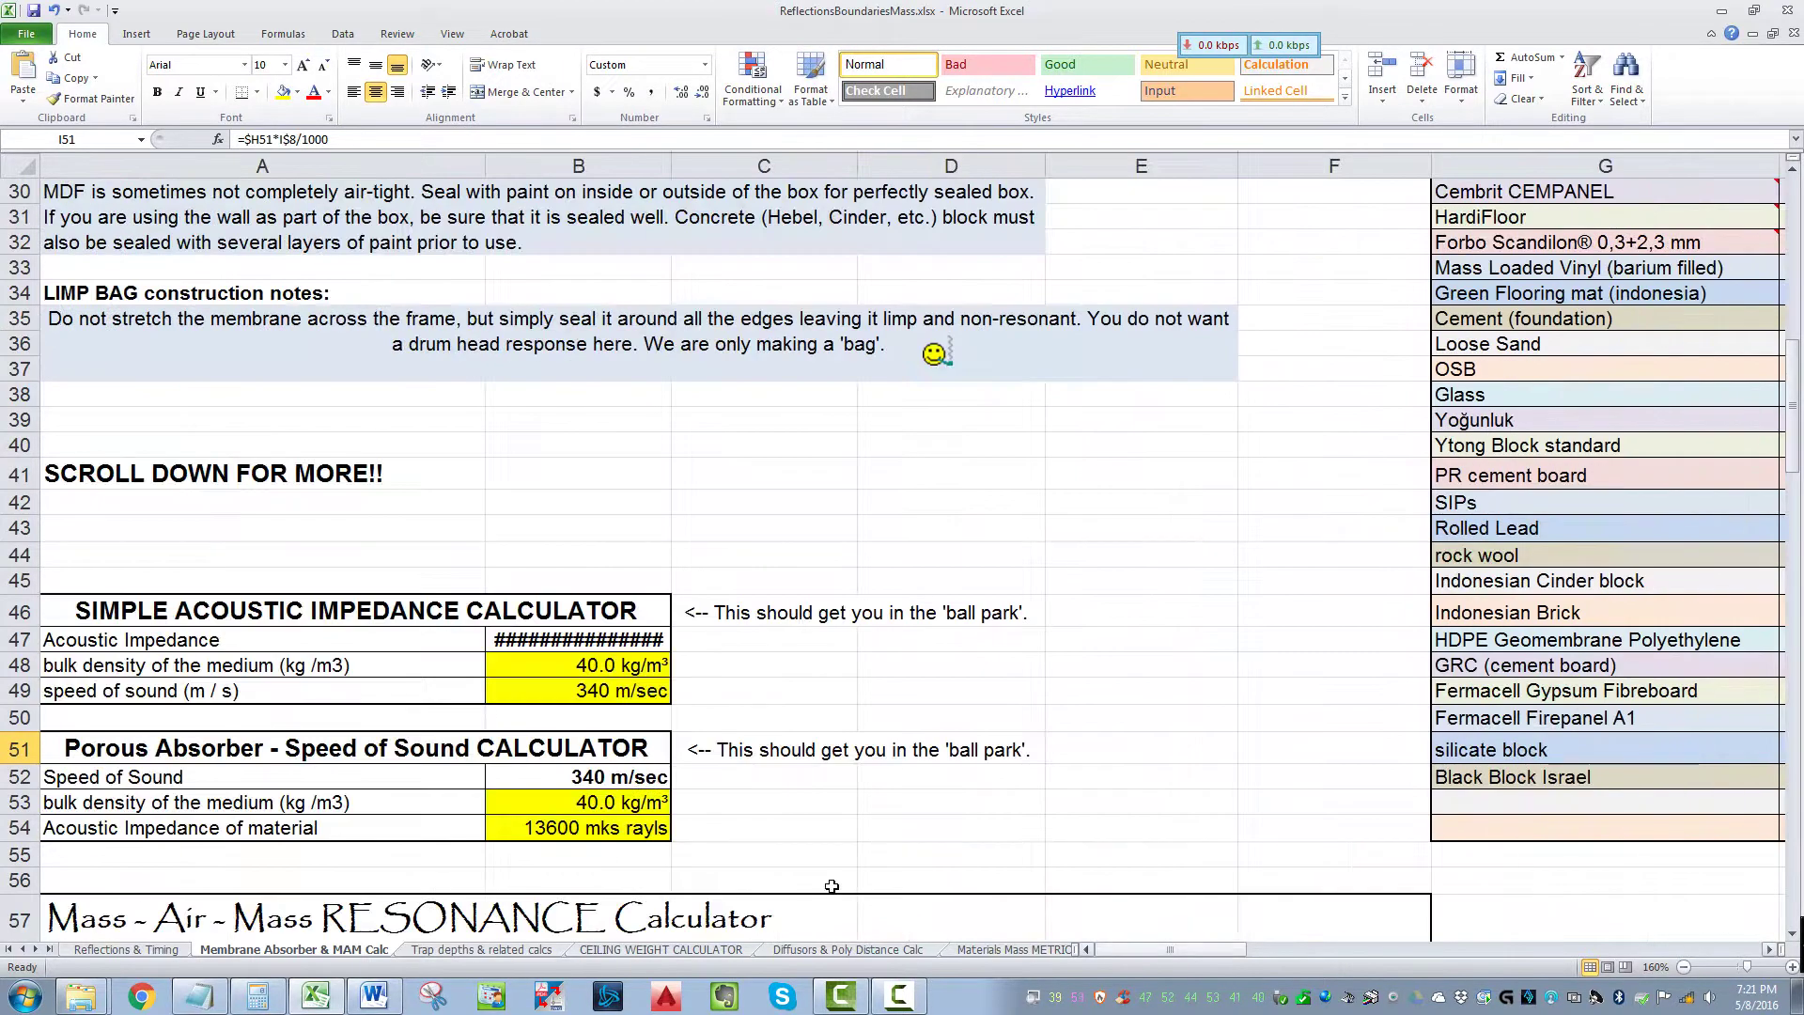
scroll(357, 757, "up", 2)
scroll(357, 757, "down", 1)
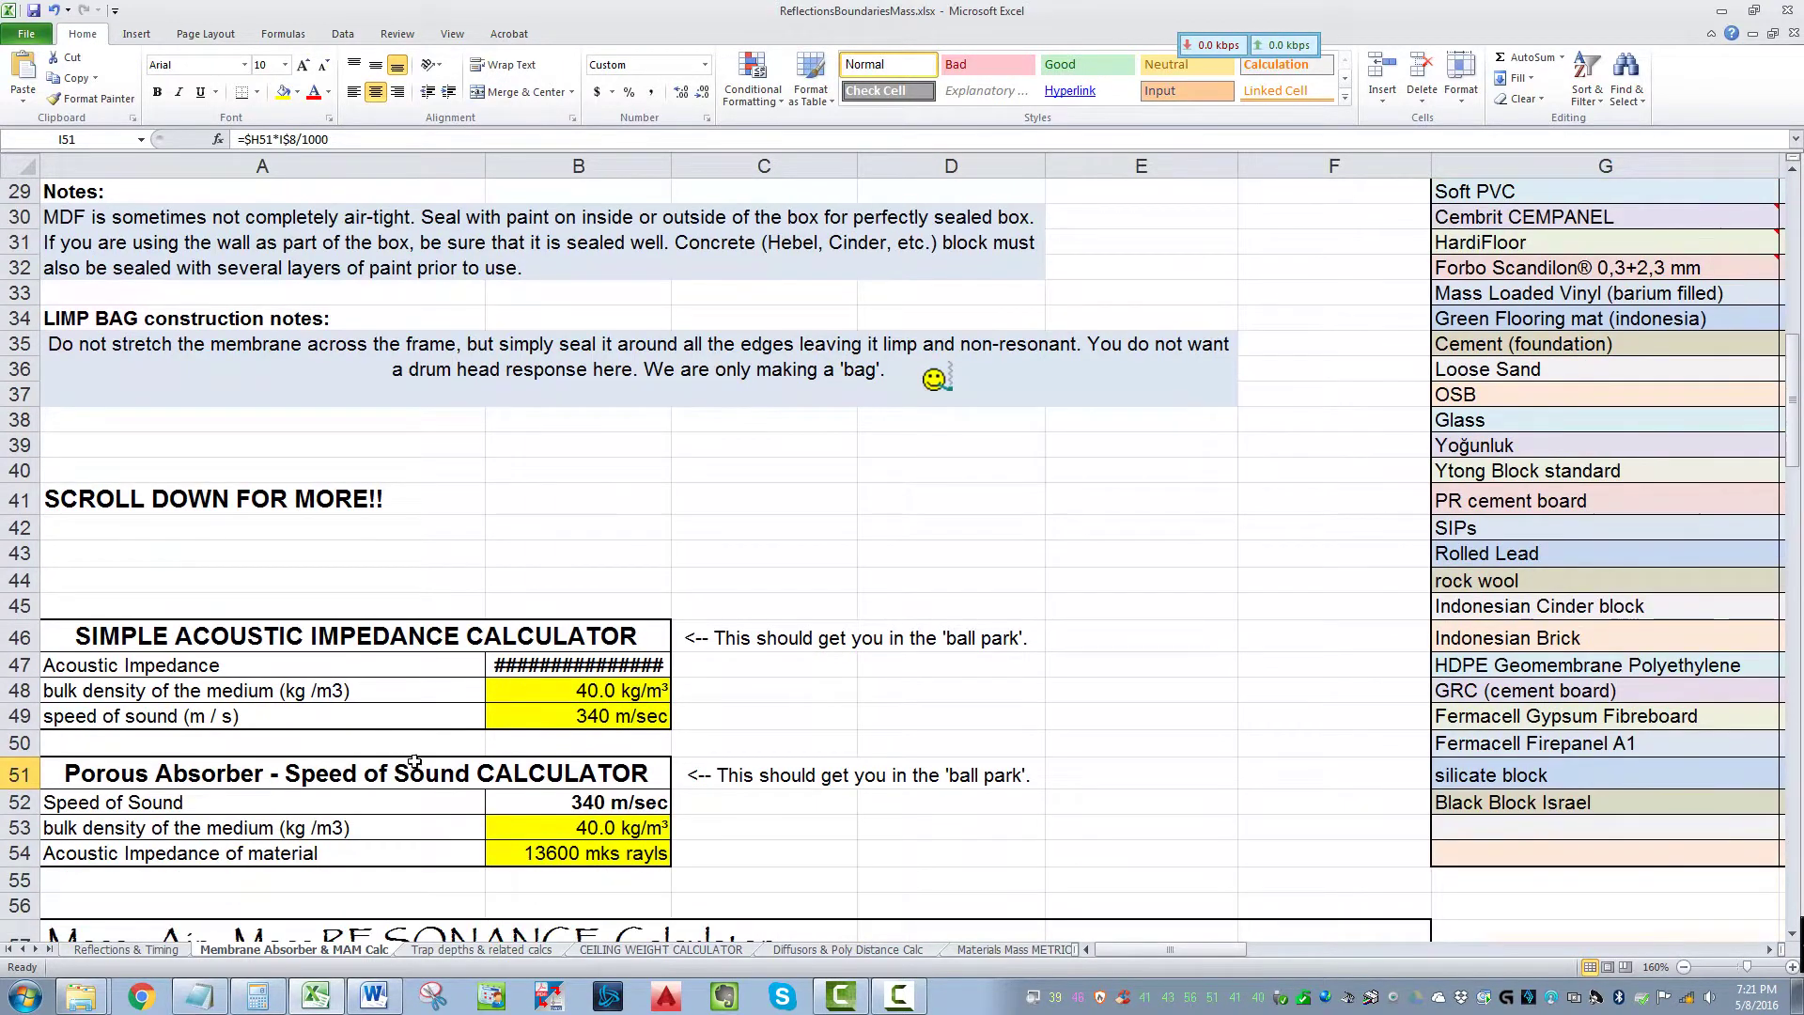
- View the B47 impedance formula and widen column B to show 13611.60 mks rayls
double_click(556, 665)
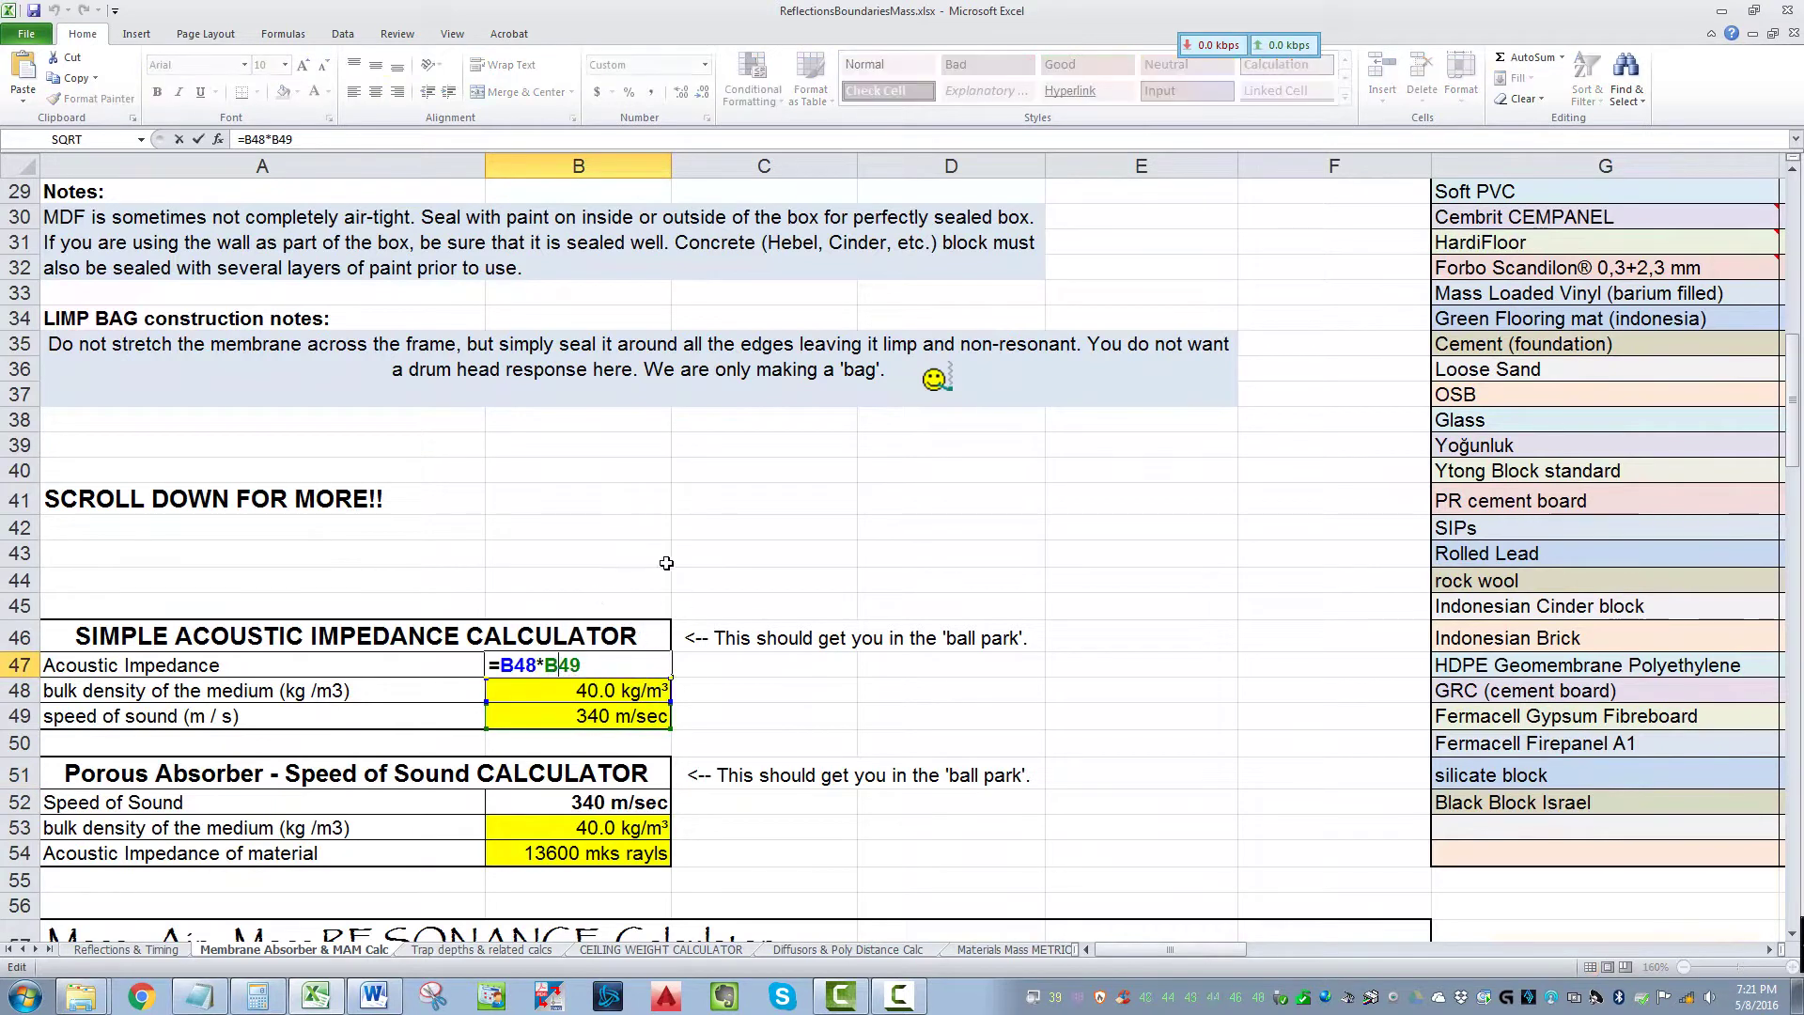
left_click(666, 563)
left_click_drag(674, 165, 741, 172)
- Set the membrane mass M in B24 to 285 kg
scroll(744, 279, "up", 5)
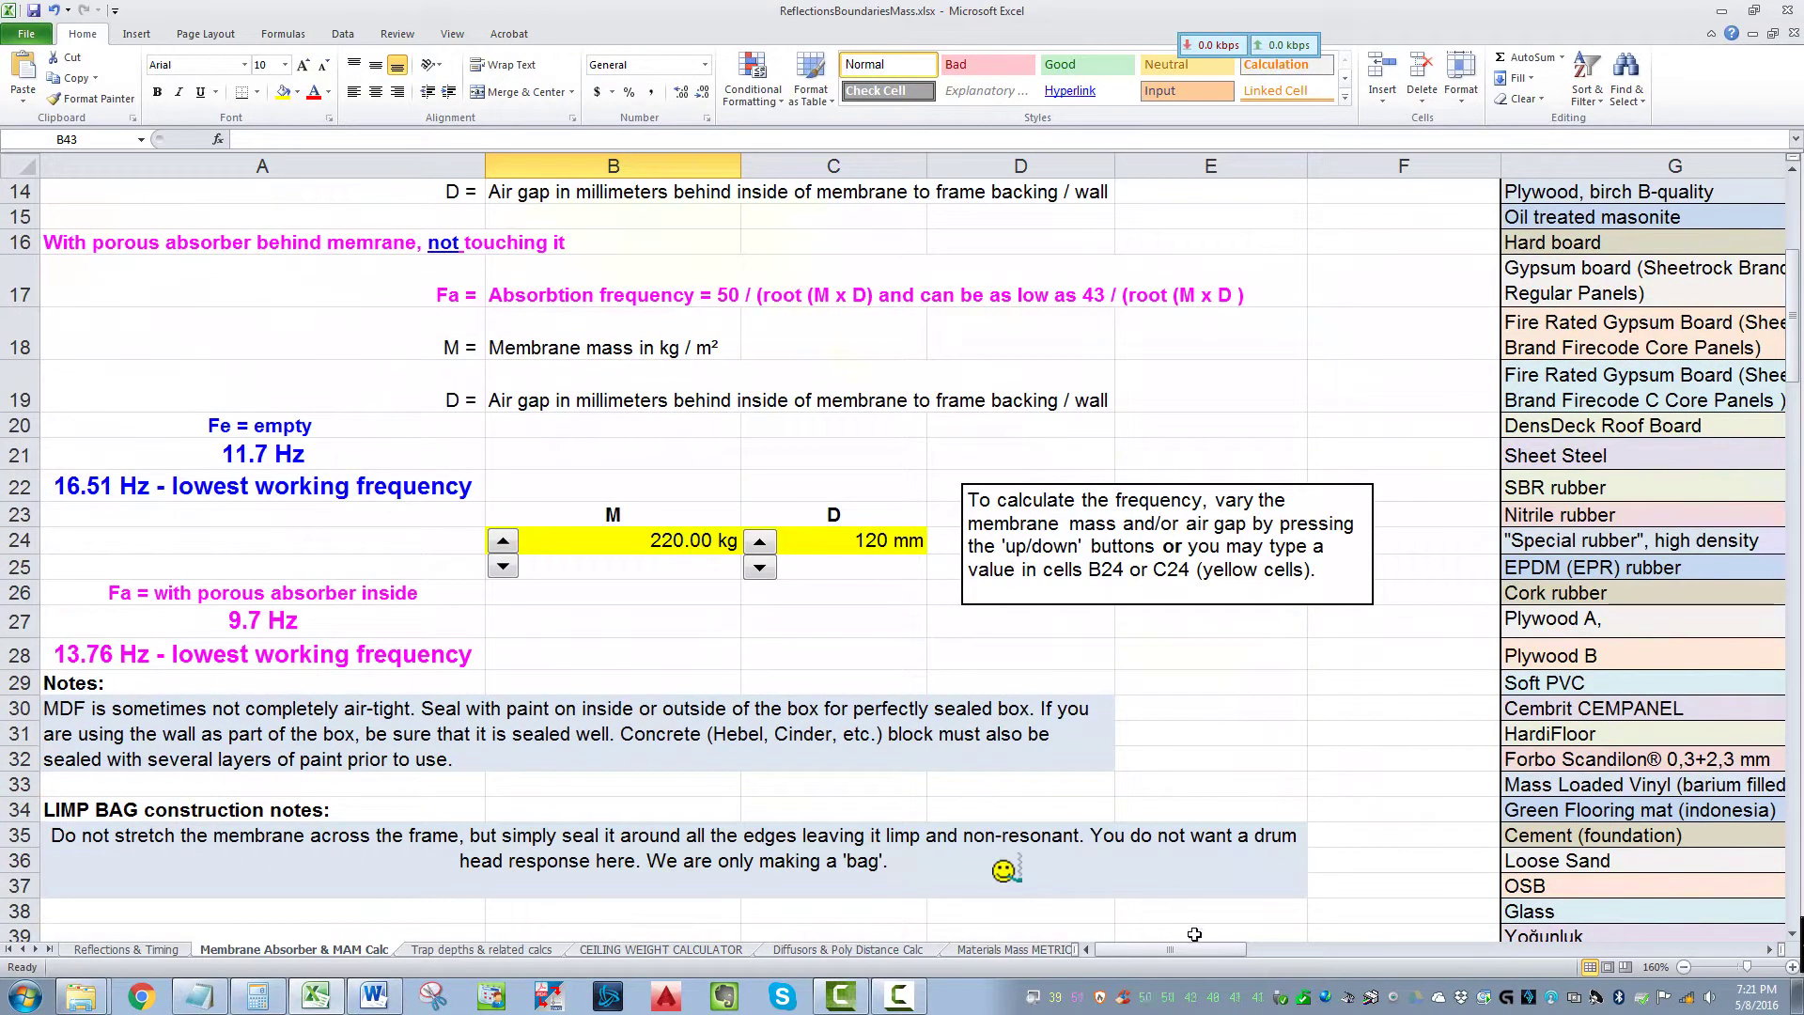
left_click(690, 545)
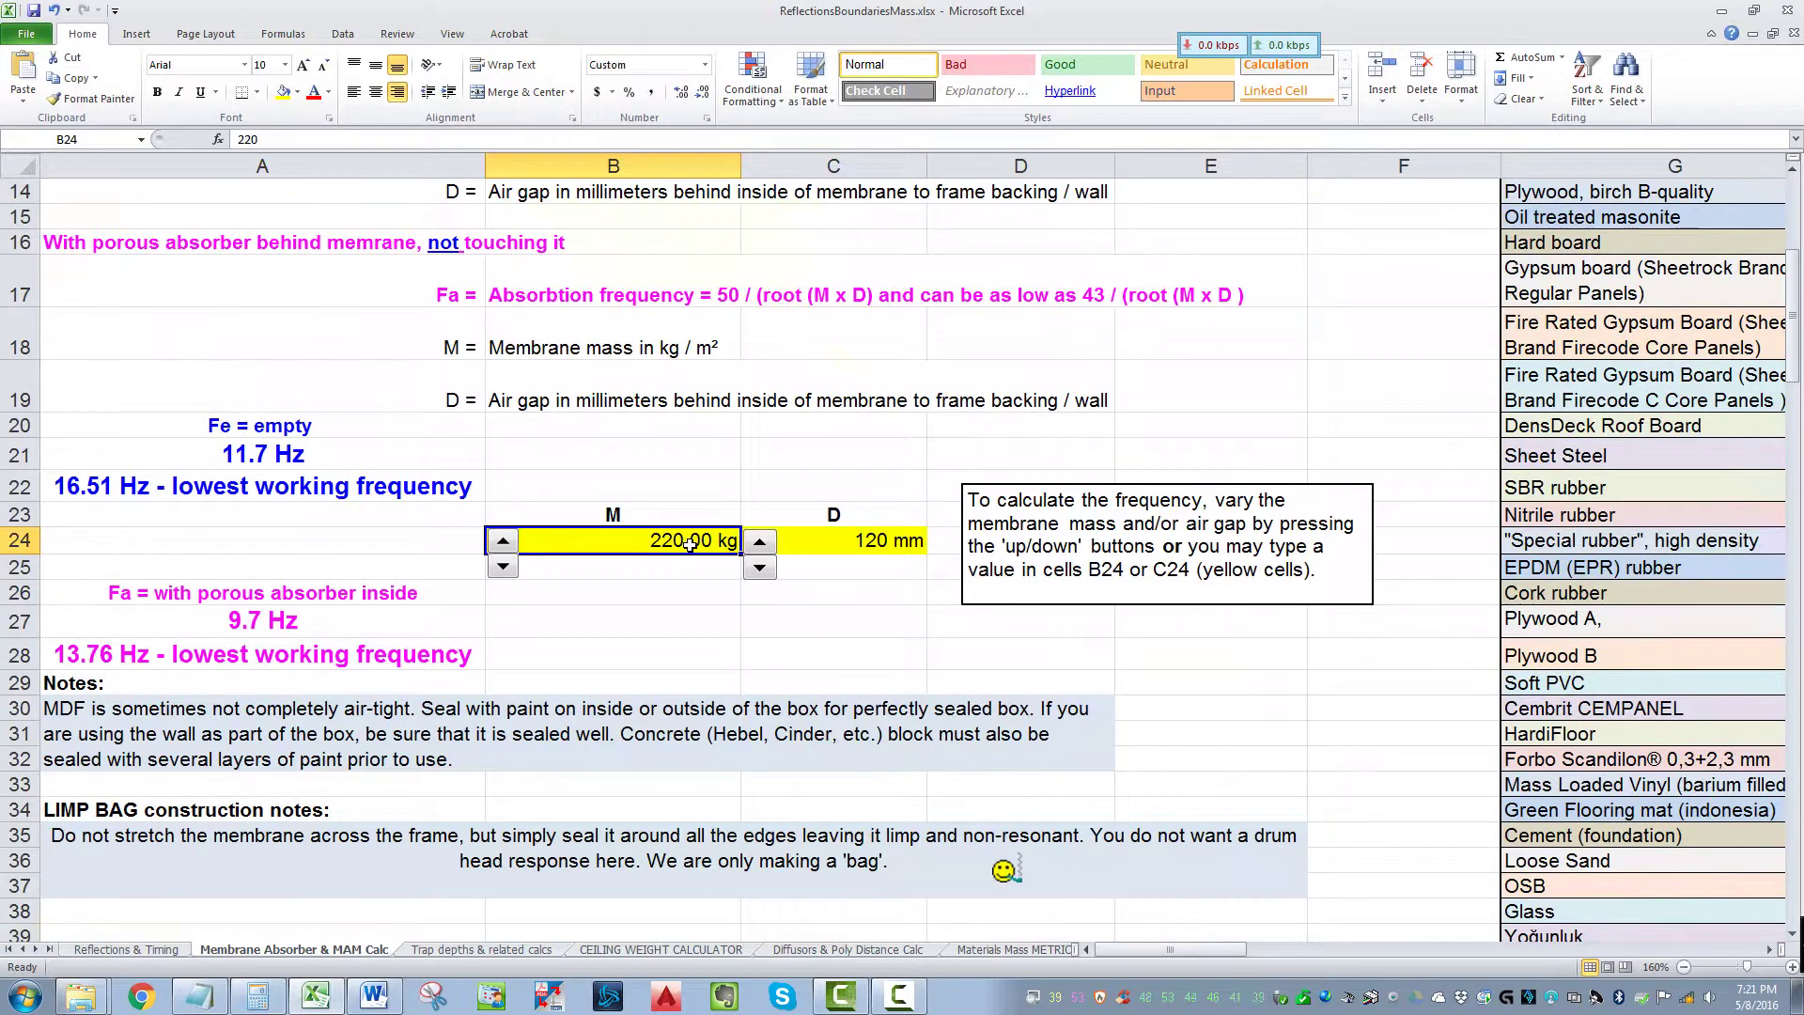
type("285")
key("Return")
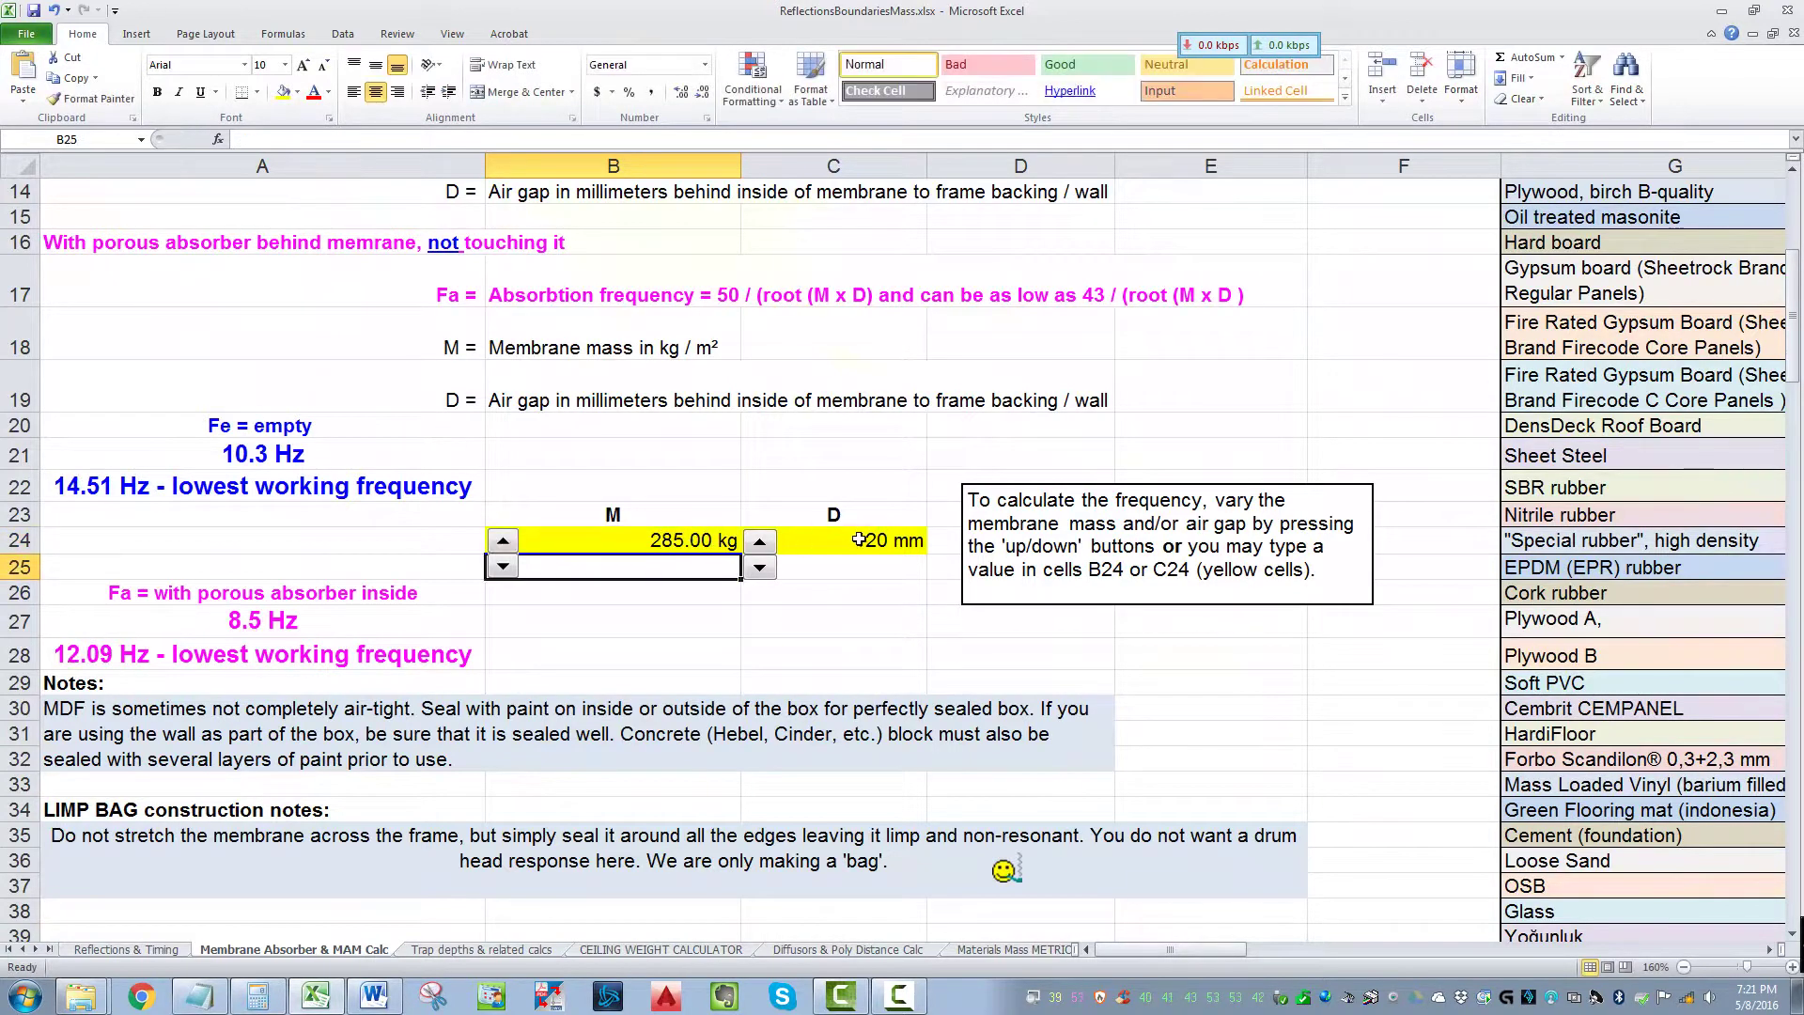
- Set the air gap D in C24 to 60 mm
left_click(858, 539)
type("60")
key("Return")
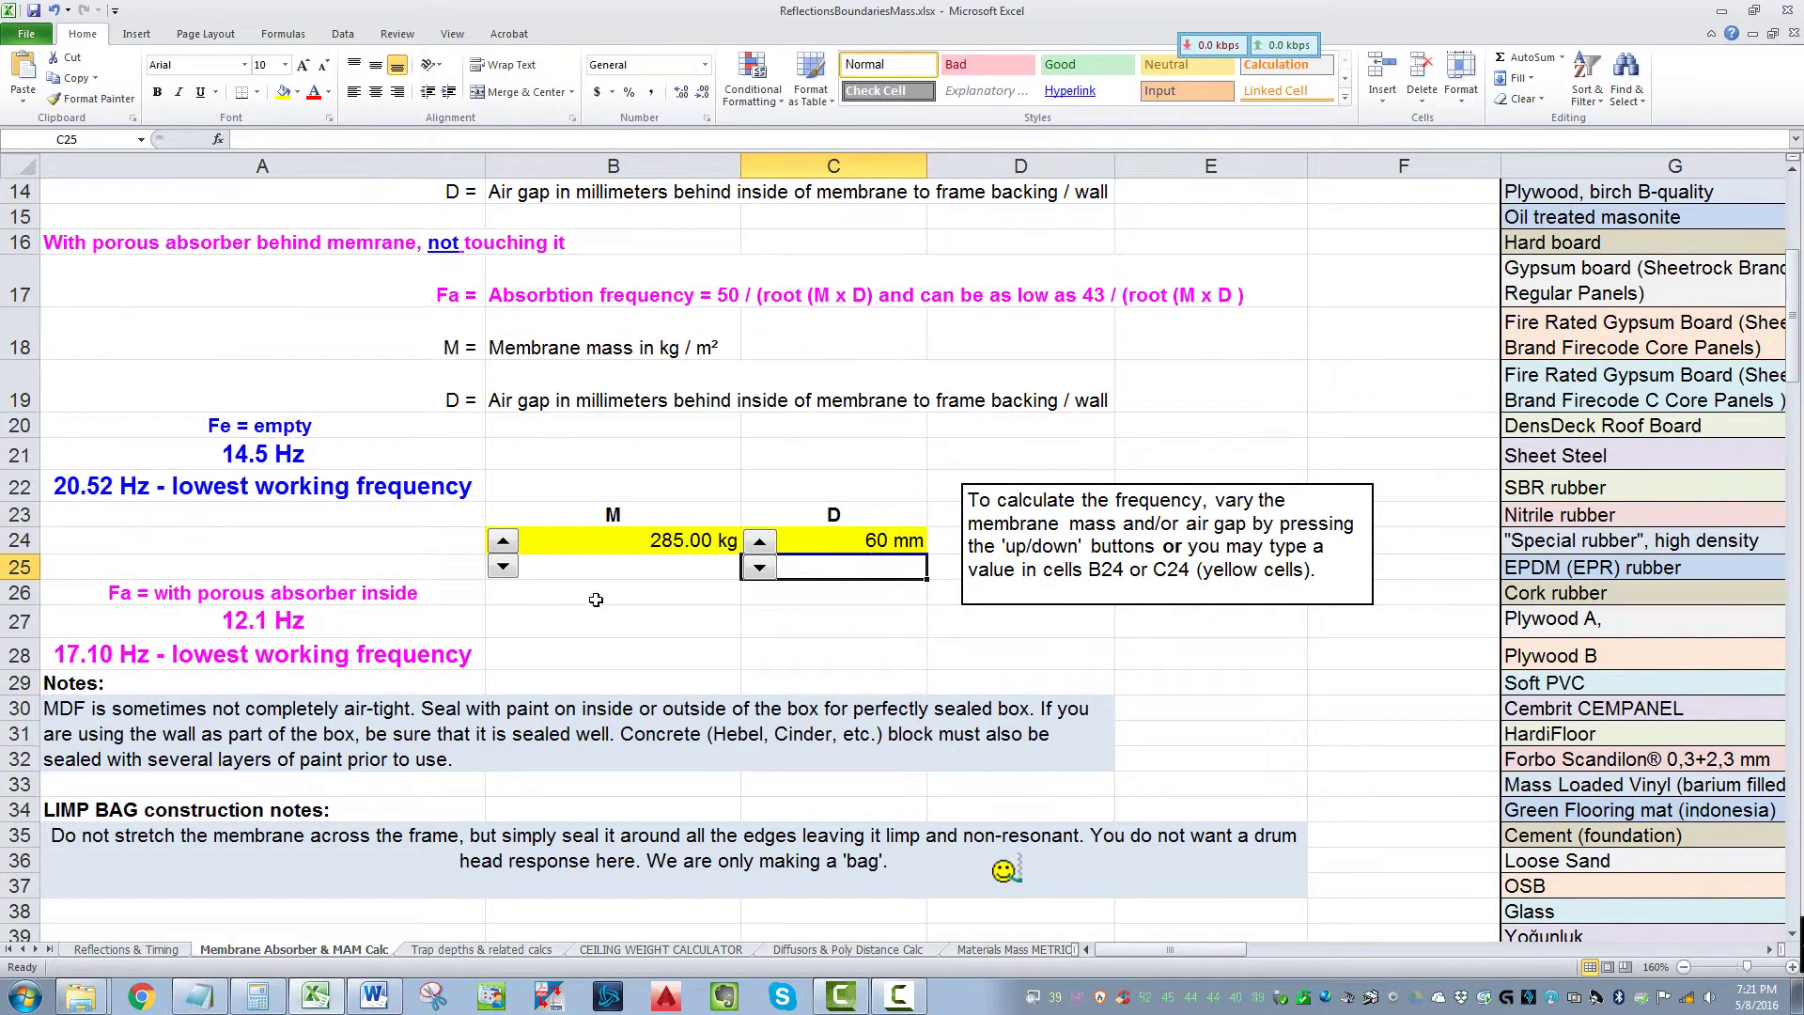
- Inspect the formulas behind the 12.1 Hz, 17.10 Hz and 14.5 Hz results
left_click(247, 622)
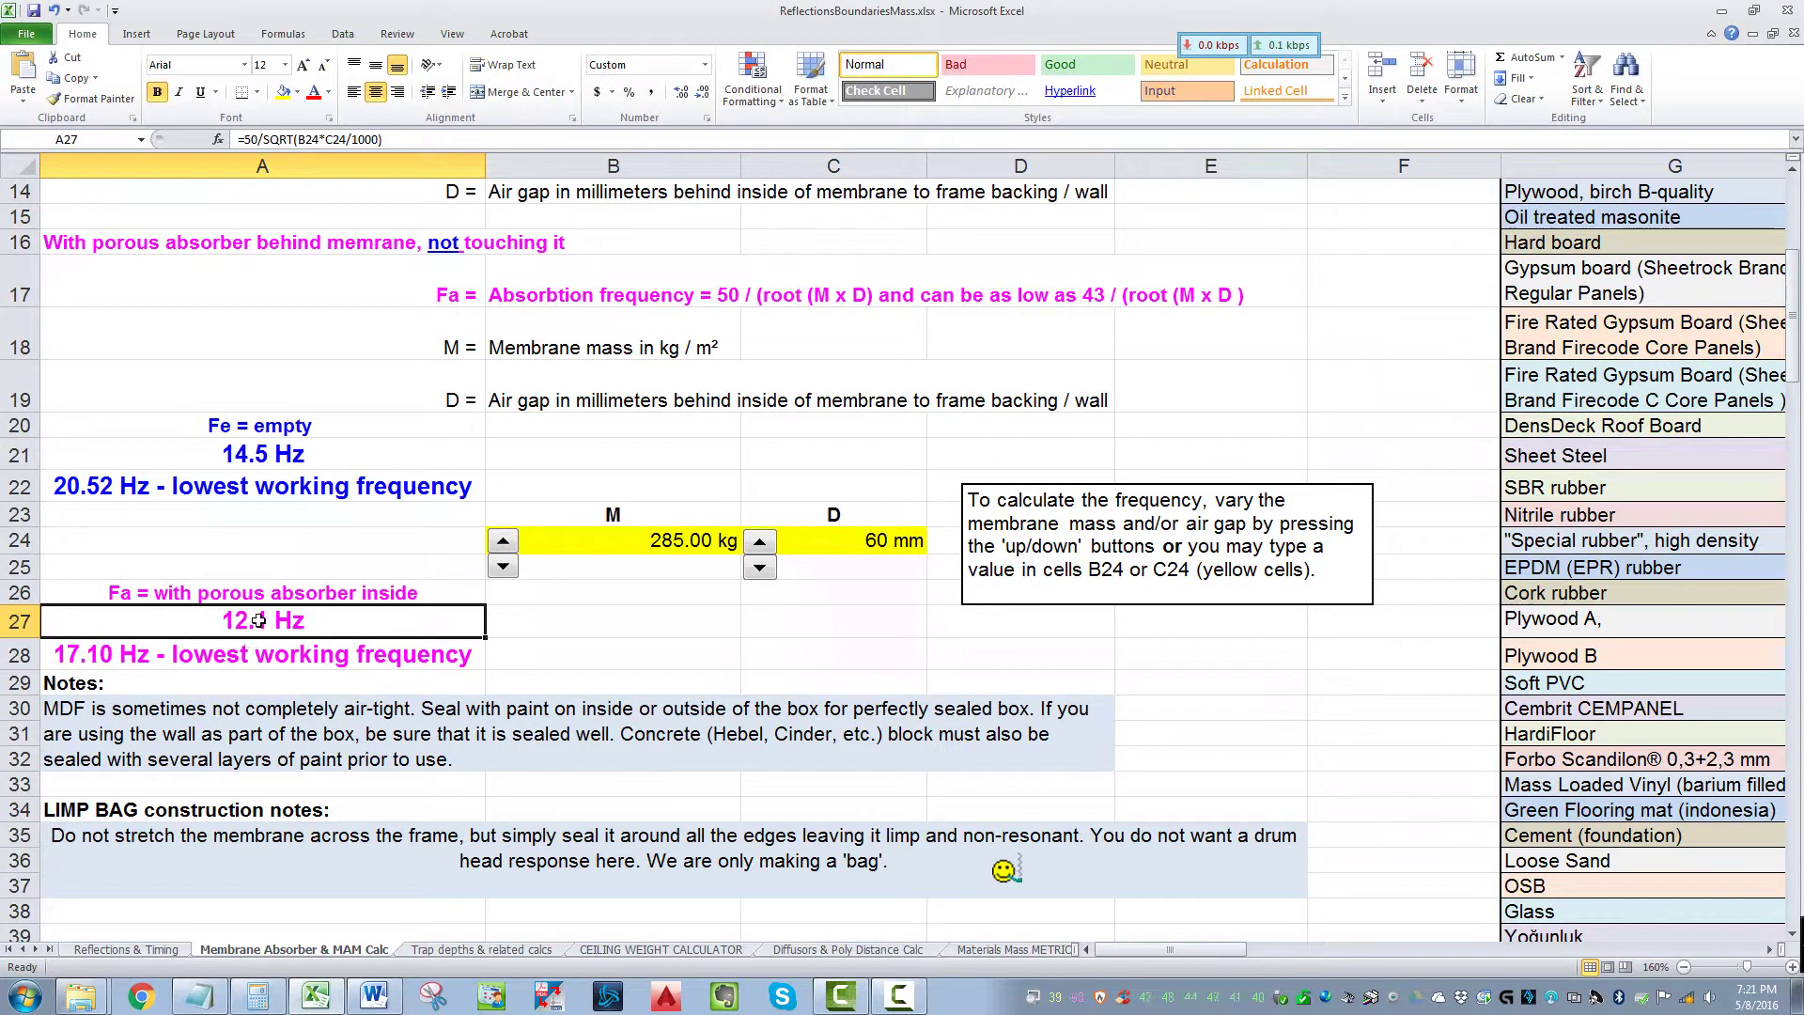
left_click(86, 656)
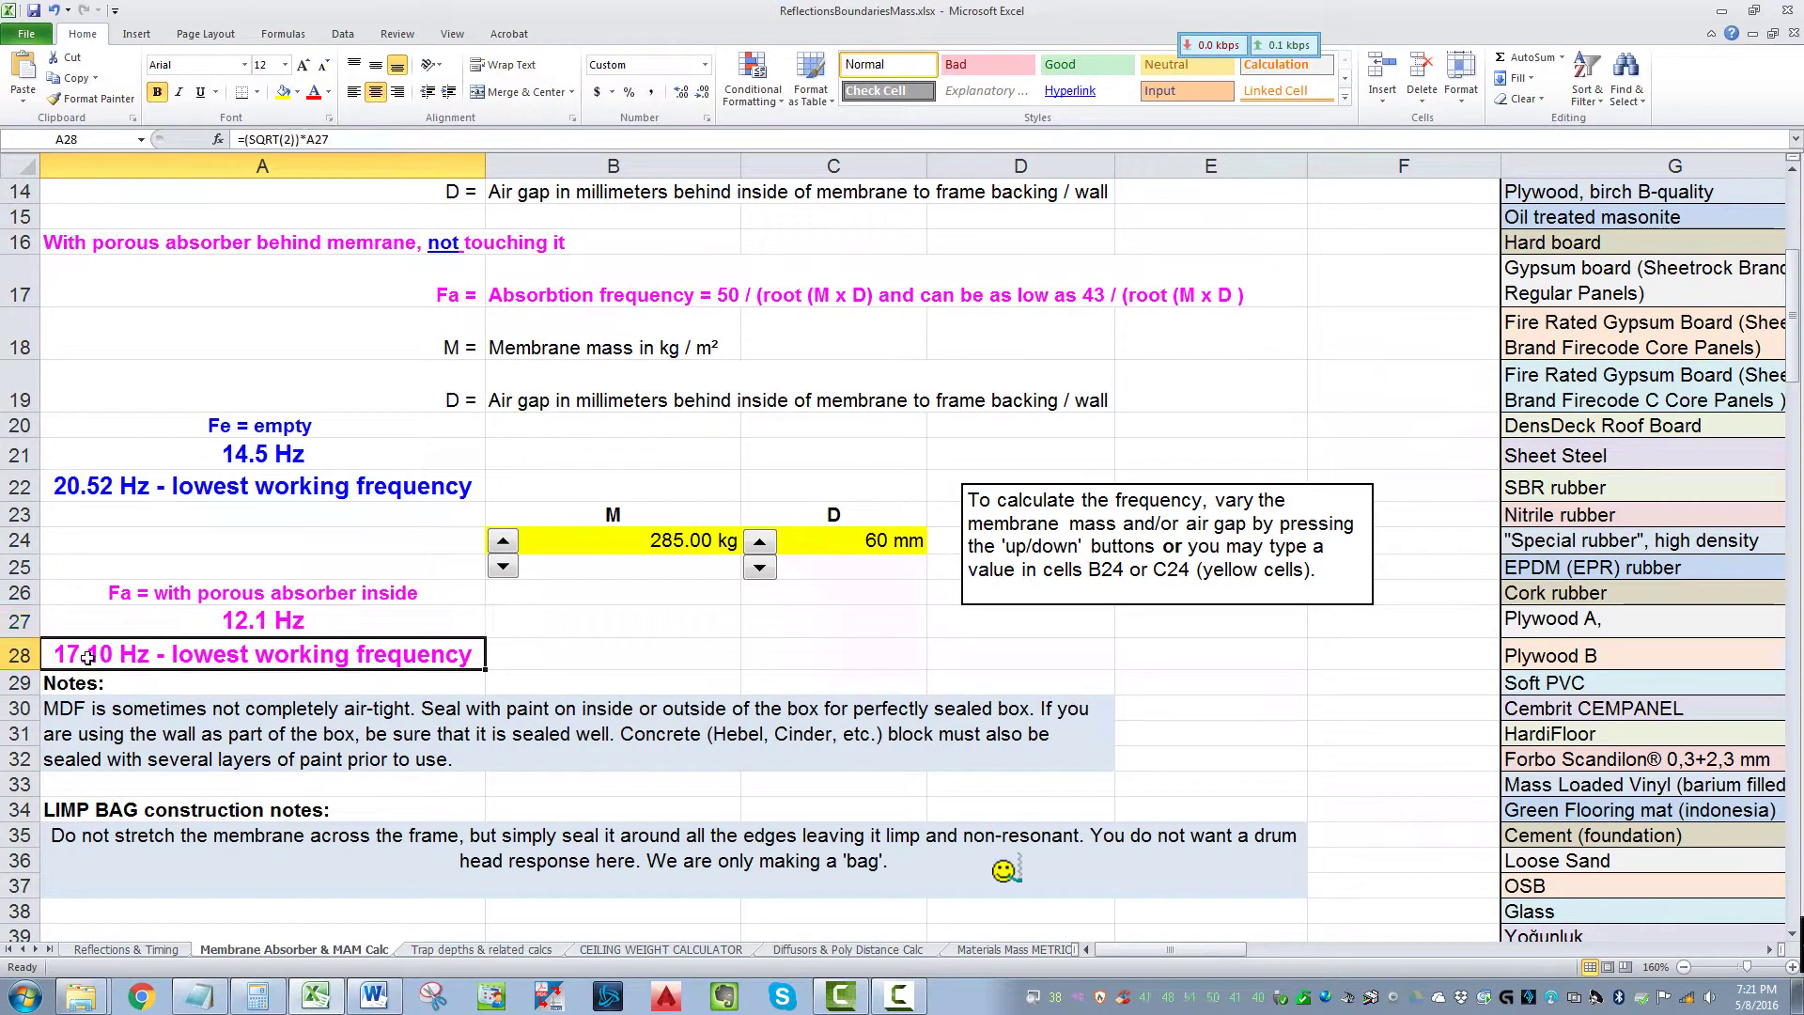
left_click(229, 460)
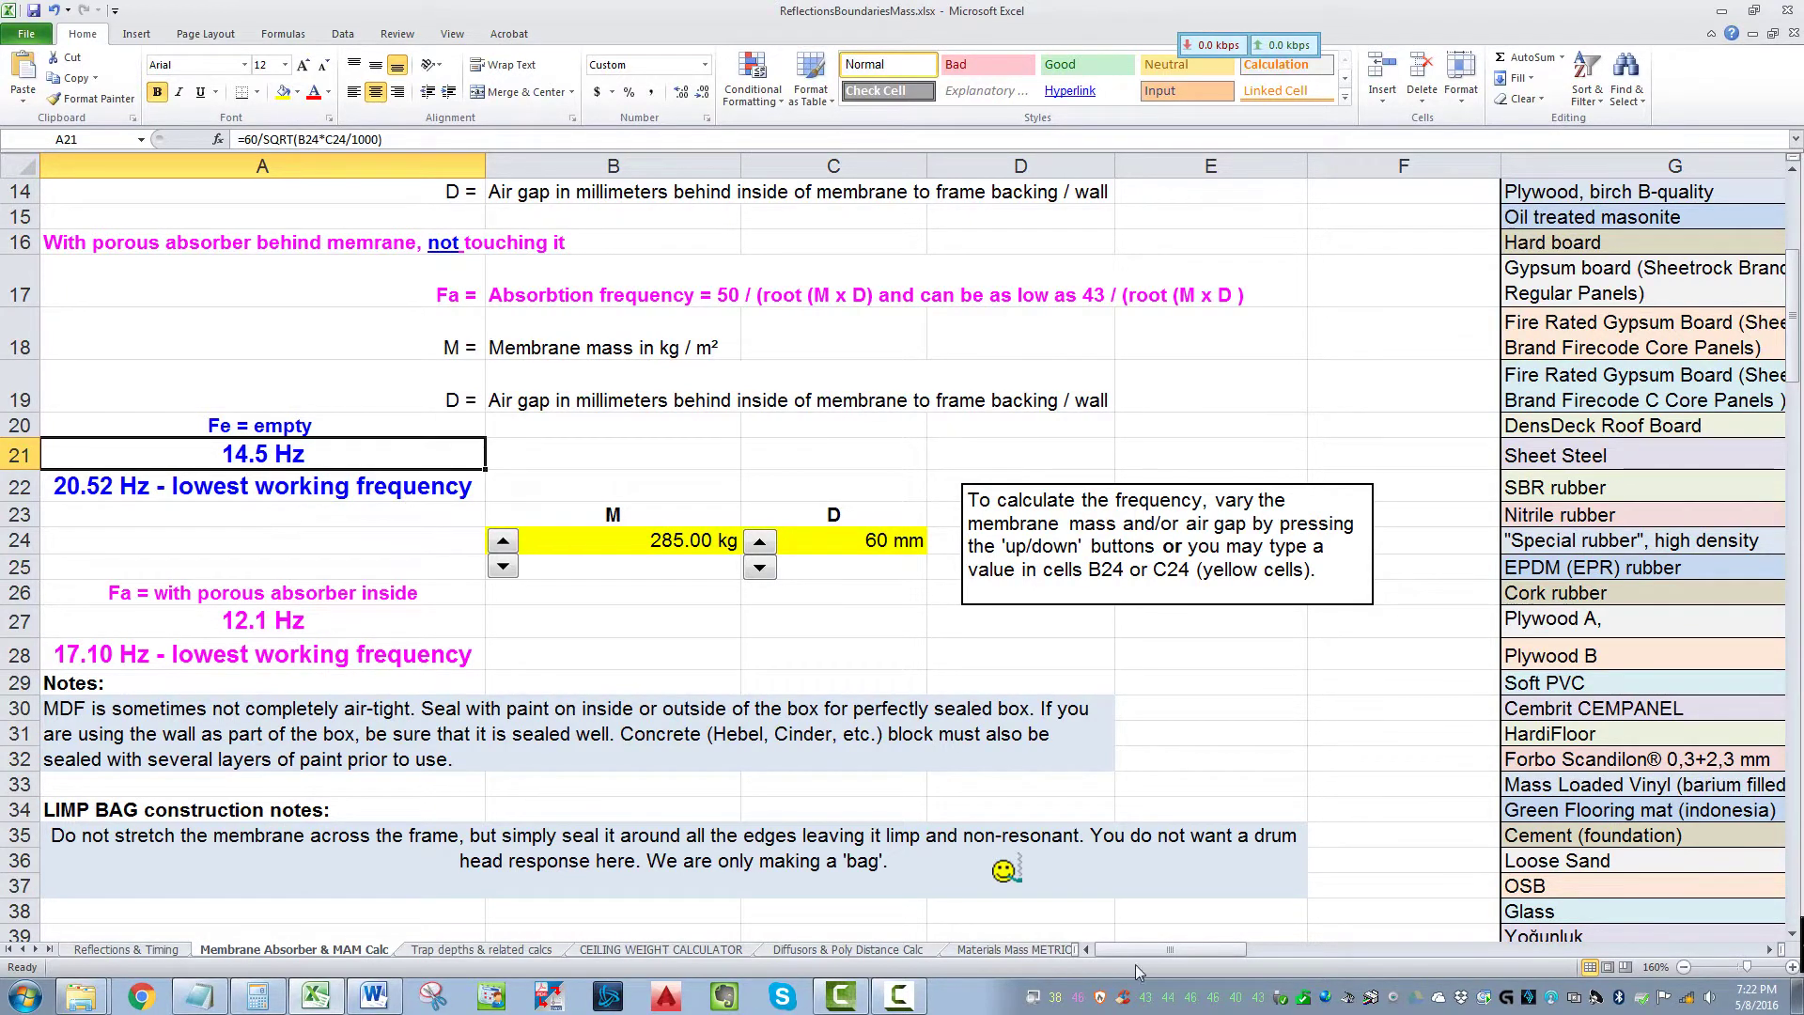
- Set the material thickness in I8 to 48 mm and verify Fire Rated Gypsum Board reads 32.45 kg/m²
left_click_drag(1176, 950, 1230, 963)
scroll(304, 787, "up", 4)
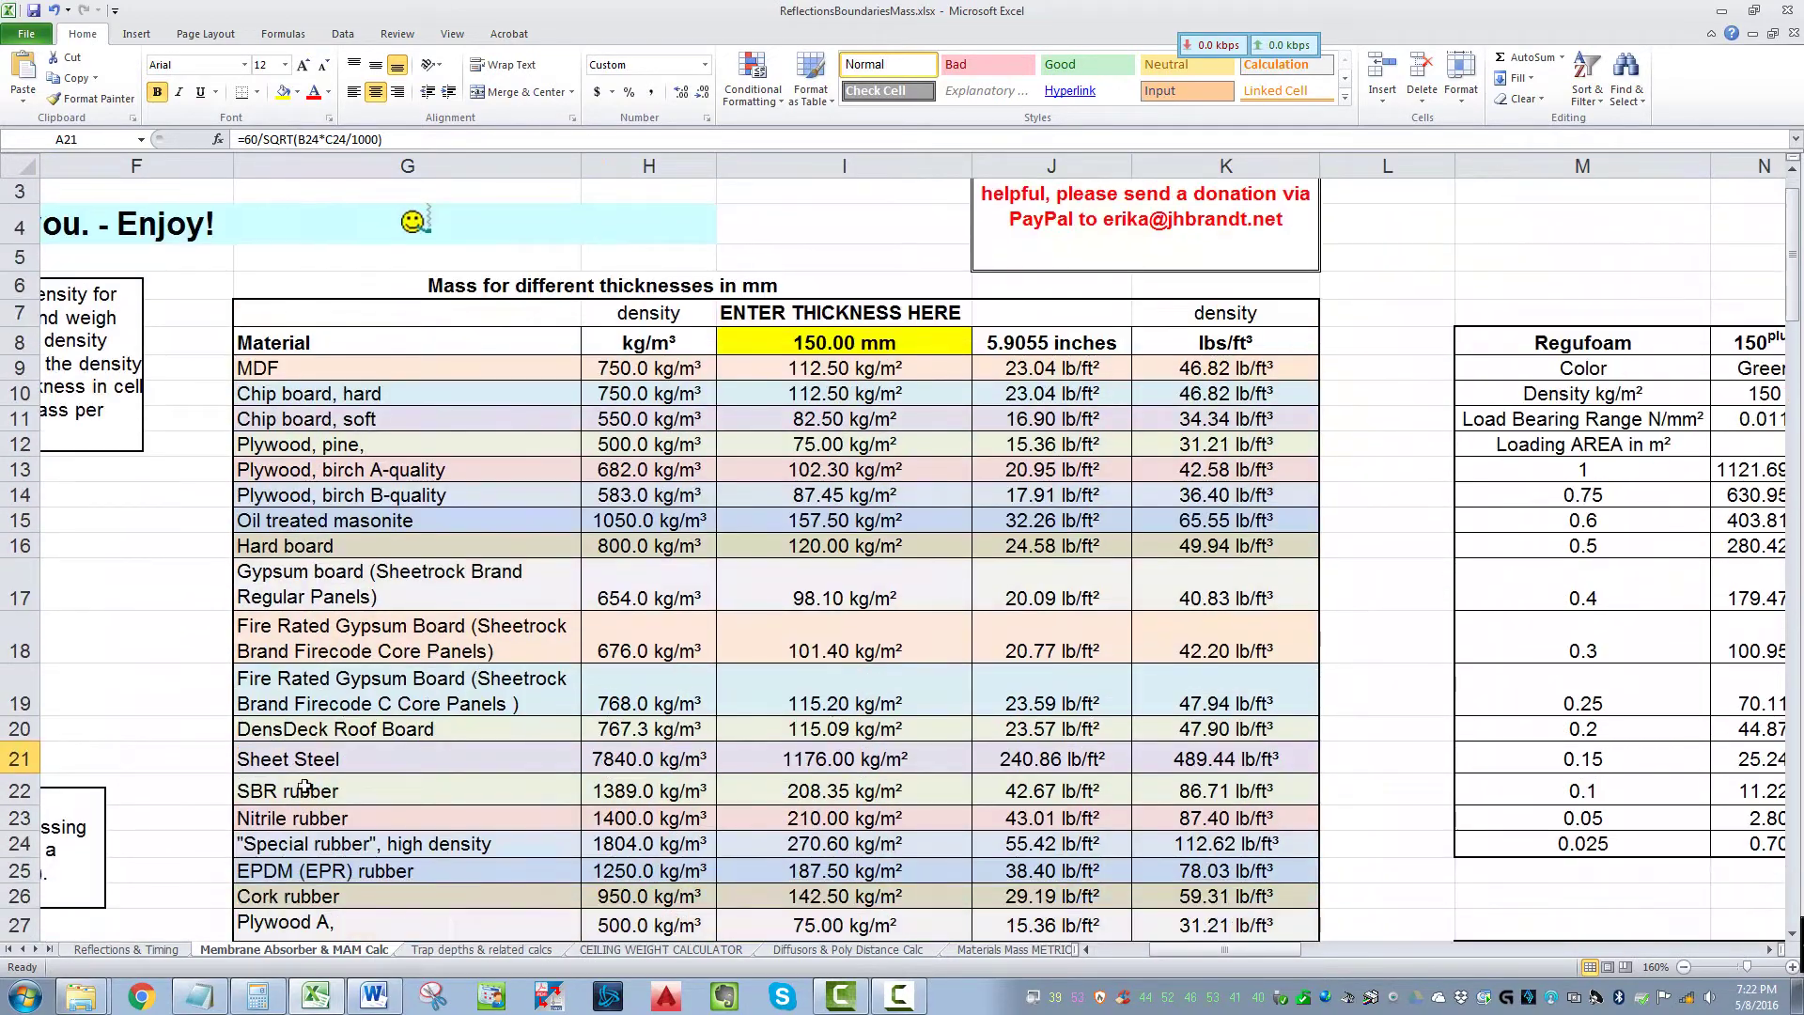
left_click(381, 630)
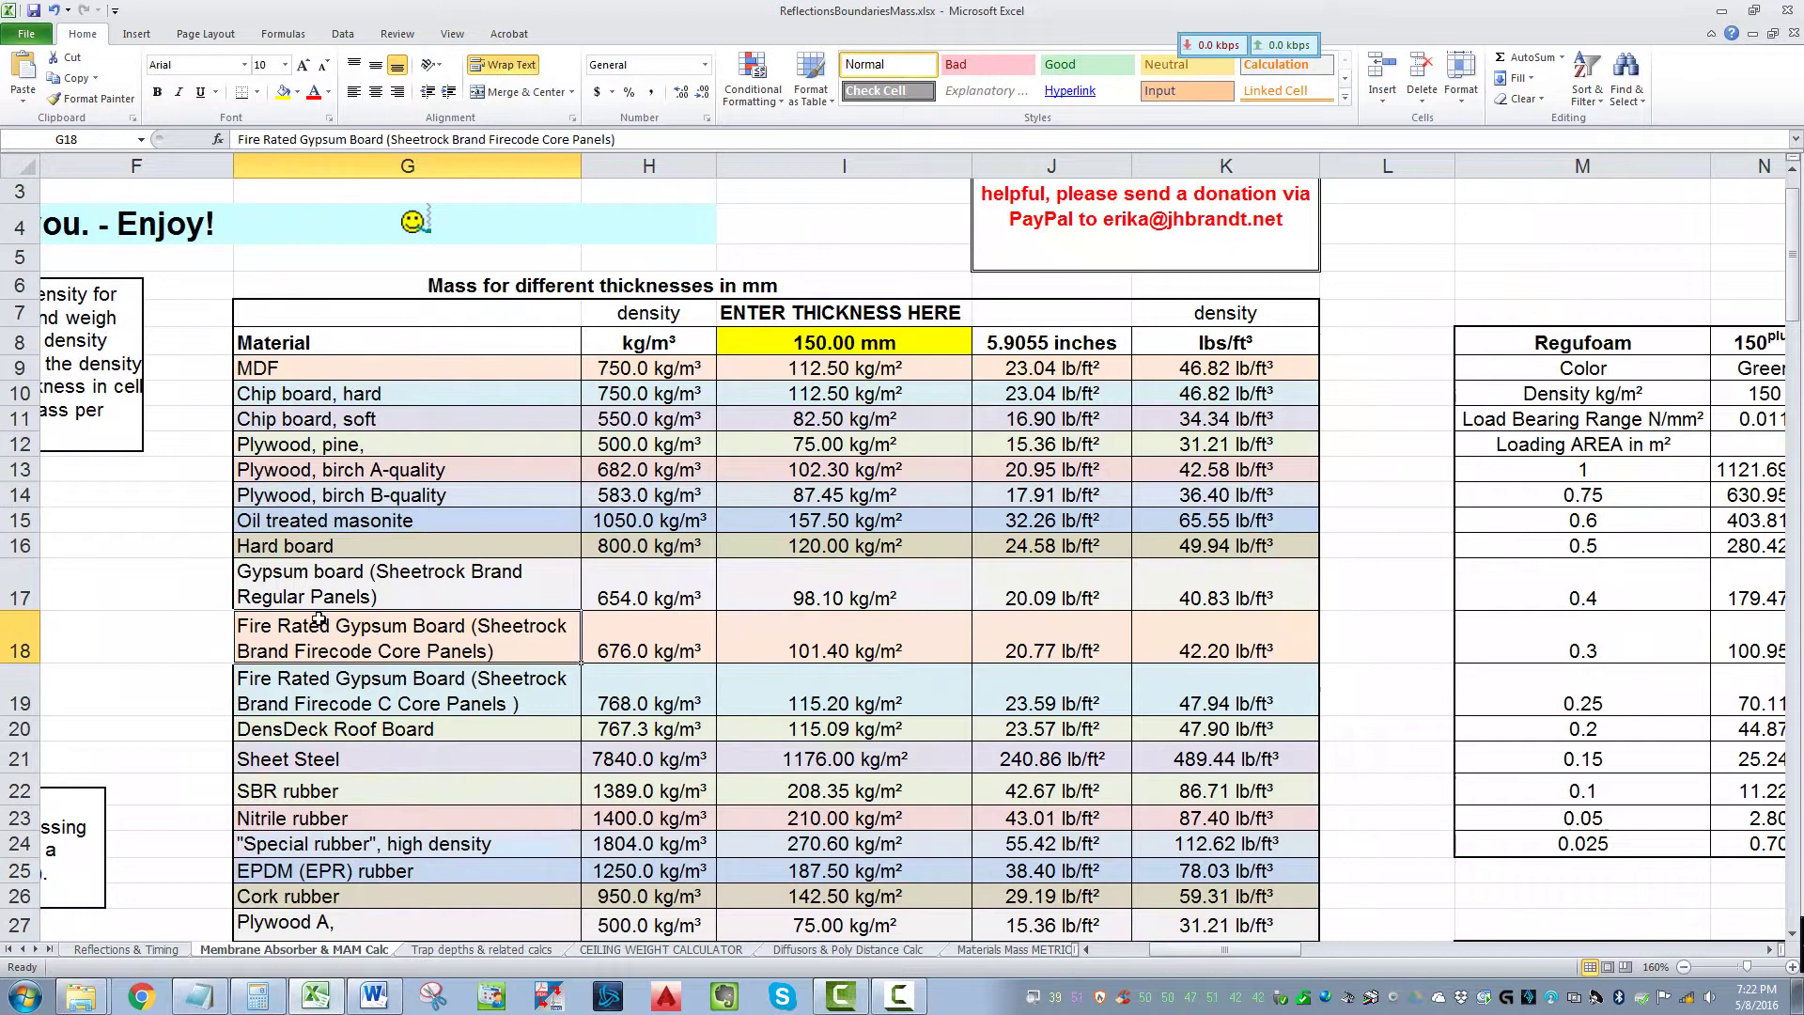
left_click(873, 342)
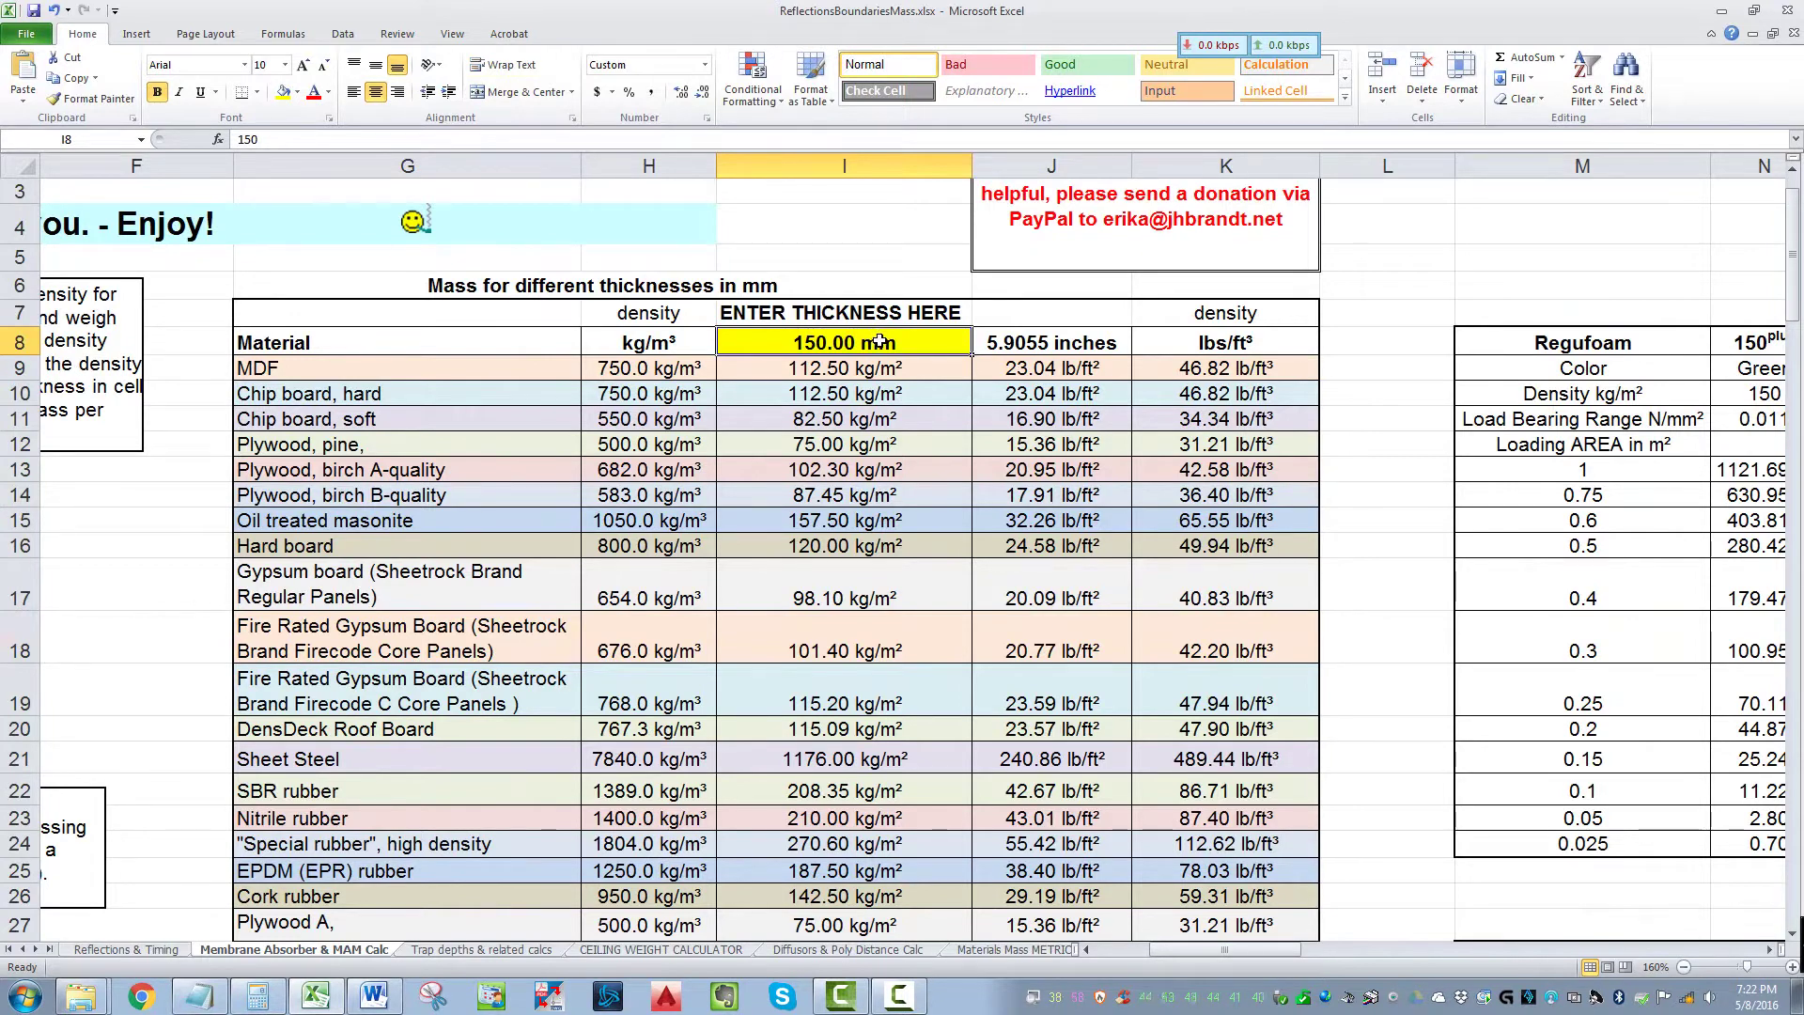
type("48")
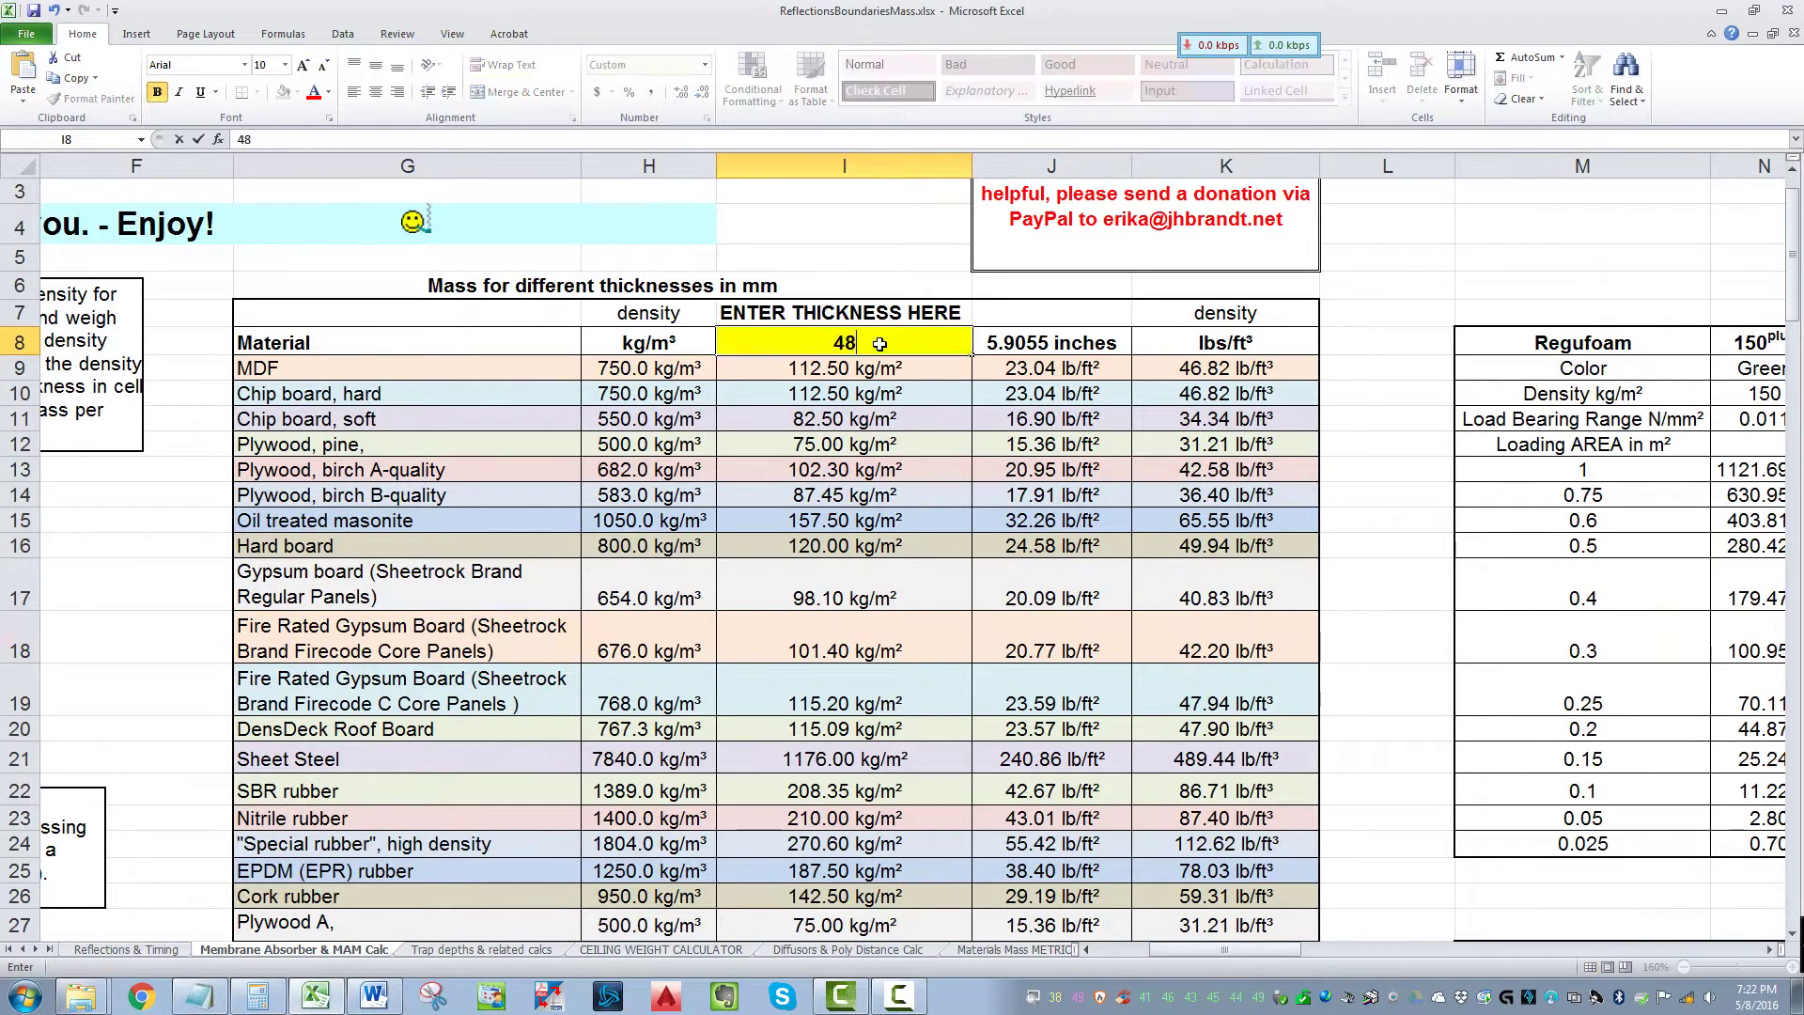
key("Return")
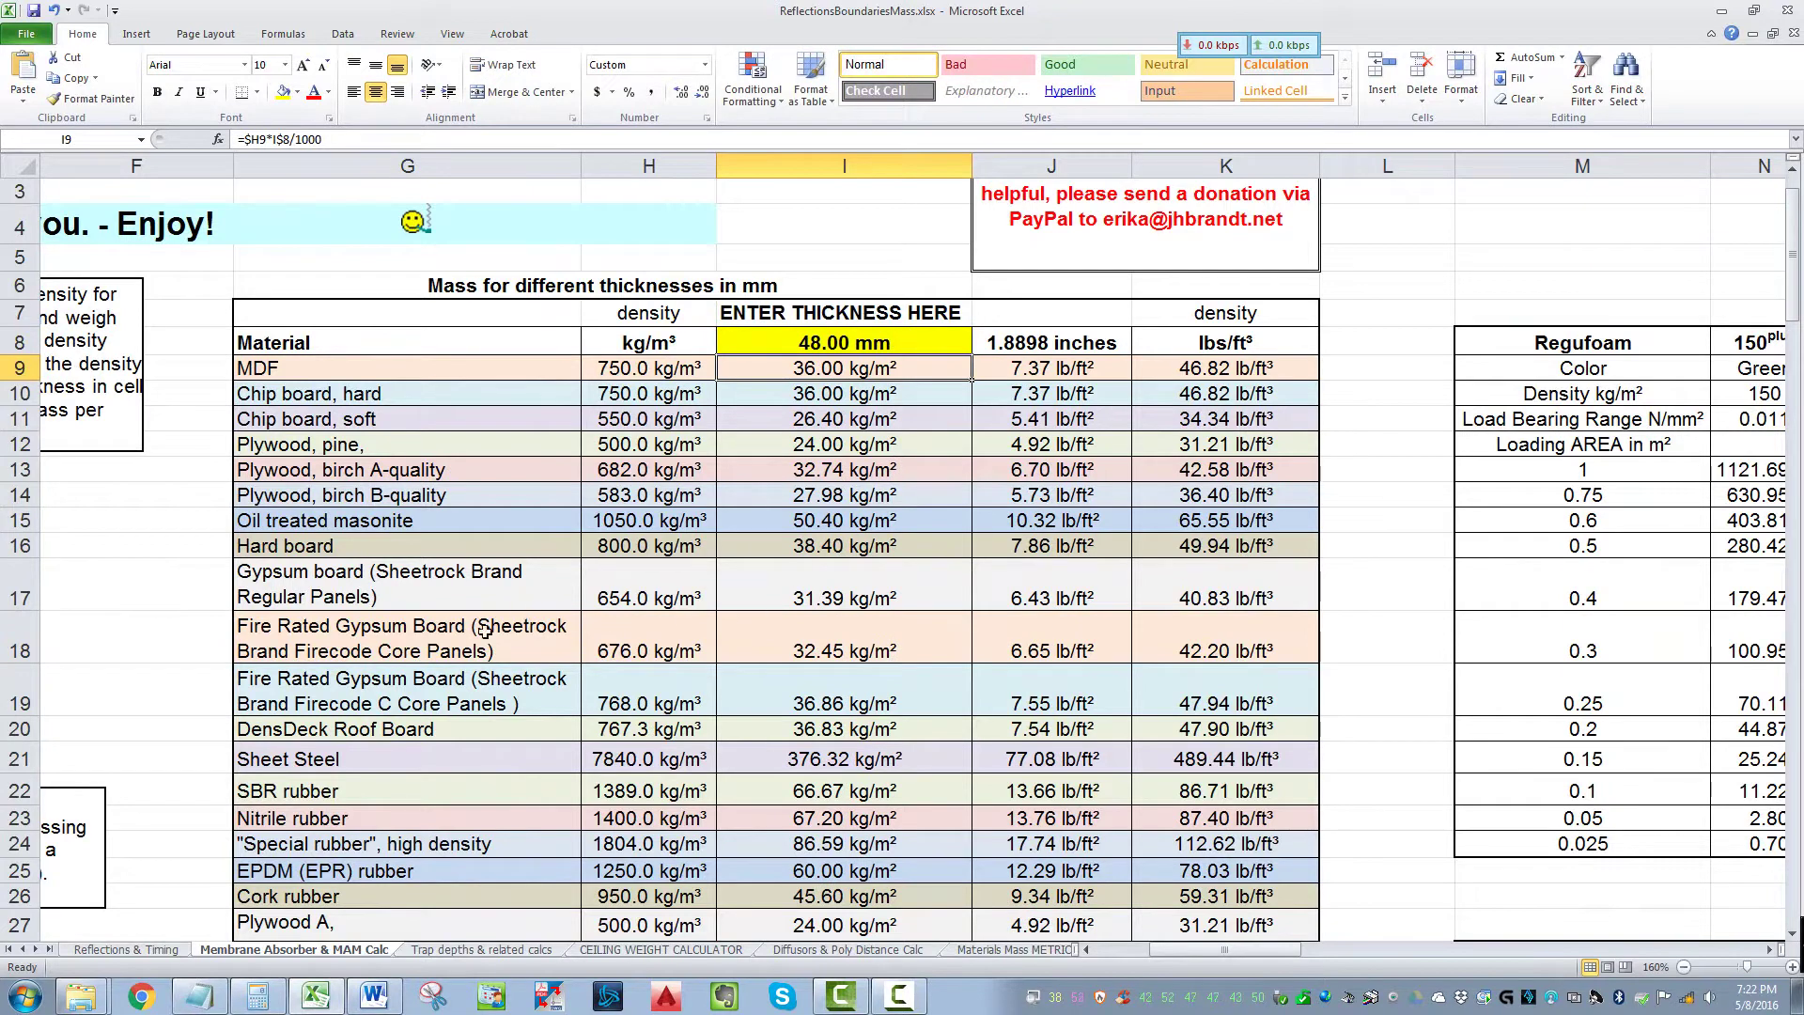
left_click(825, 646)
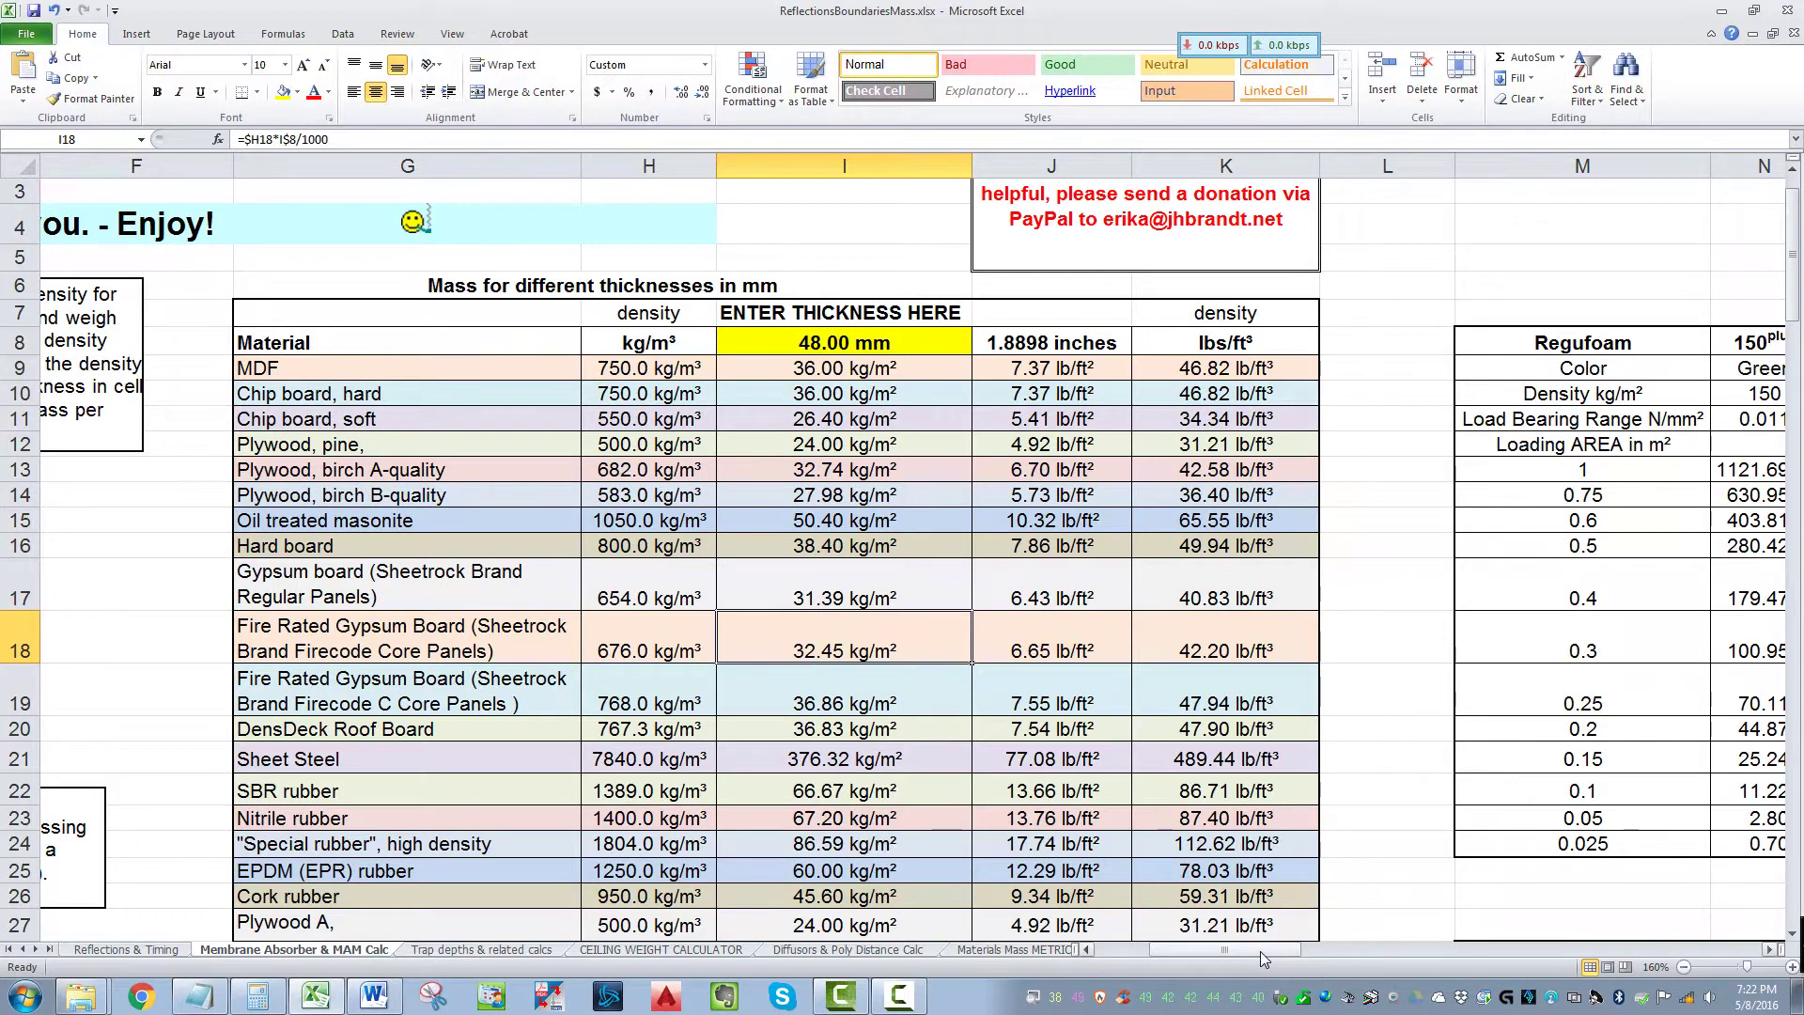
left_click_drag(1259, 951, 1205, 950)
- Enter 32.45 kg as membrane mass M in B24, giving 43.0 Hz empty and 35.8 Hz with absorber
left_click(663, 846)
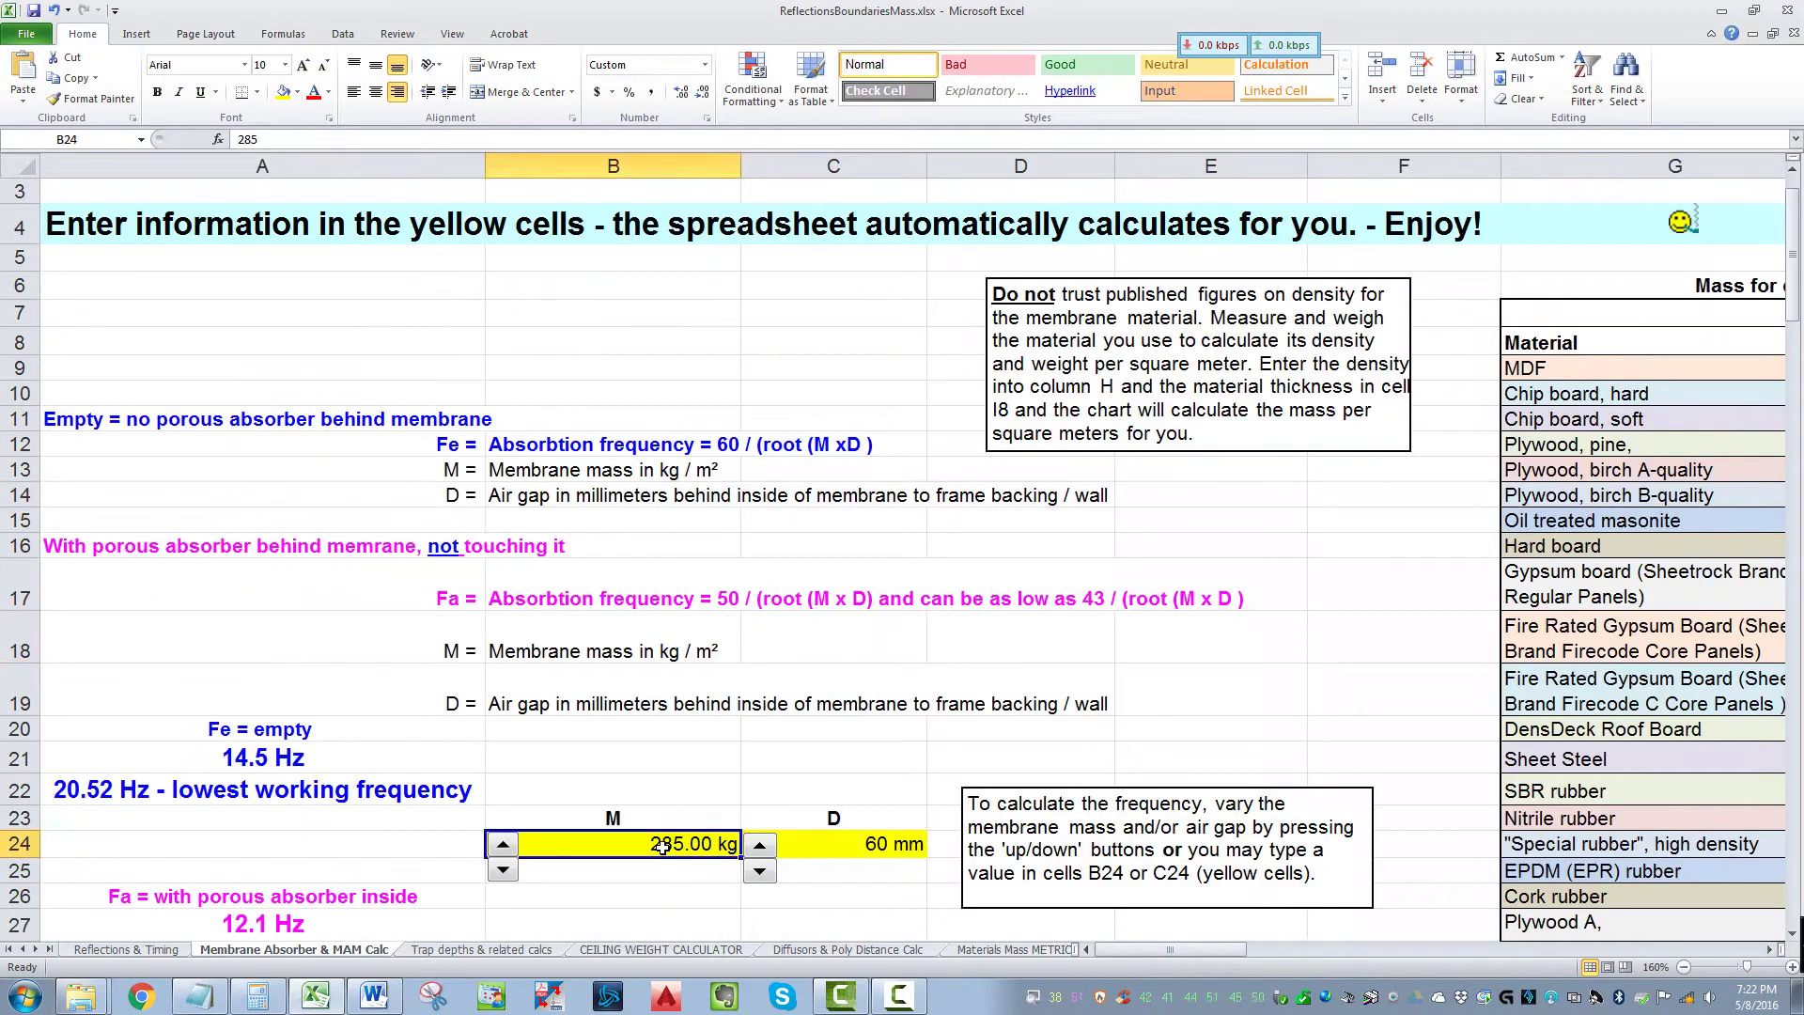
type("32.45")
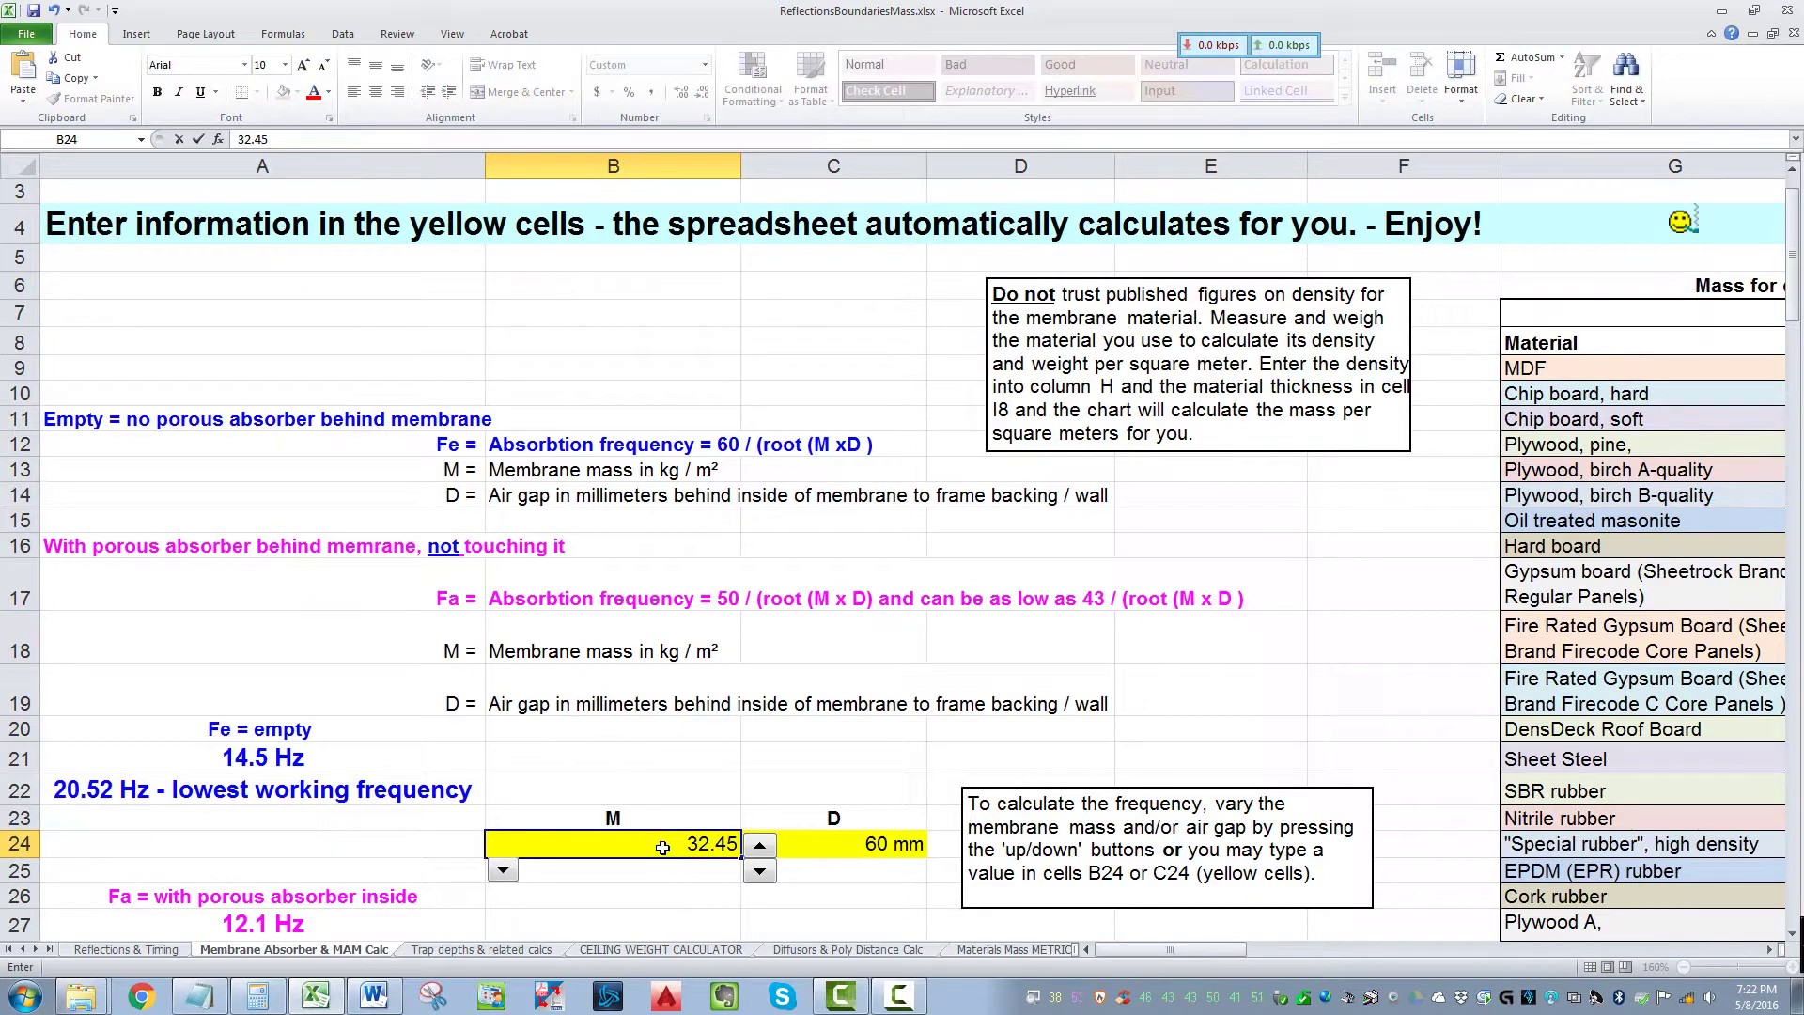
key("Return")
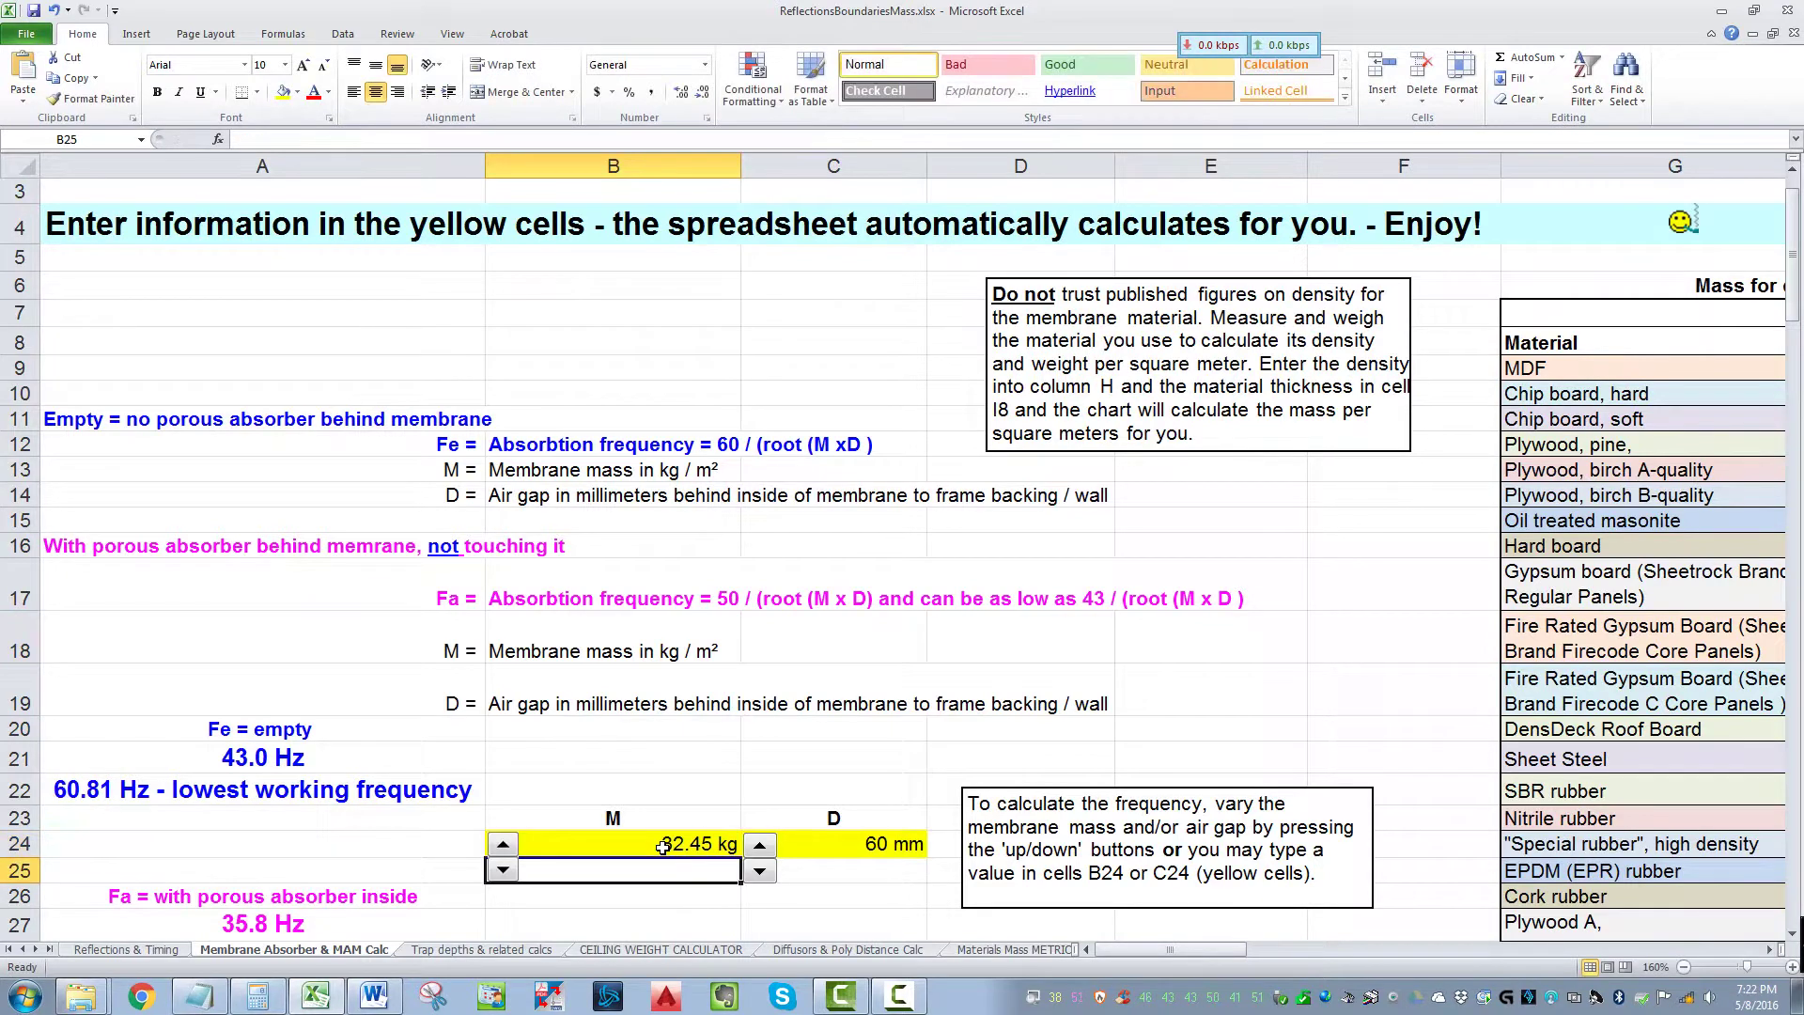
left_click(882, 842)
scroll(882, 837, "down", 2)
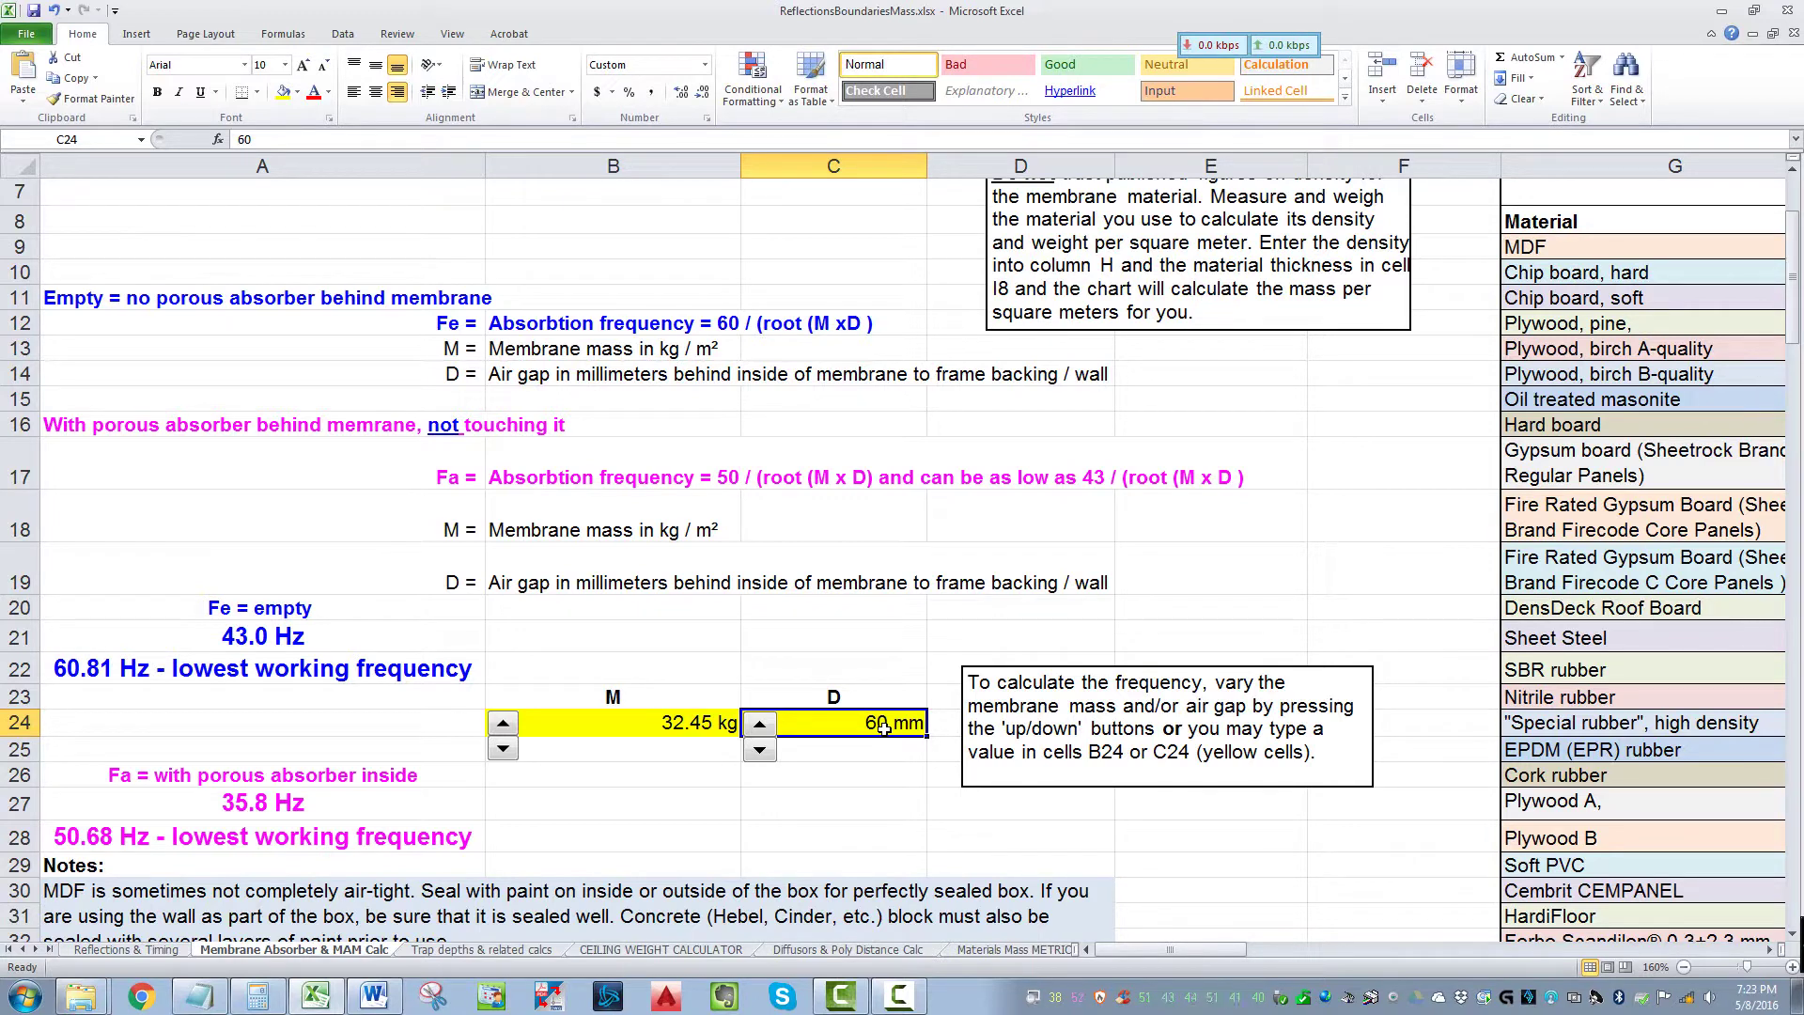
- Compute 13 × 41.4 in Windows Calculator
left_click(276, 992)
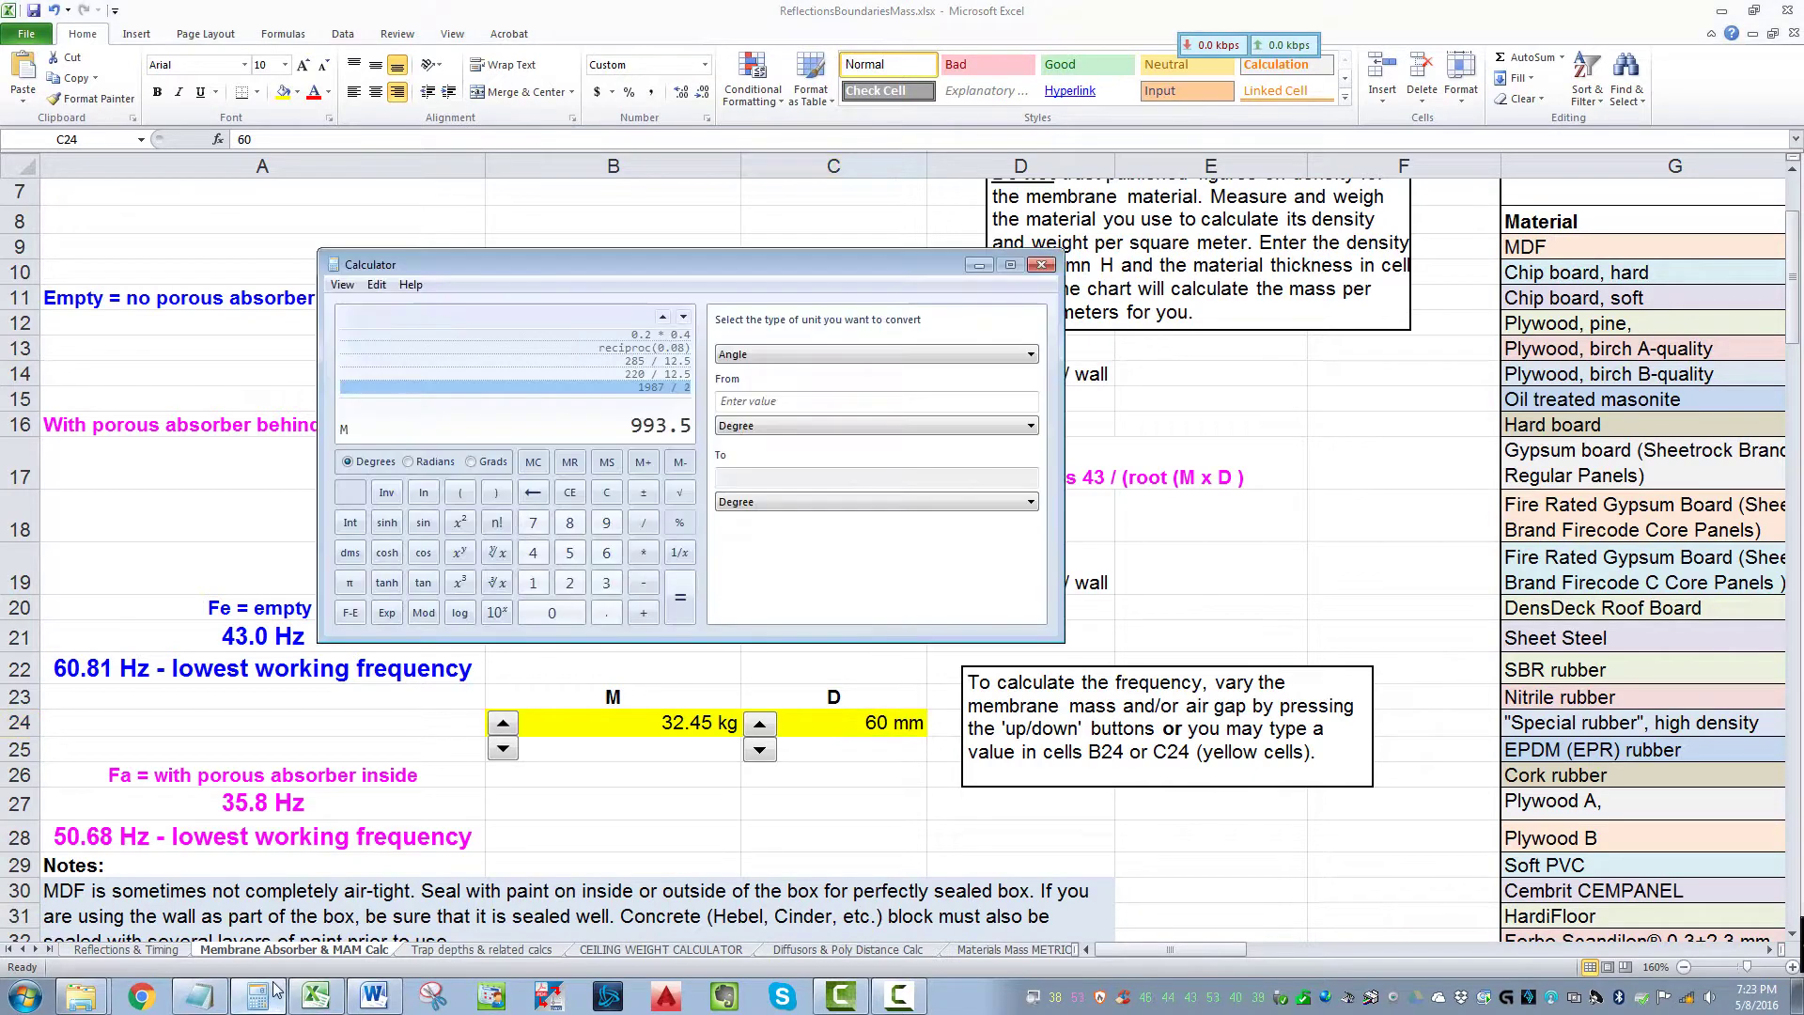
left_click(613, 493)
type("13*41.4")
key("Return")
- Set the air gap D to 330 mm and check the 15.3 Hz absorber result formula
left_click(852, 746)
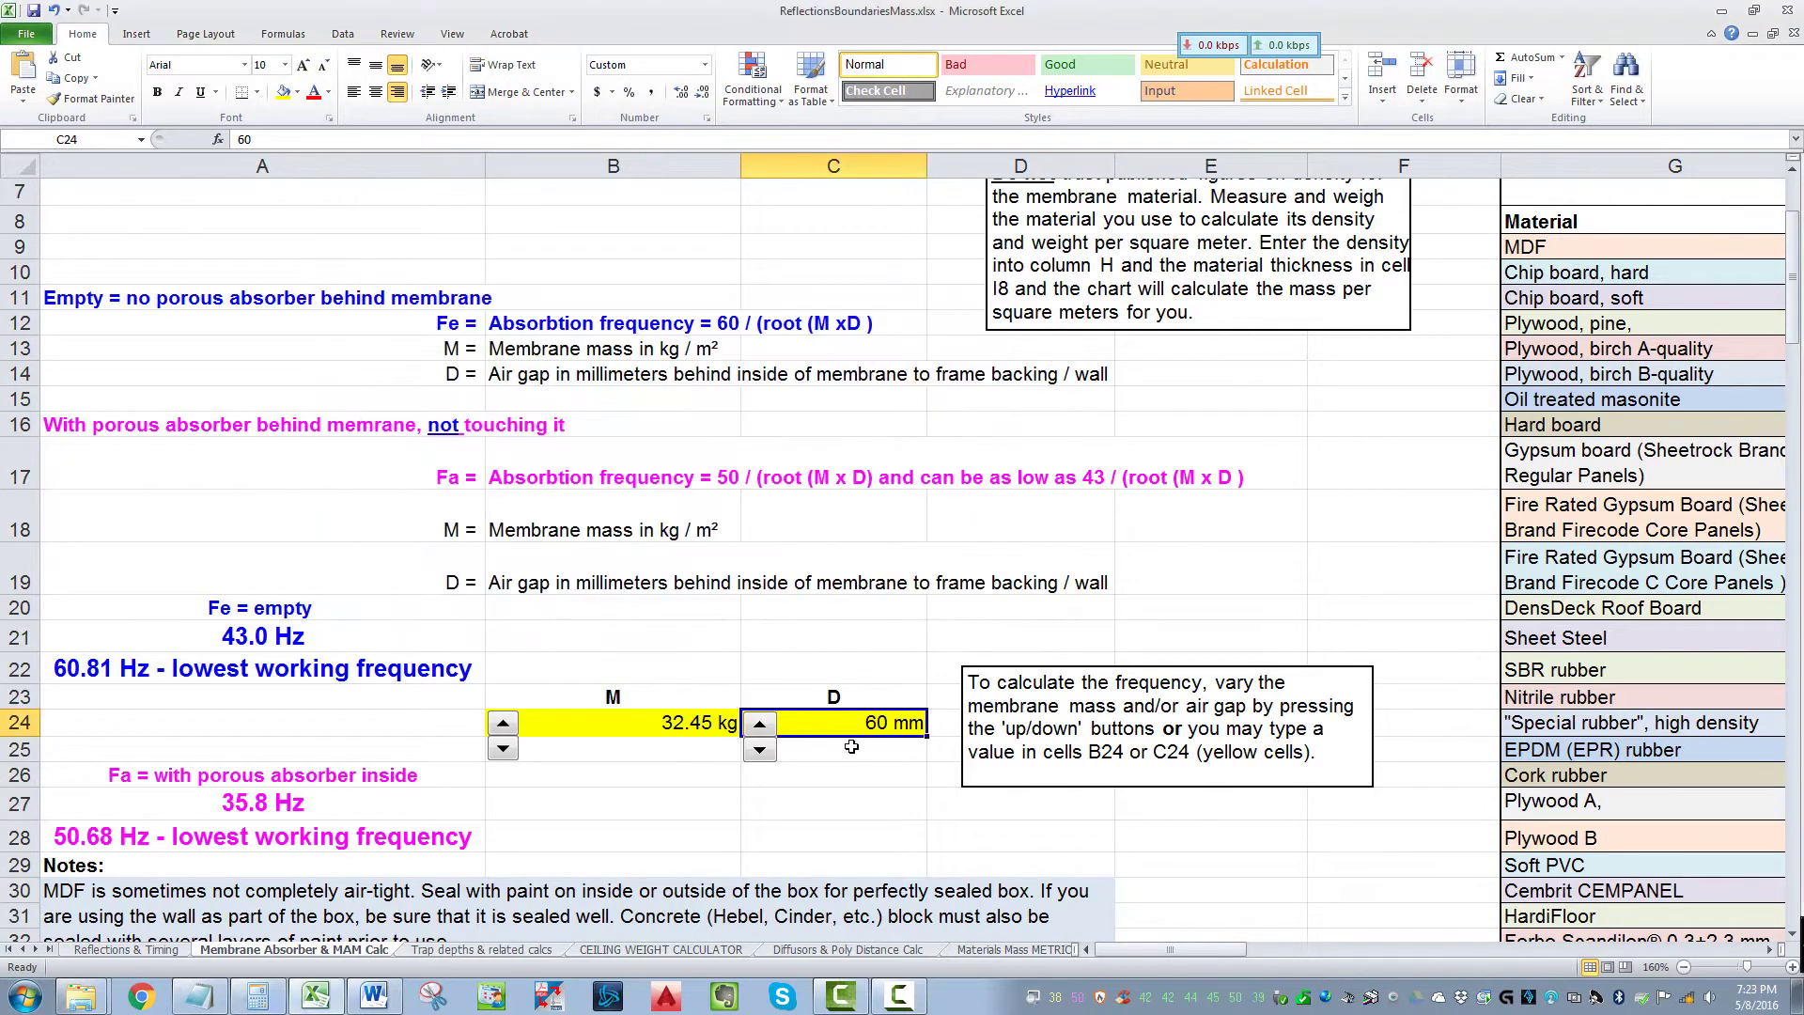
type("33")
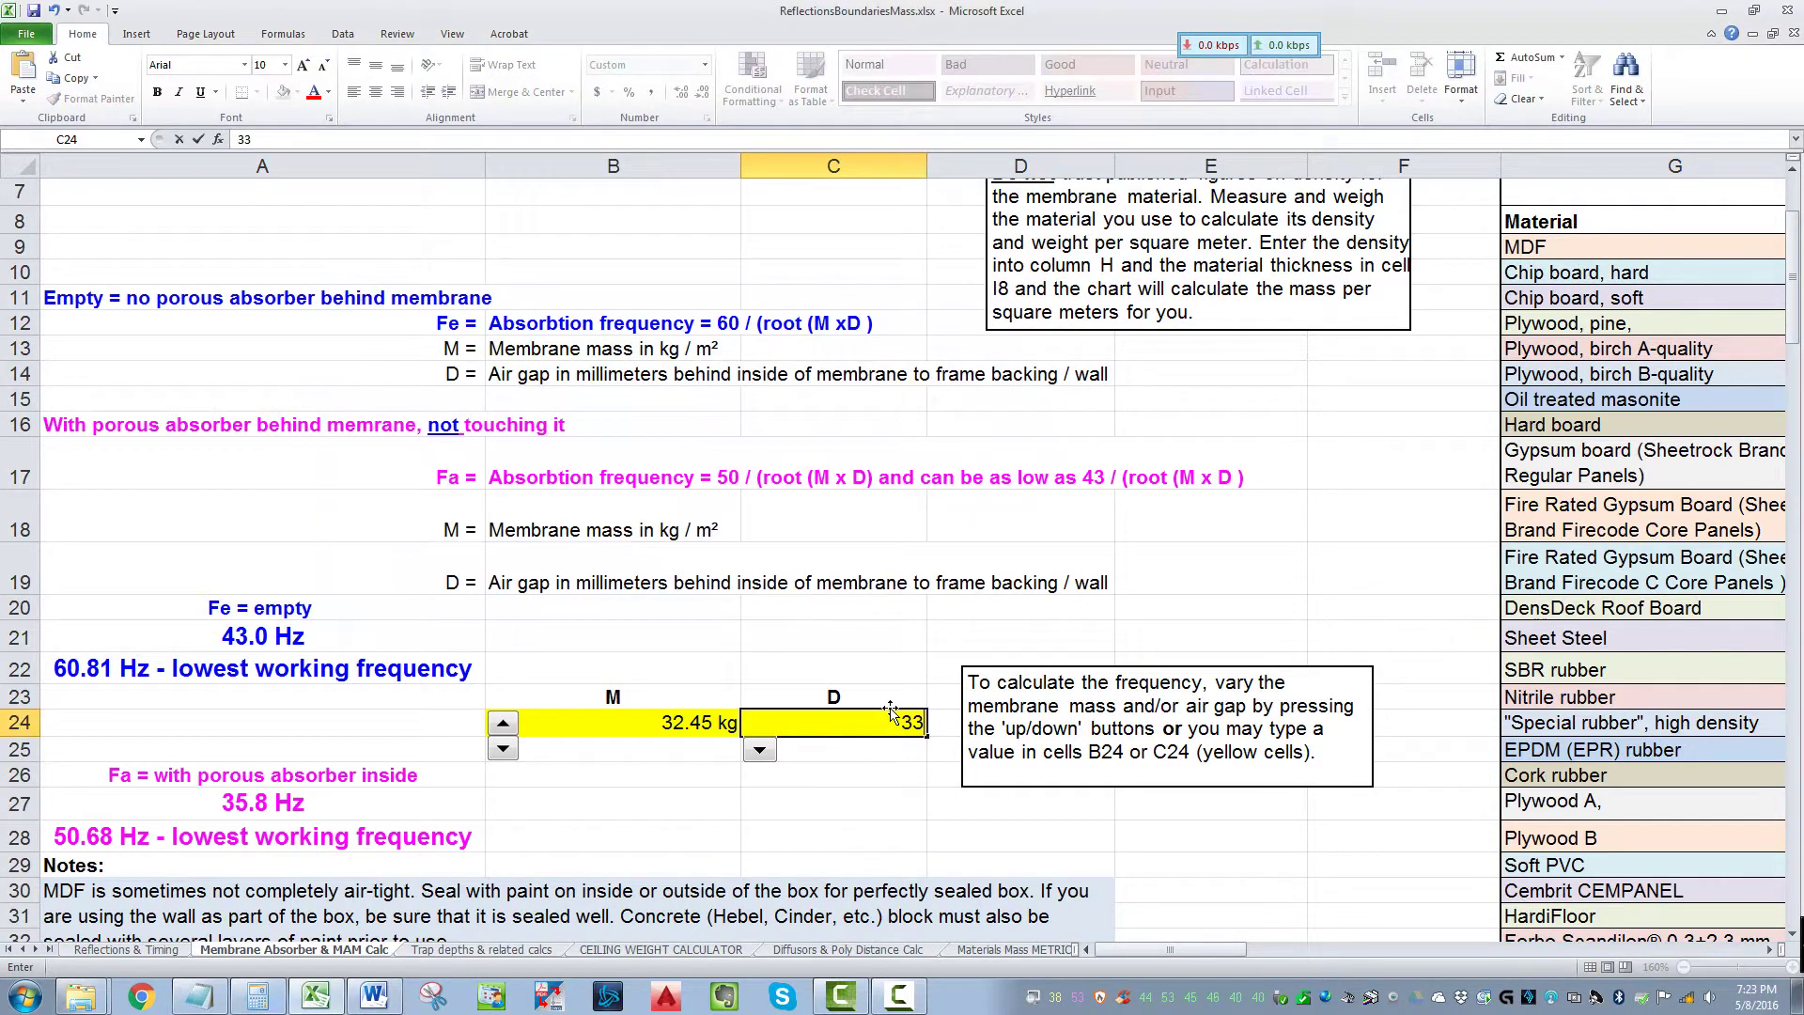
type("0")
key("Return")
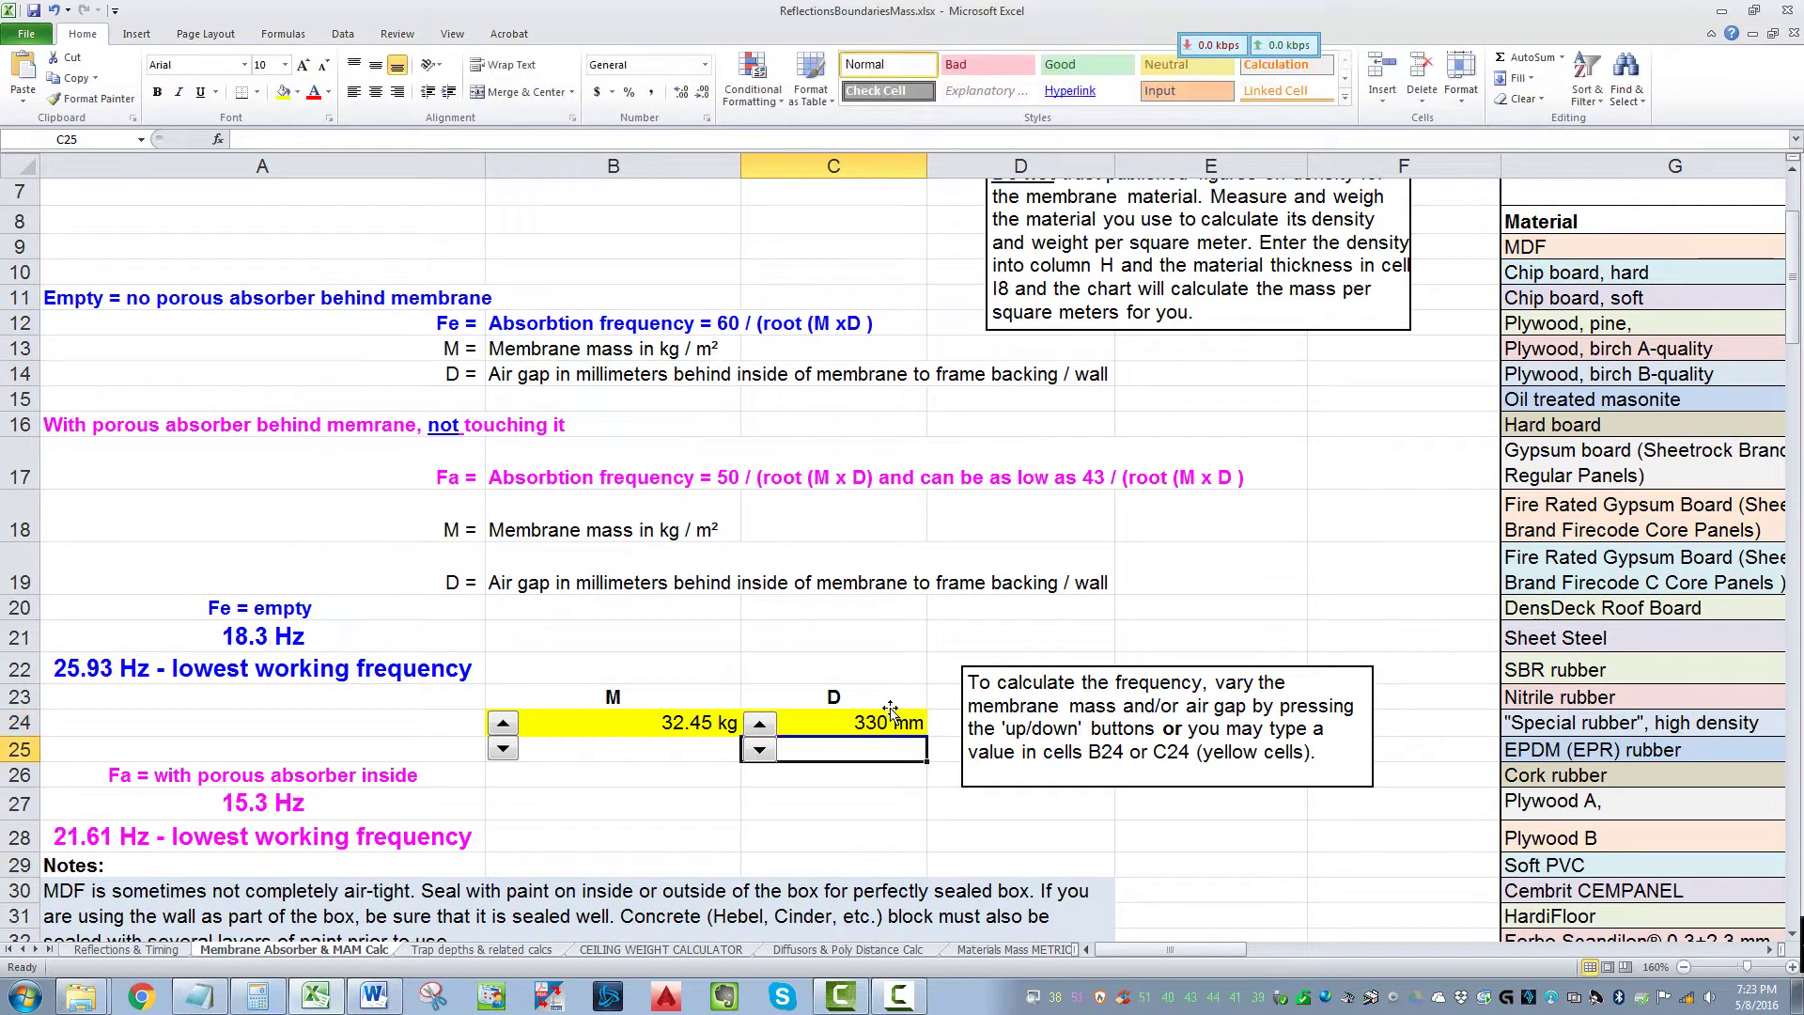
left_click(273, 802)
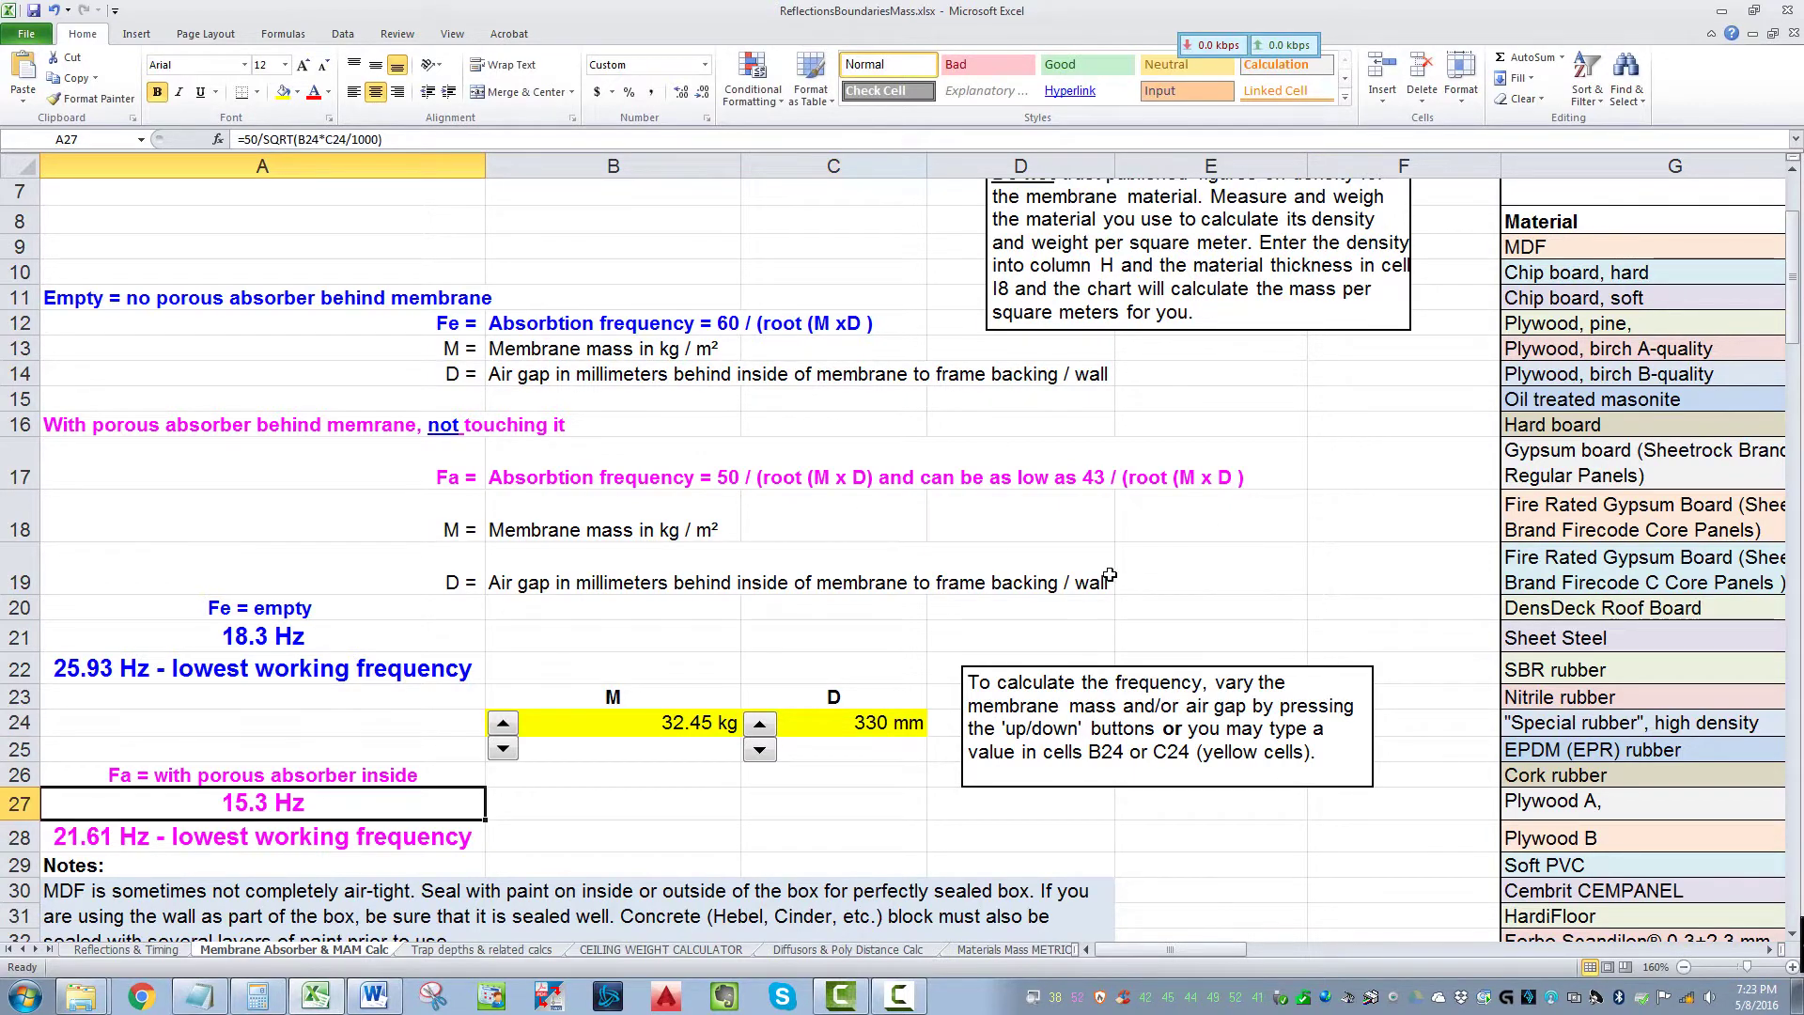
left_click(395, 844)
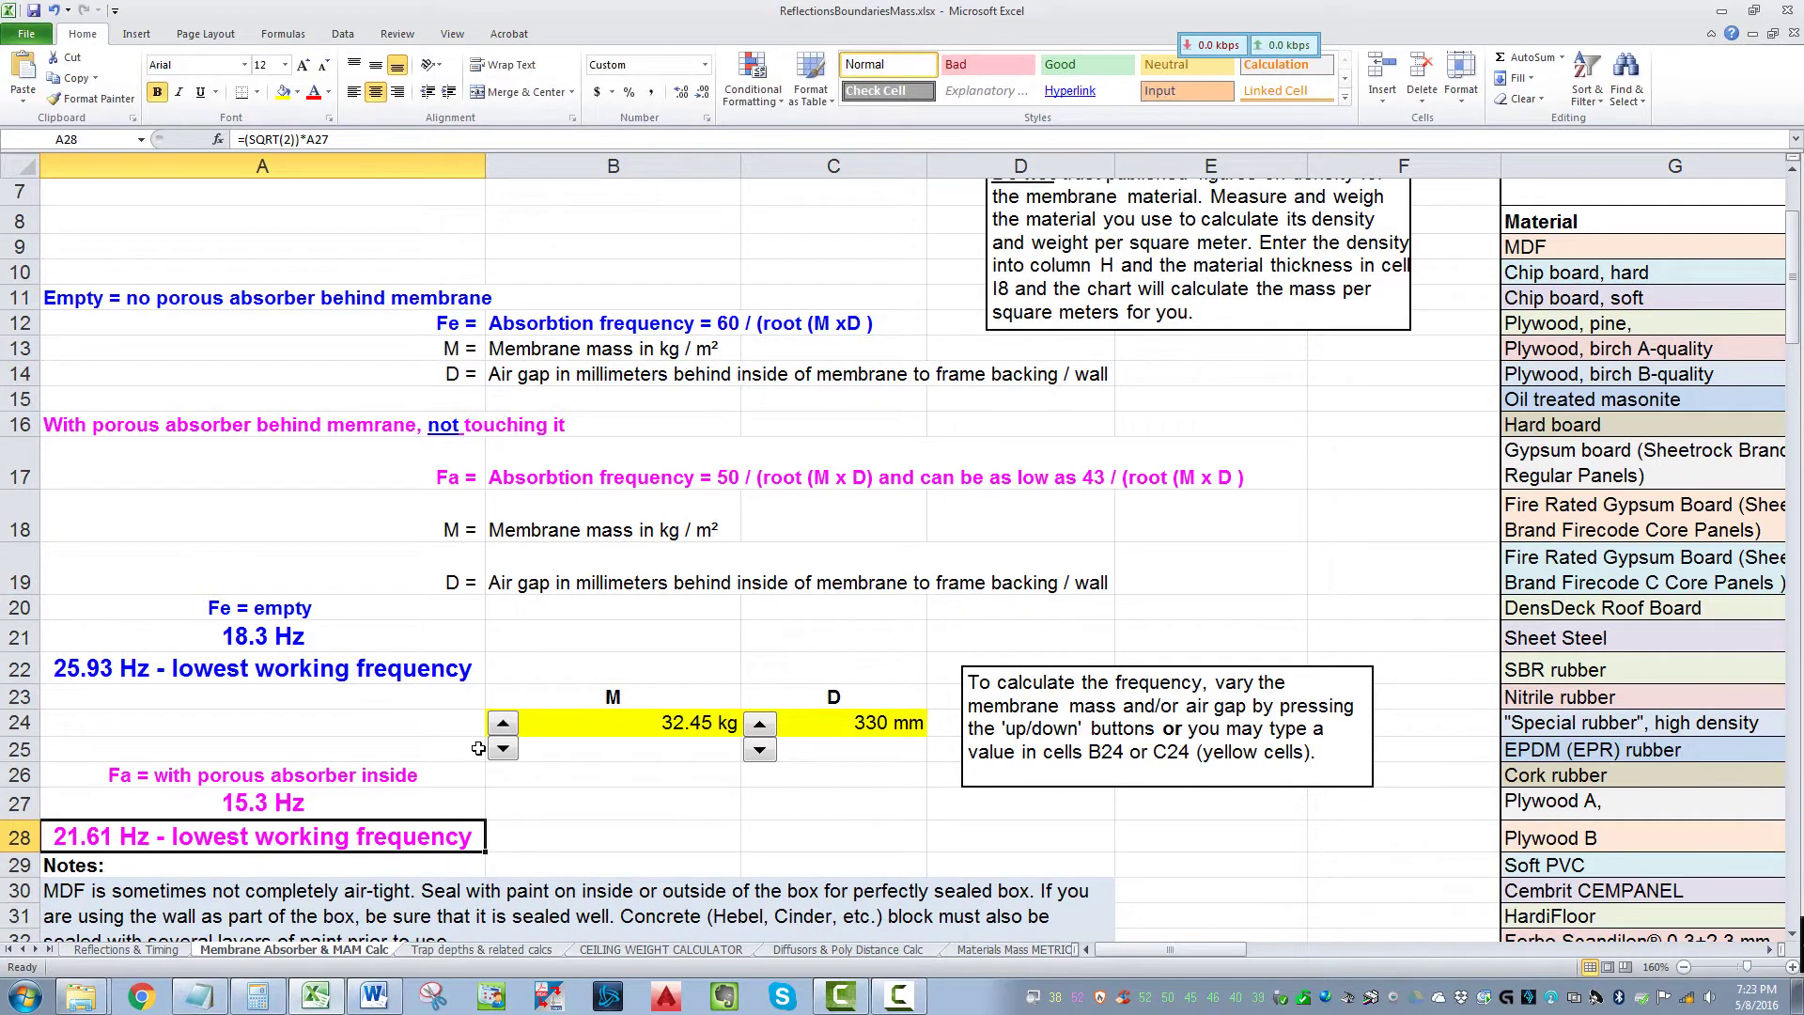
scroll(317, 576, "down", 2)
scroll(869, 571, "up", 1)
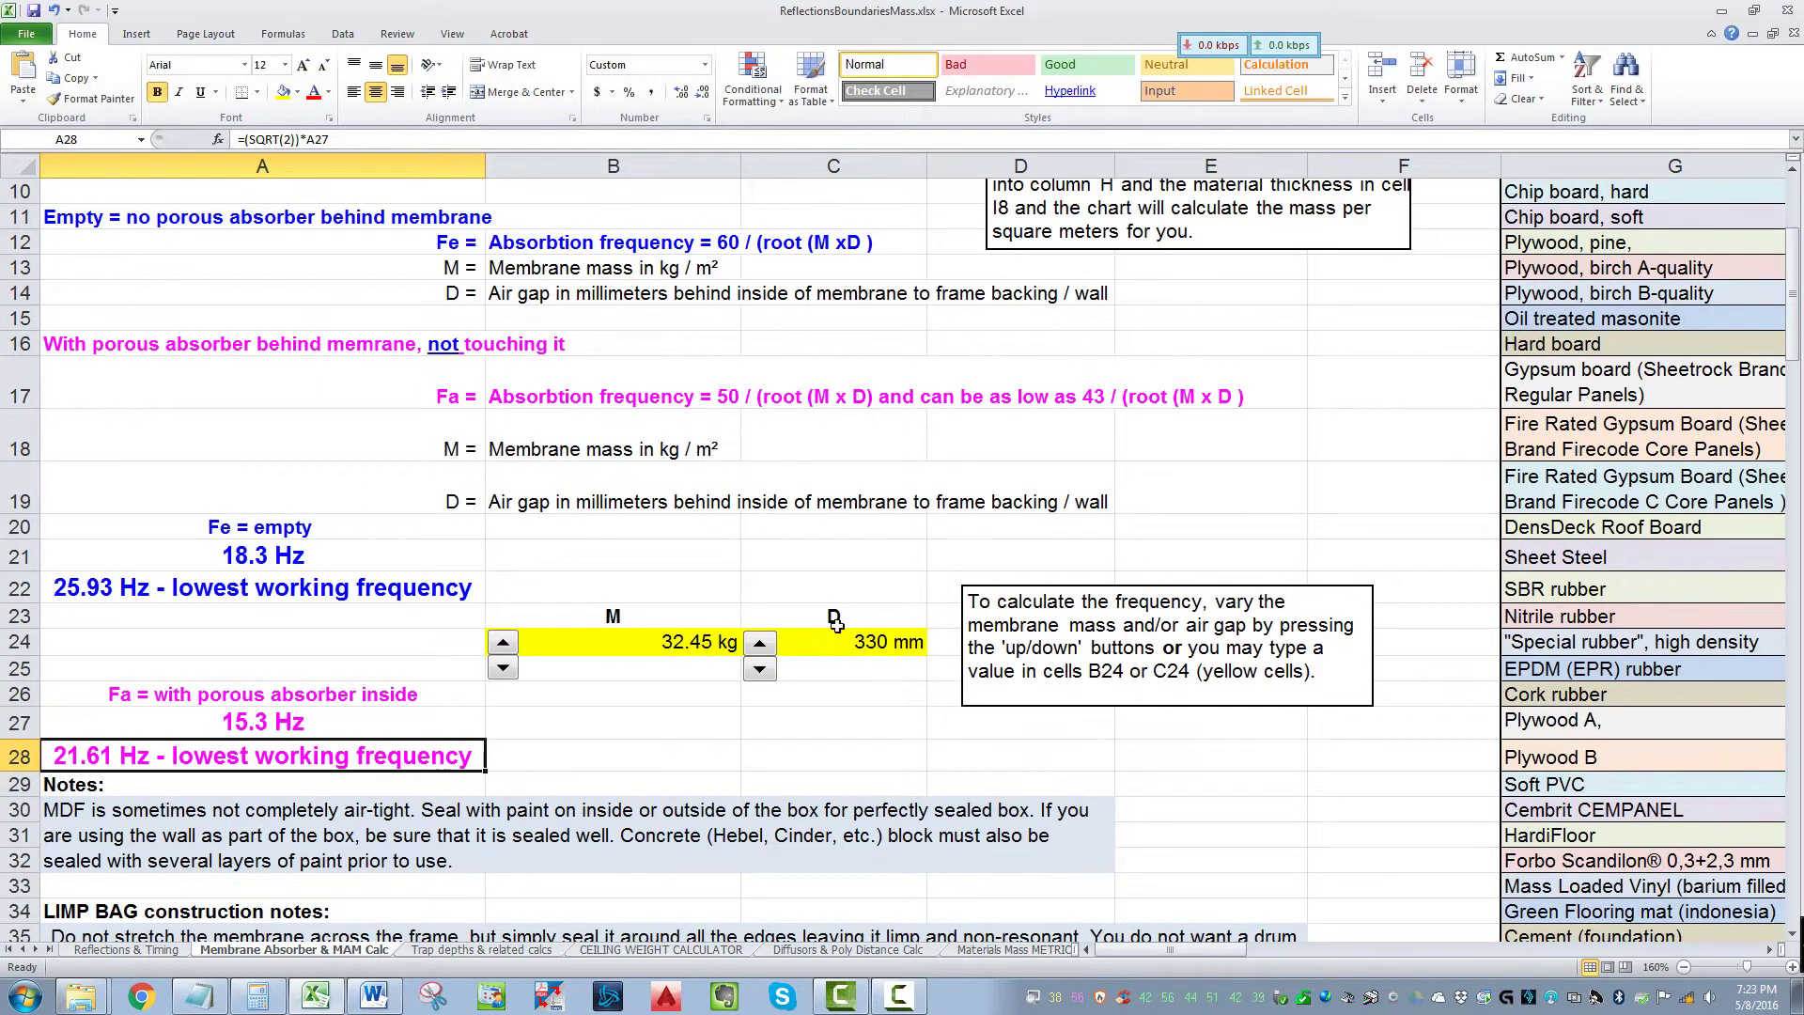
scroll(804, 658, "up", 1)
scroll(804, 672, "up", 2)
scroll(799, 666, "down", 4)
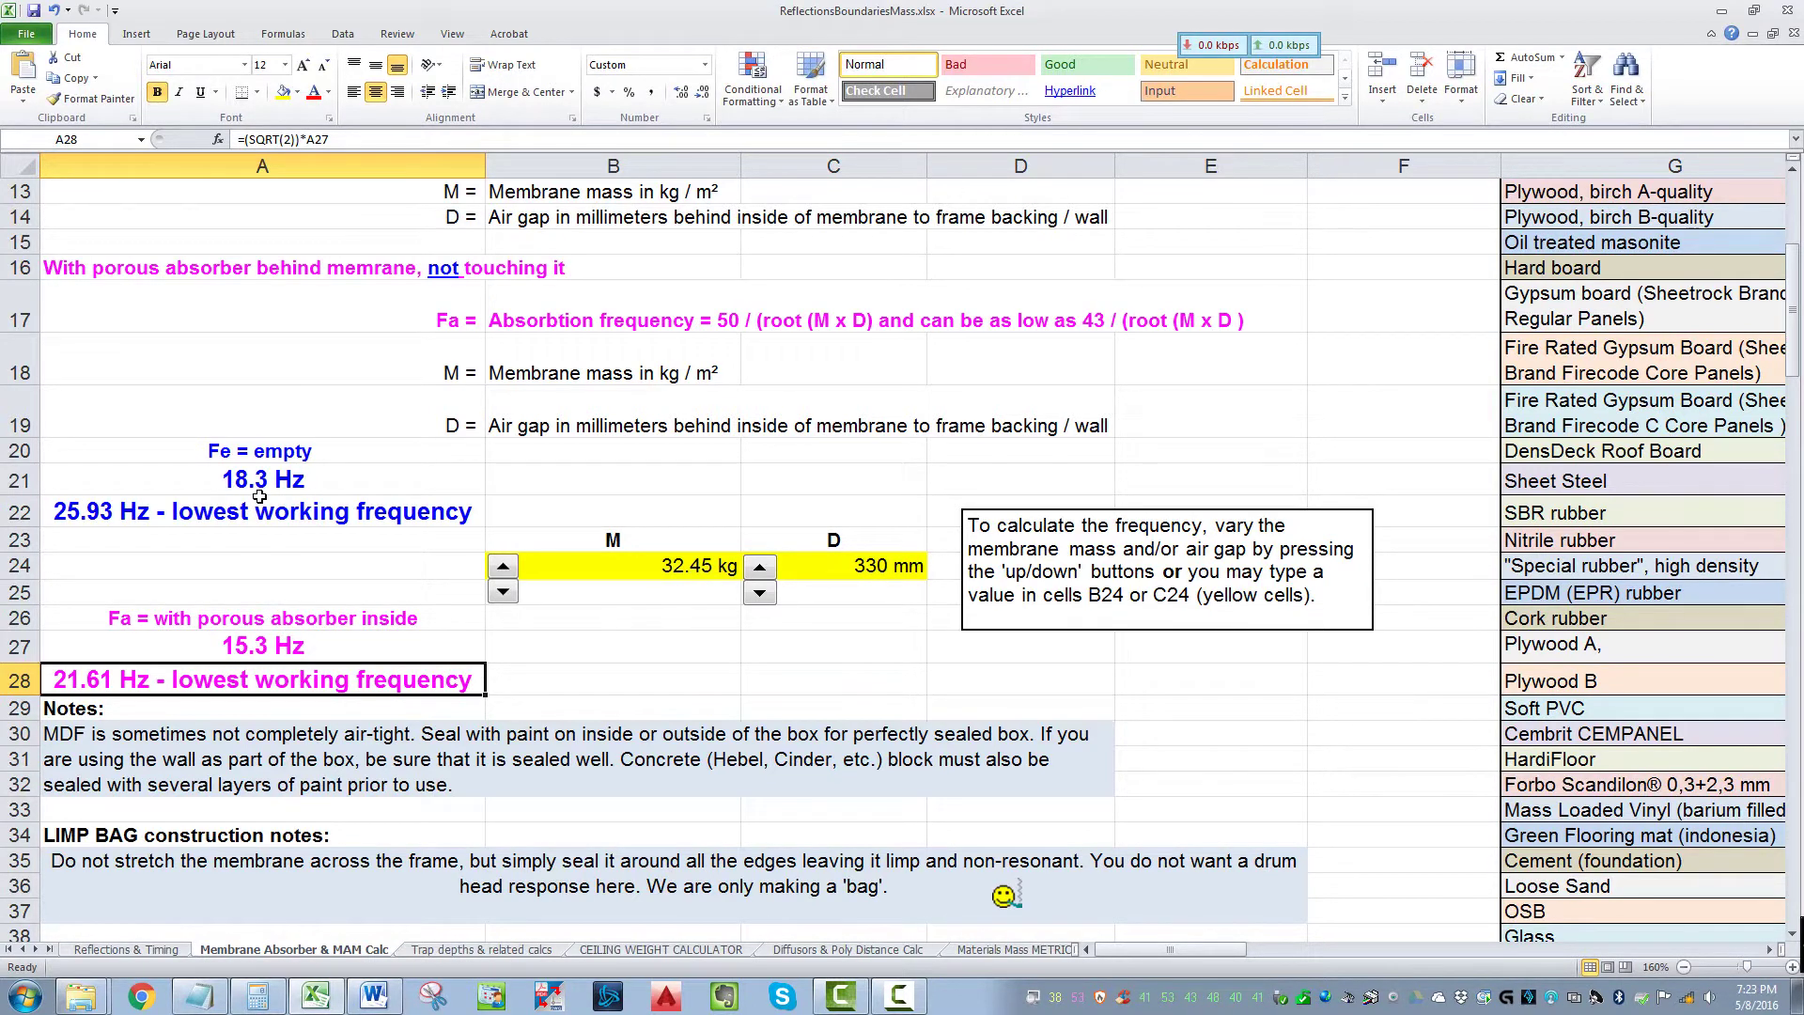
left_click(155, 516)
left_click(166, 680)
left_click(643, 492)
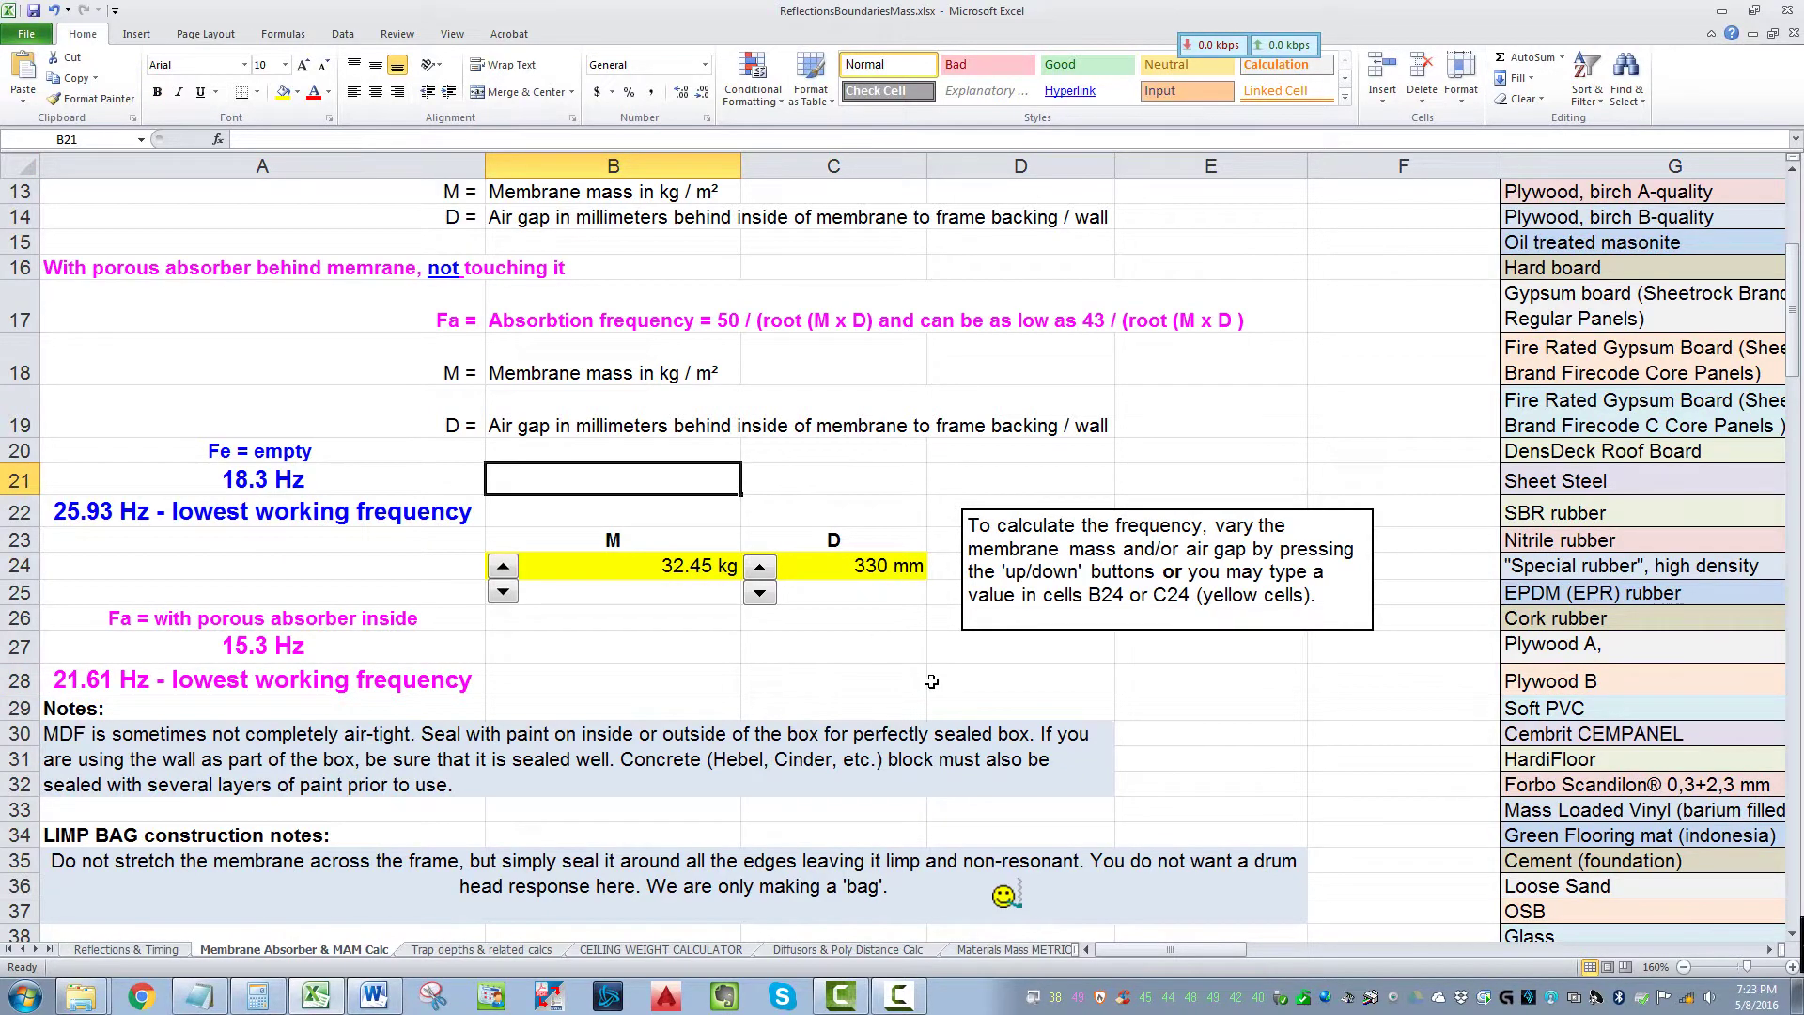
scroll(882, 761, "up", 1)
scroll(823, 530, "down", 2)
scroll(786, 577, "up", 2)
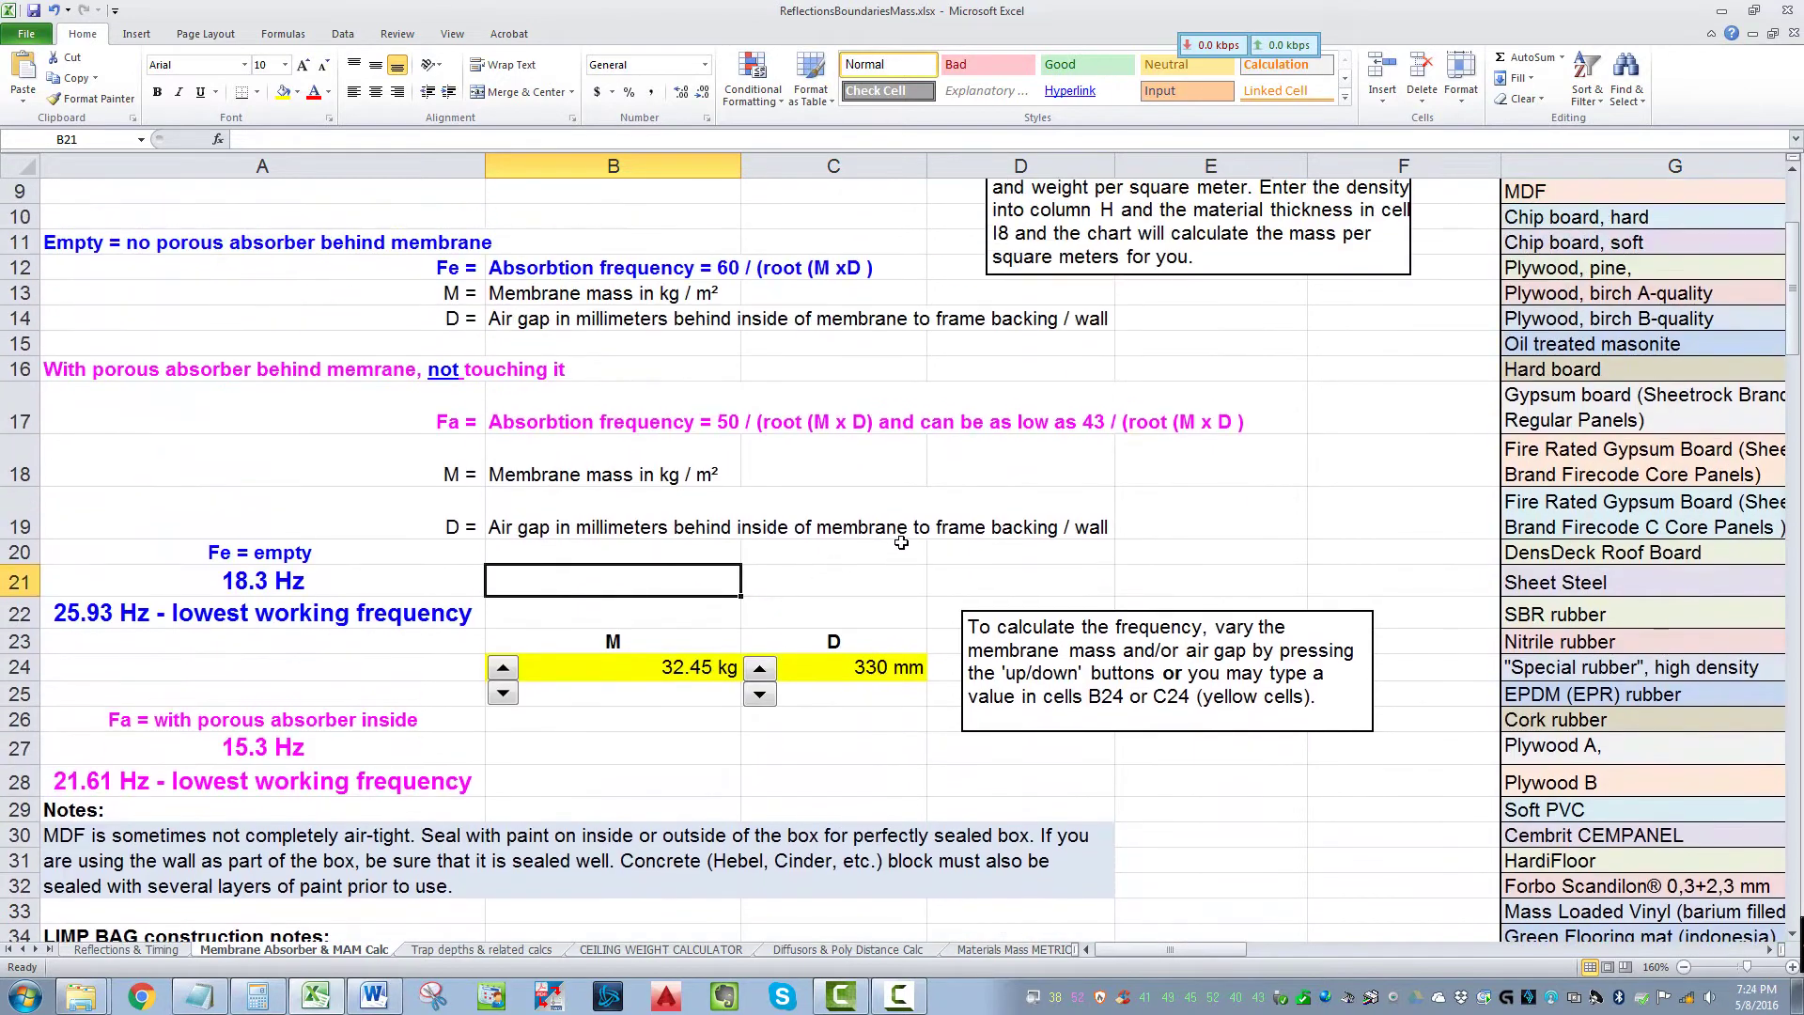
scroll(765, 590, "down", 2)
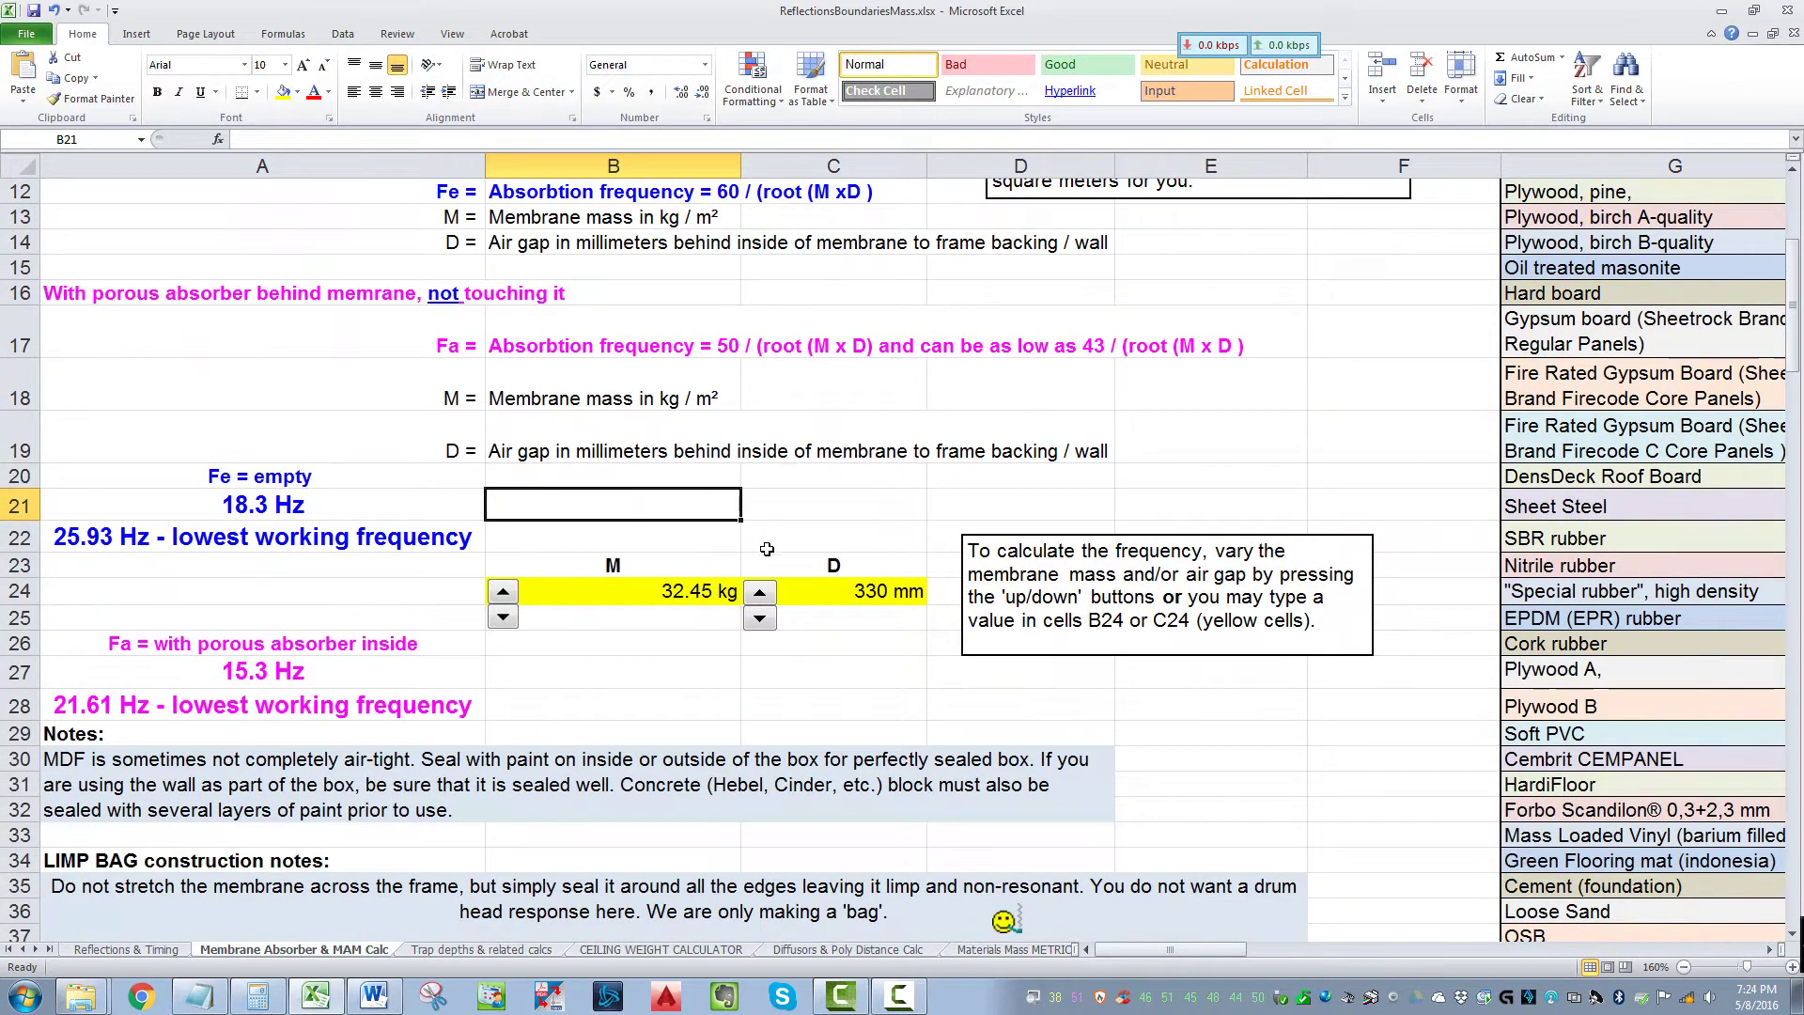
left_click(862, 712)
left_click(1019, 703)
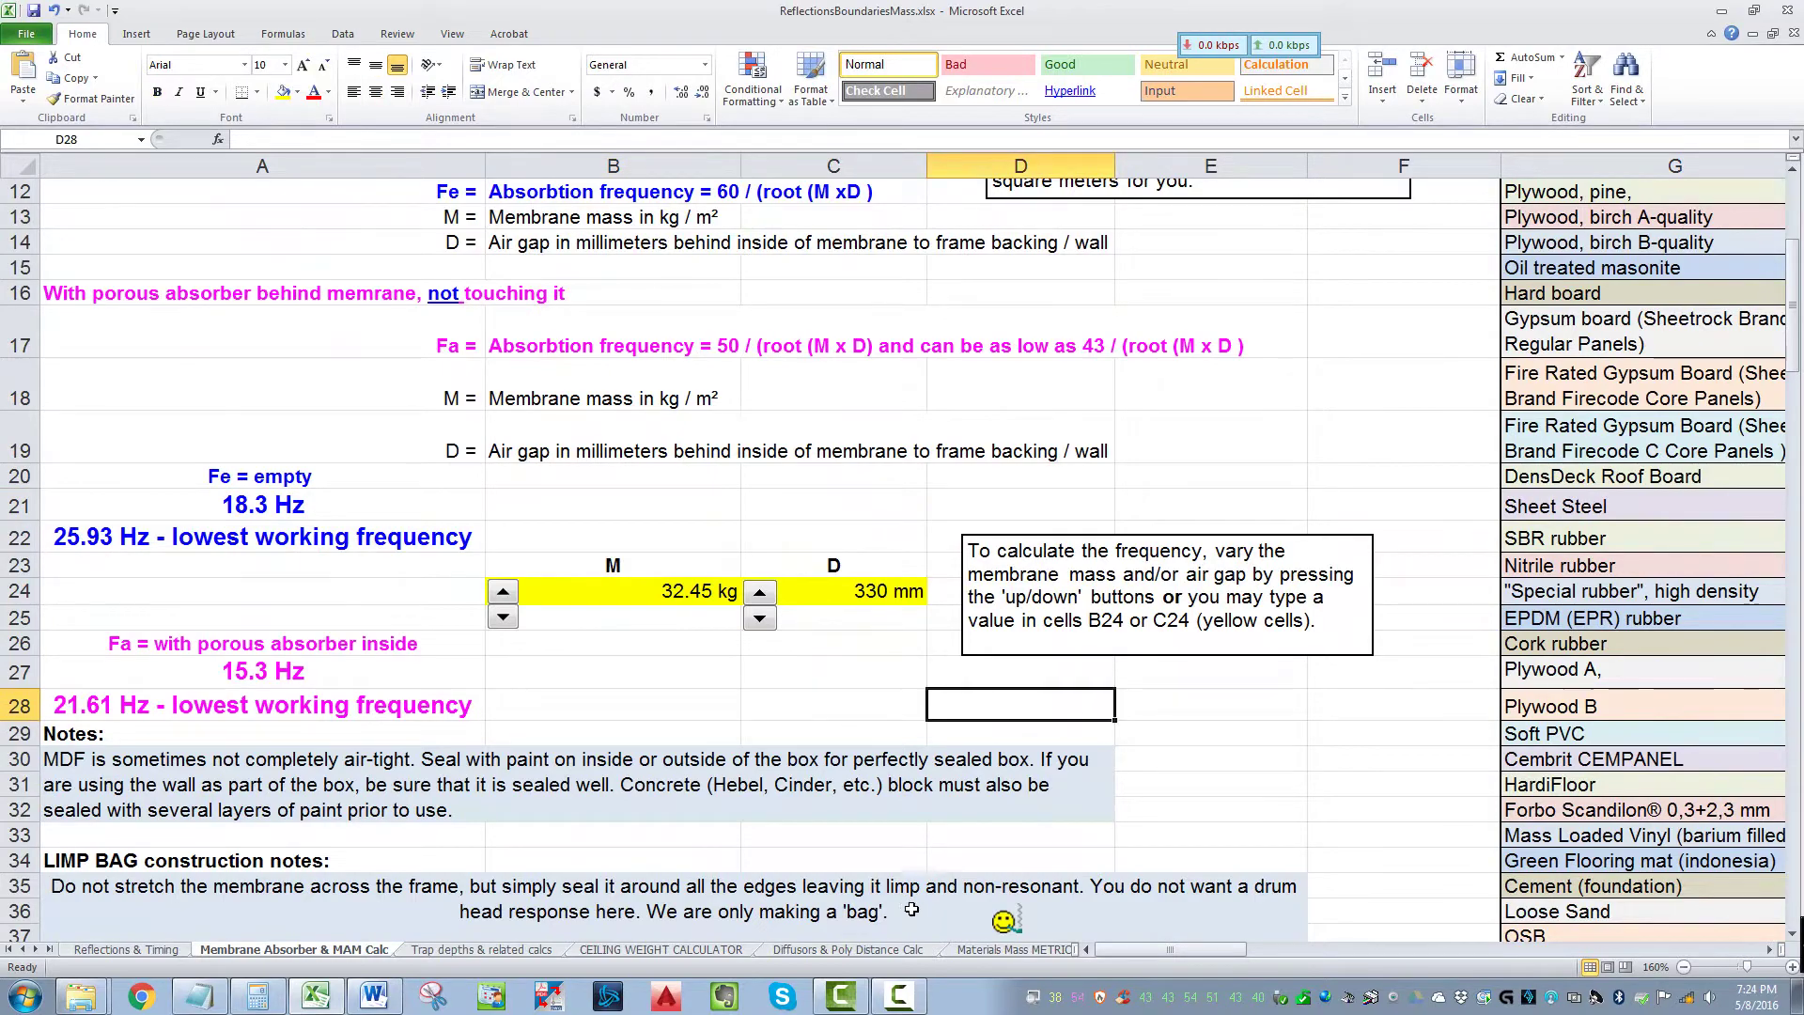